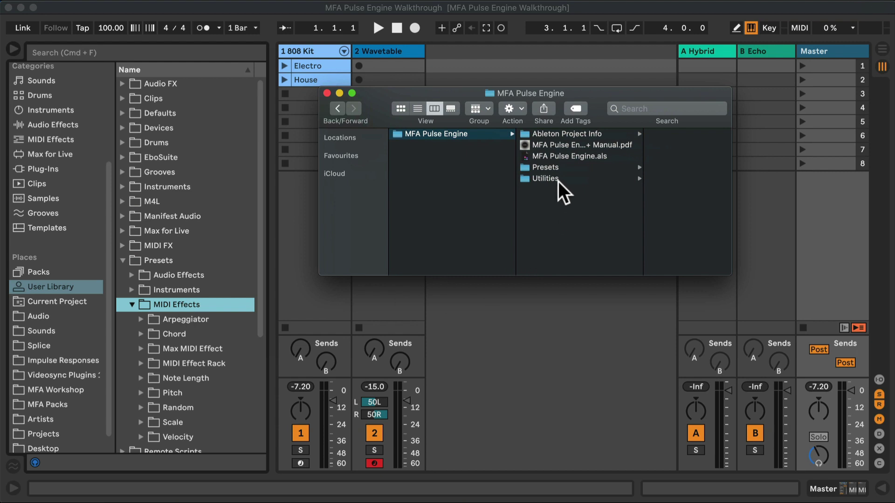
- Check the Utilities subfolder and copy the MFA Pulse Engine folder into the User Library's Presets > MIDI Effects folder
left_click(548, 178)
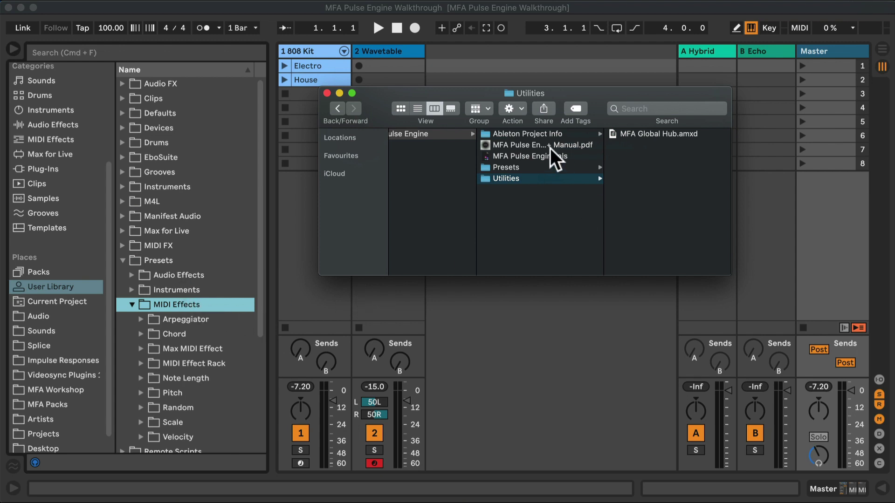
scroll(398, 133, "left", 2)
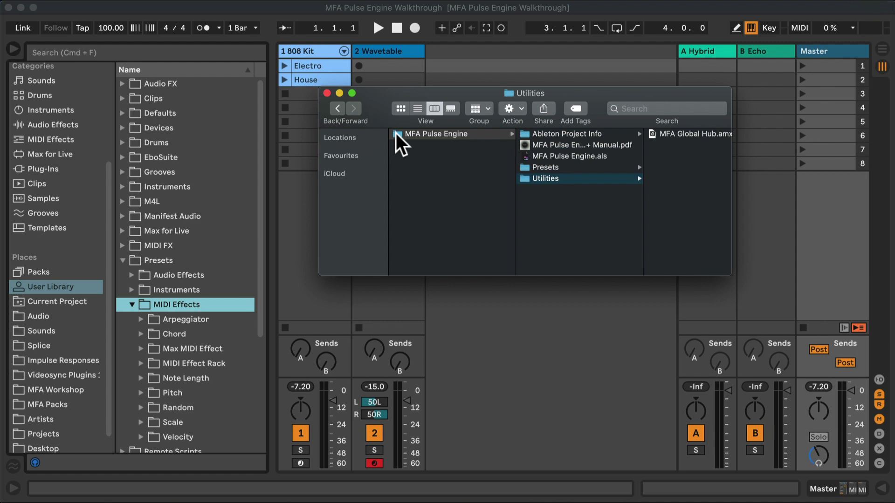
left_click_drag(396, 133, 138, 362)
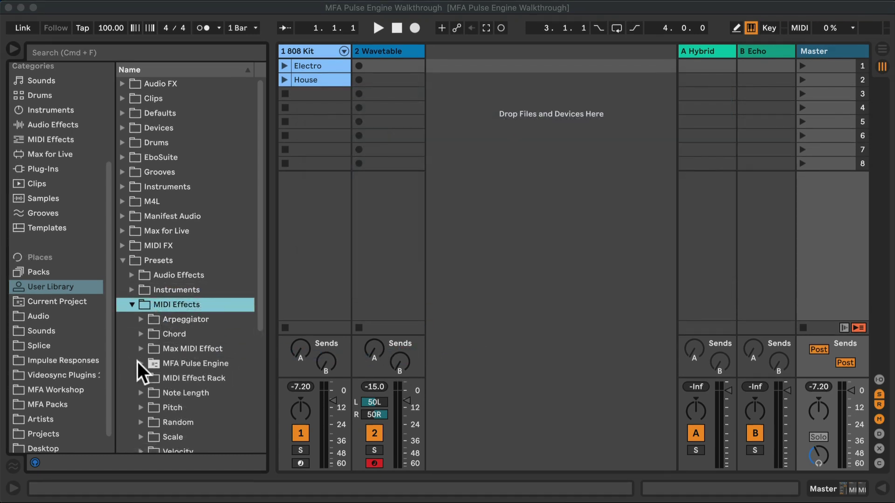
- Expand the MFA Pulse Engine folder down to its presets and Max MIDI Effect device, widening the browser to show full names
left_click(139, 362)
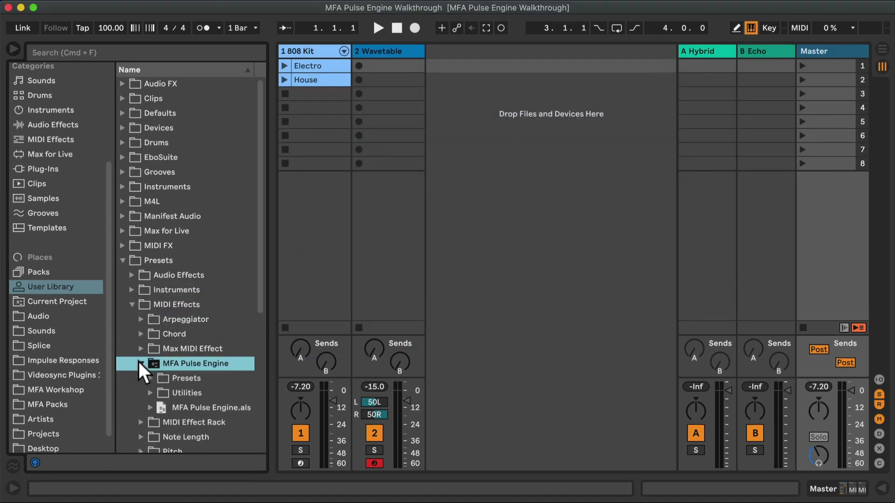
scroll(154, 280, "down", 3)
left_click(151, 273)
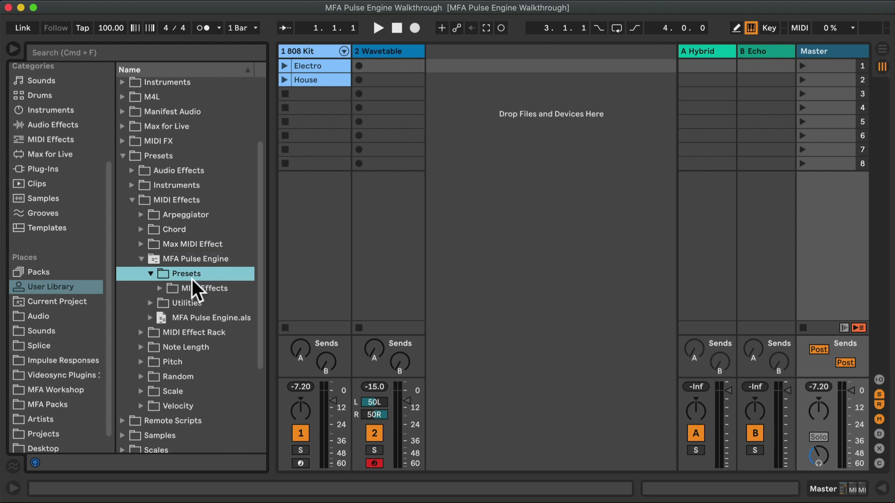
left_click(158, 286)
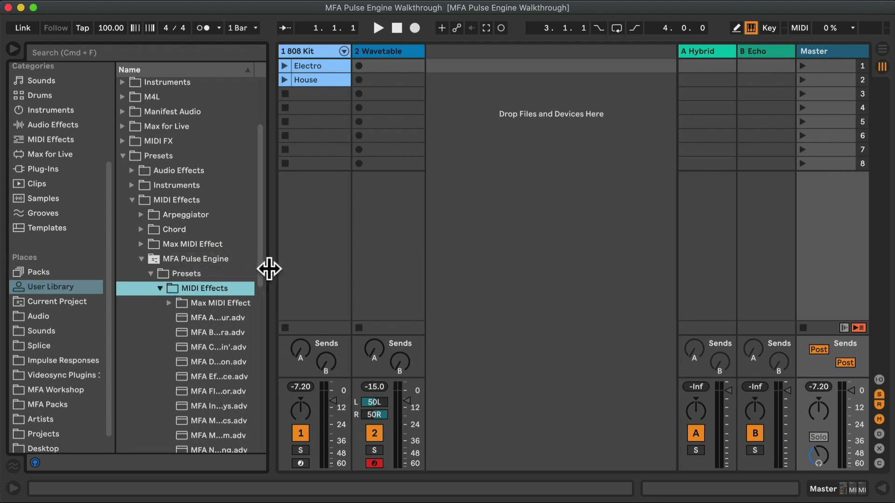
left_click_drag(287, 268, 344, 279)
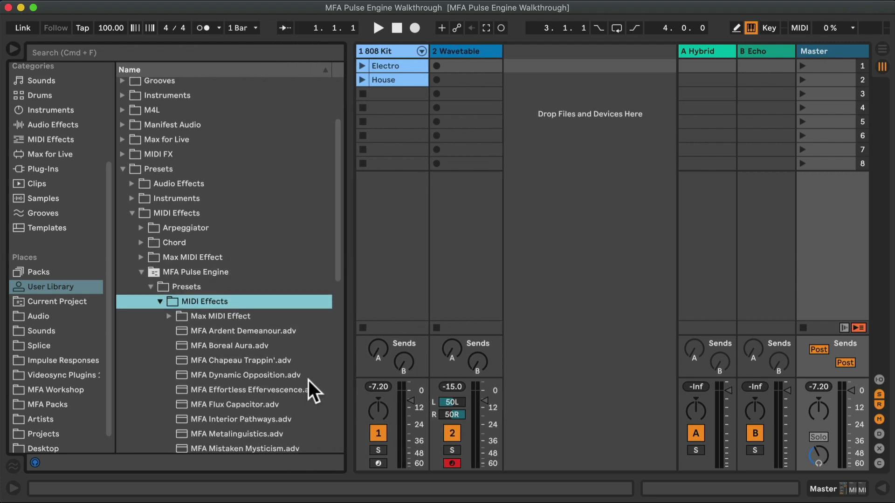
scroll(309, 380, "down", 5)
scroll(309, 381, "down", 4)
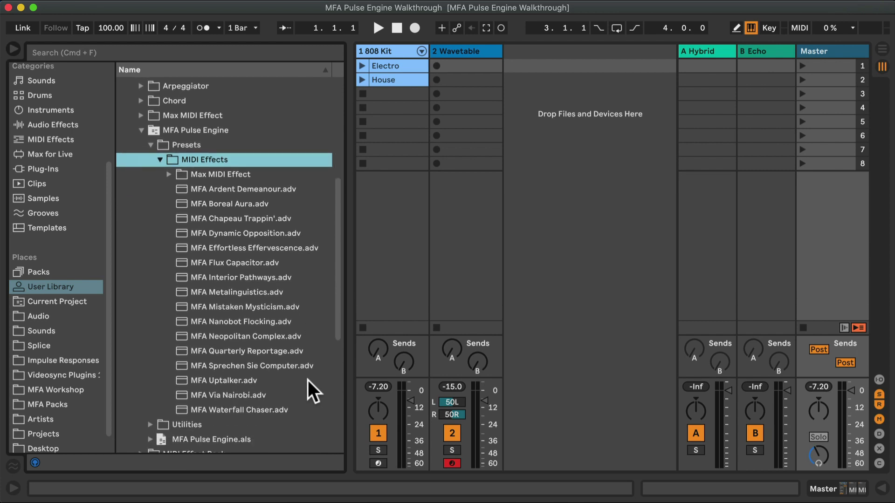
left_click(167, 174)
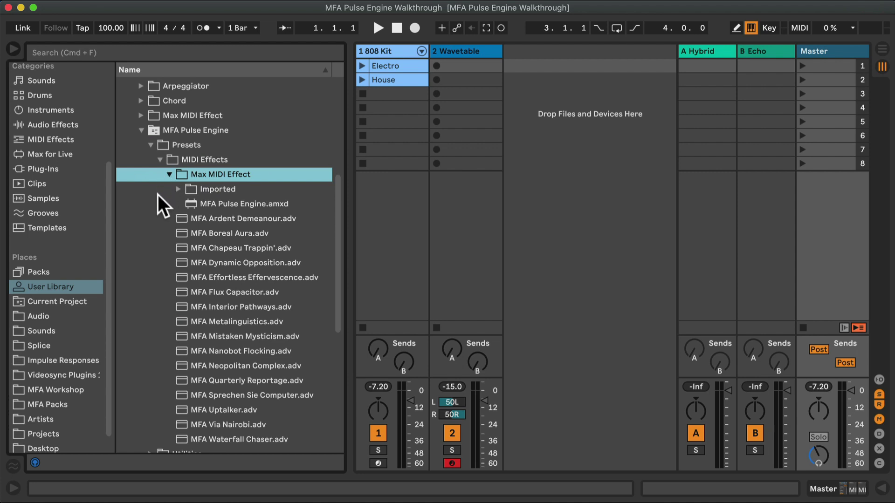
- Insert MFA Pulse Engine.amxd on the 808 Kit track's Hihat Closed 808 pad, ahead of its instrument
left_click(238, 204)
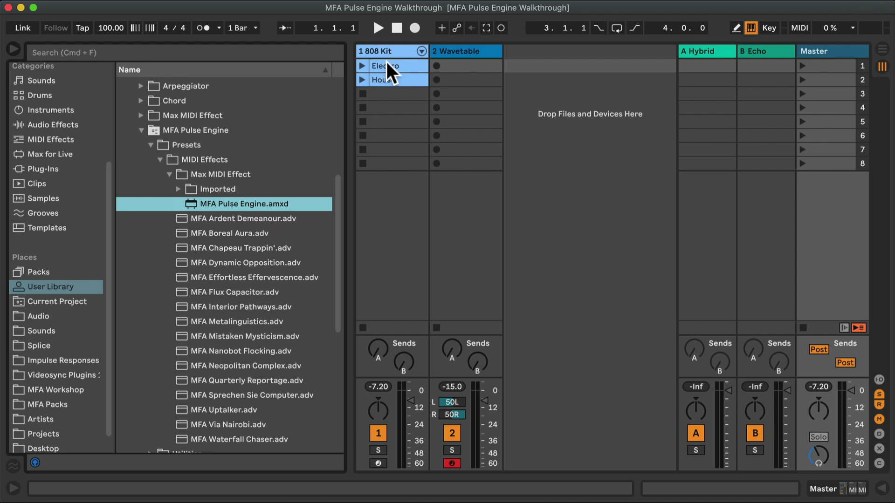
double_click(392, 48)
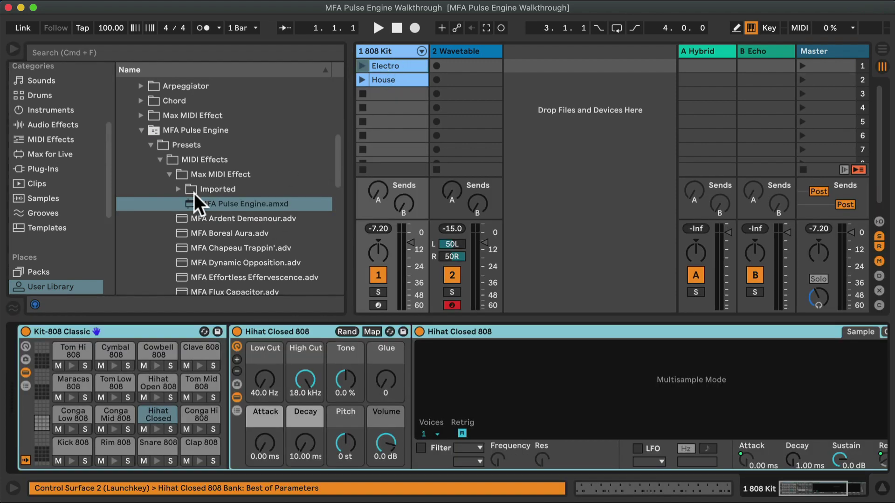
left_click_drag(212, 203, 159, 417)
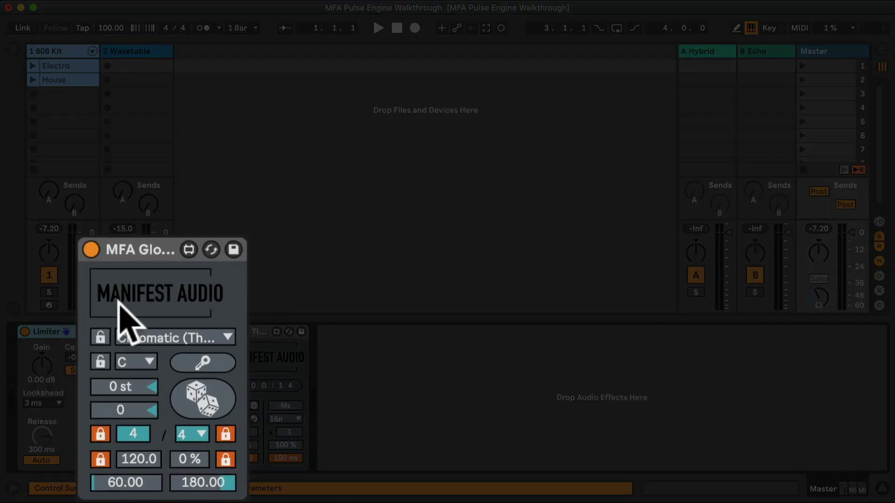
- Set the Global Hub's scale to Blues and its root note to D
left_click(178, 381)
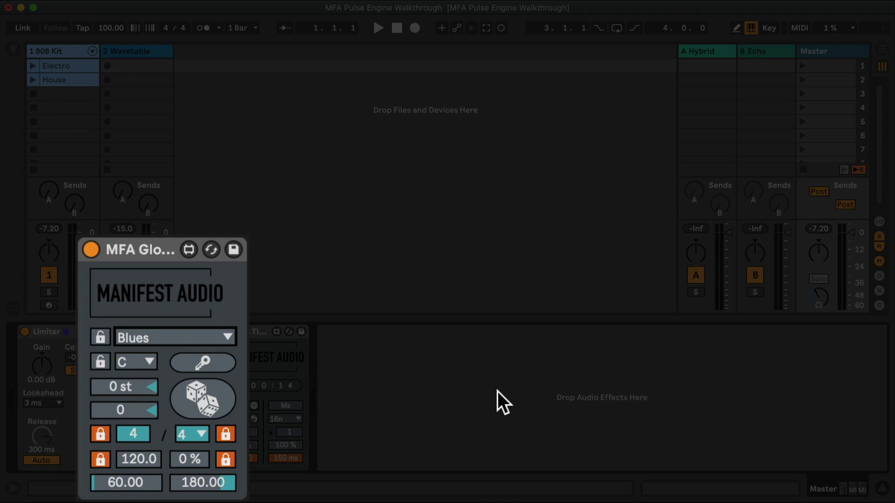
left_click(149, 363)
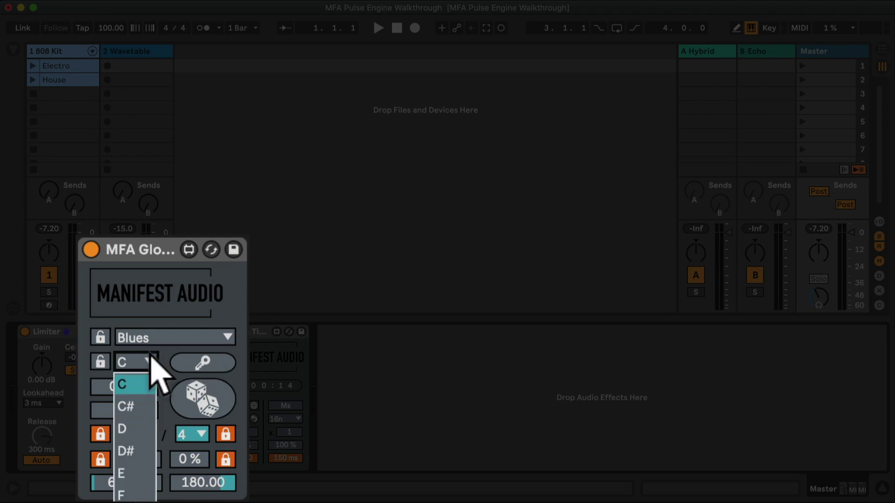
left_click(140, 428)
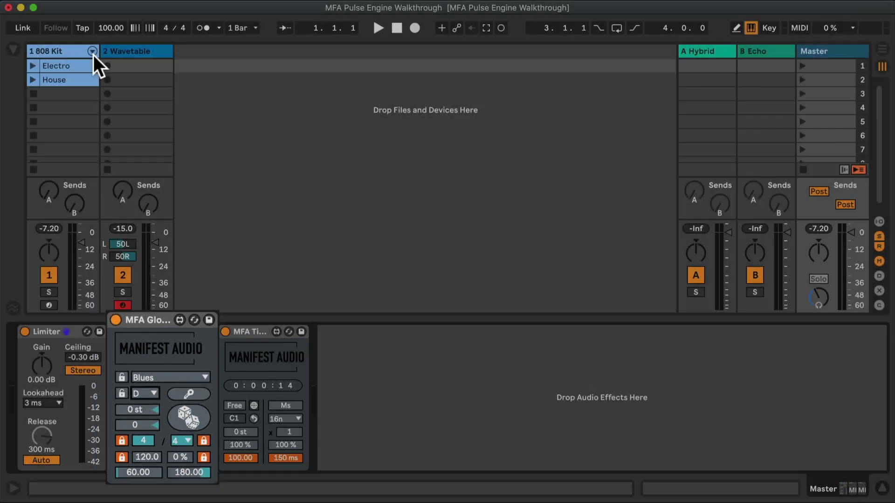
- Switch the hi-hat Pulse Engine's pitch from global to local control, with the Chromatic (Thru) scale and root note C
left_click(59, 47)
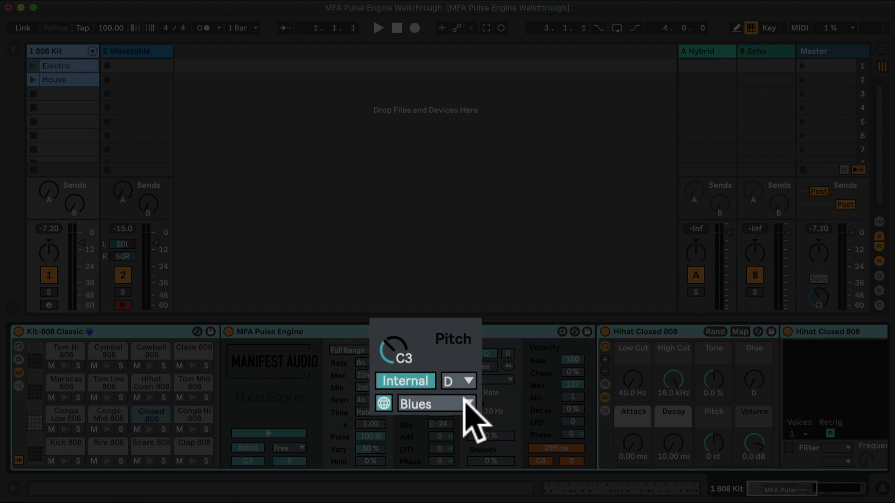
left_click(384, 404)
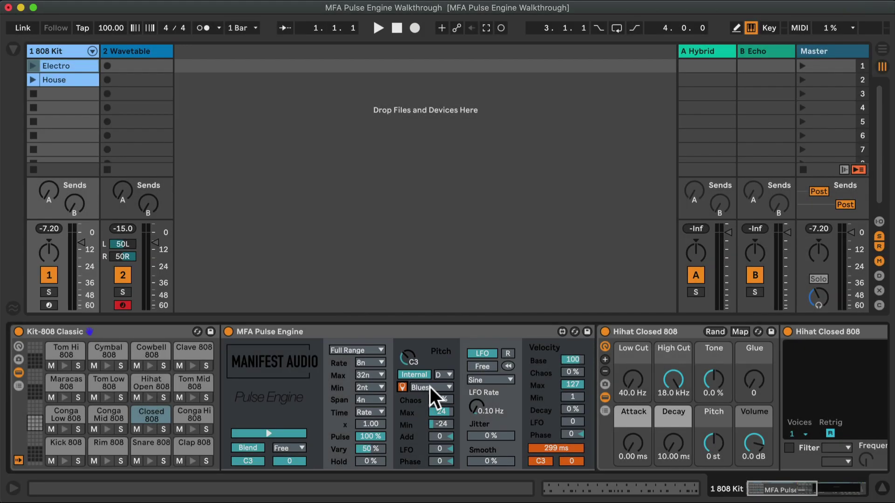
left_click(429, 387)
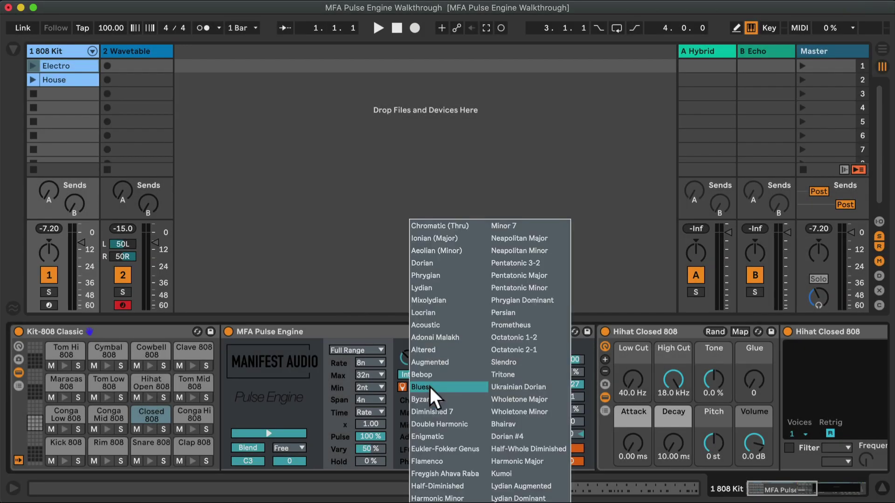
left_click(443, 225)
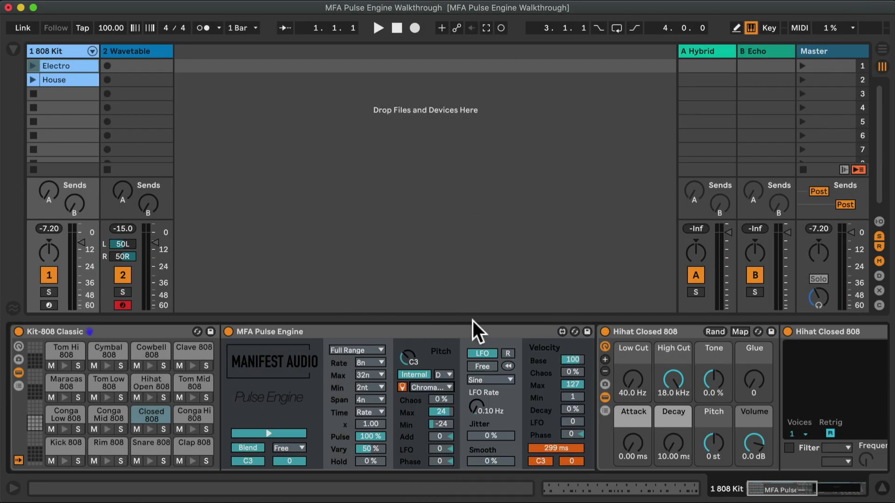
left_click(445, 369)
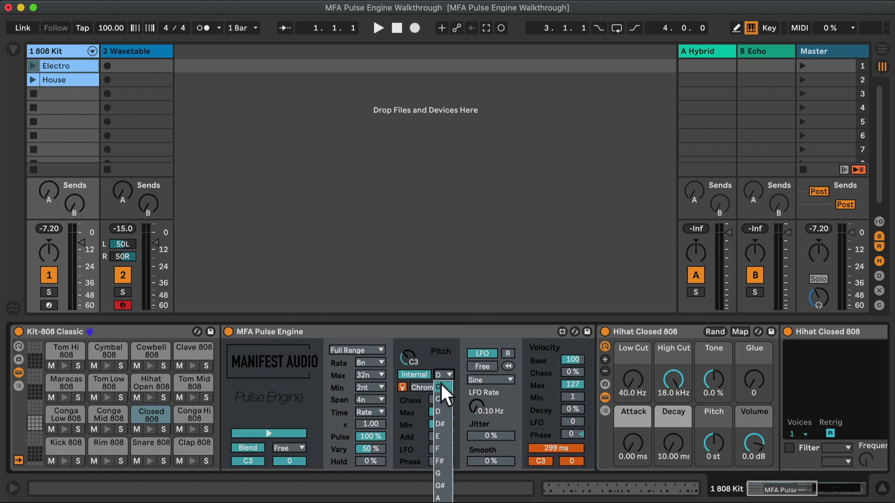
left_click(441, 384)
left_click(484, 336)
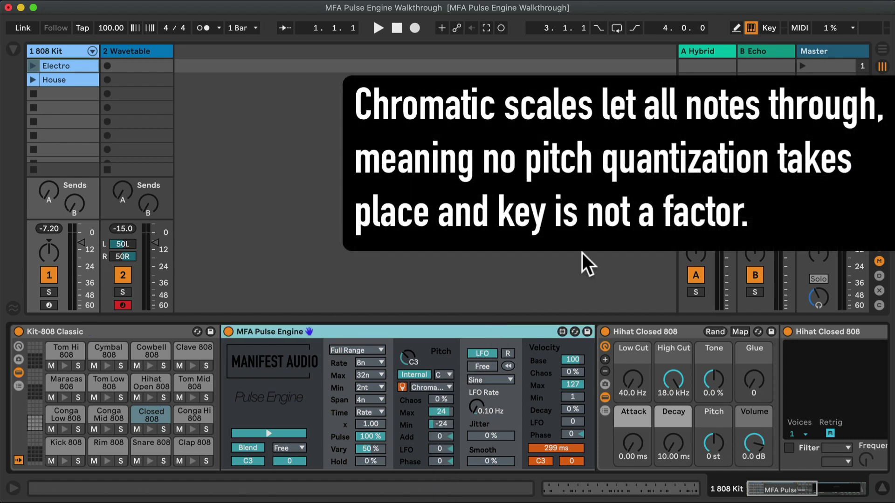
left_click(839, 50)
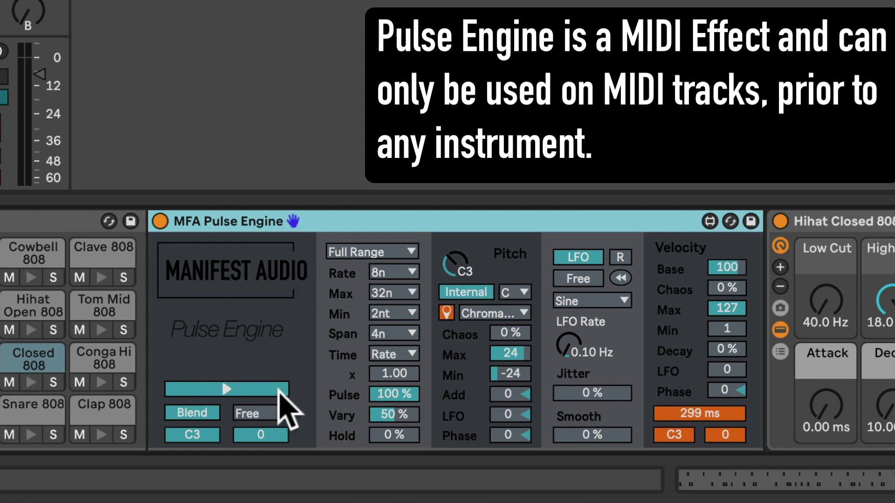
- Toggle the Pulse Engine's play switch off and on, and change its Blend mode to Solo
left_click(264, 389)
left_click(263, 390)
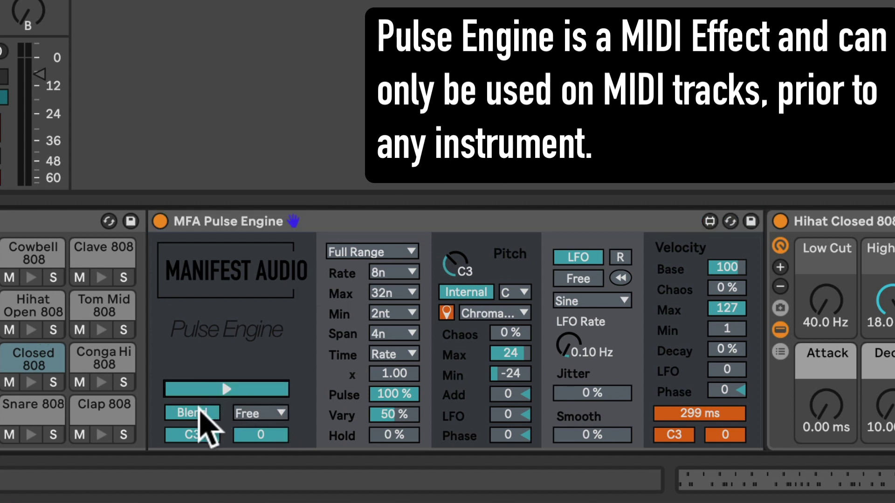
left_click(199, 412)
left_click(200, 412)
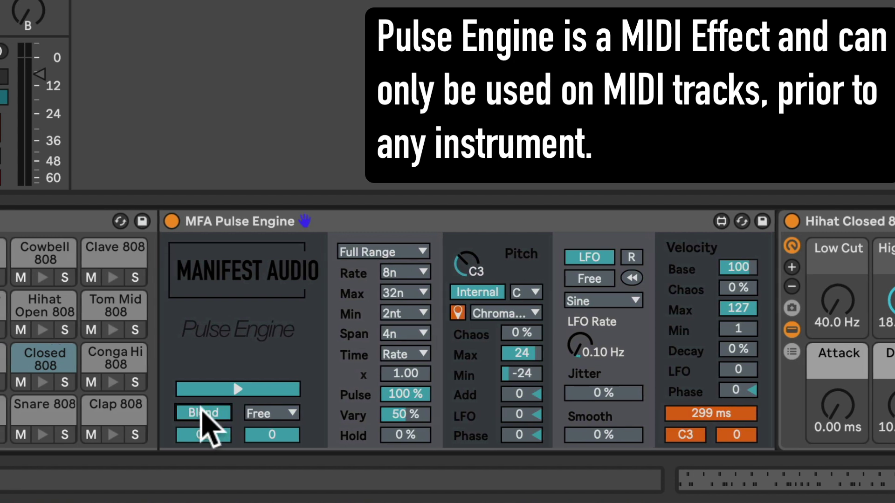
left_click(200, 410)
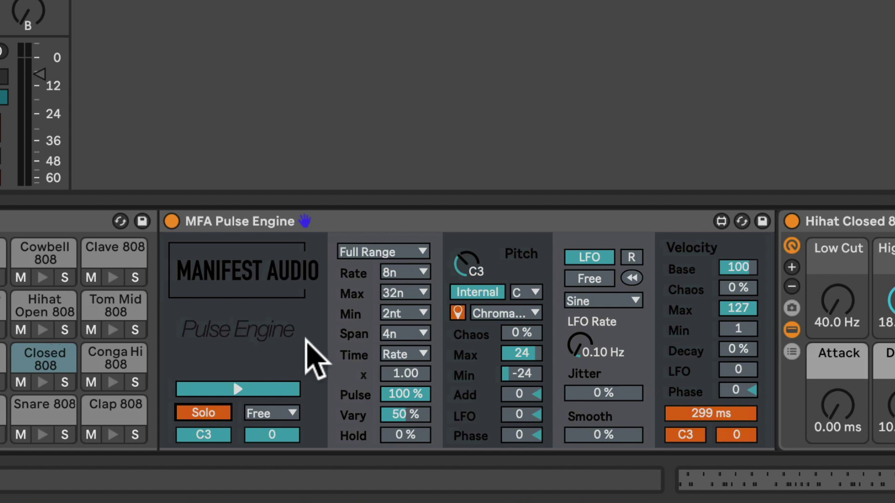
- Review the Pulse Engine's trigger mode options, keep Free, and start playback of the set
left_click(295, 417)
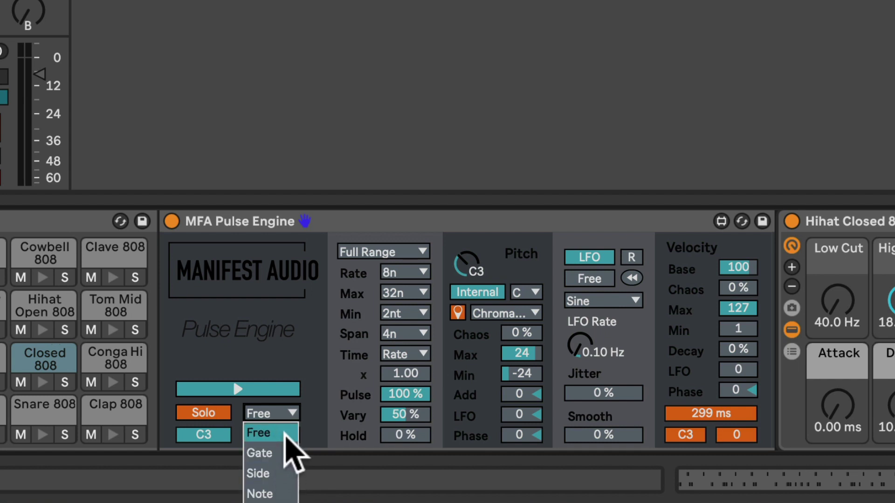
left_click(312, 363)
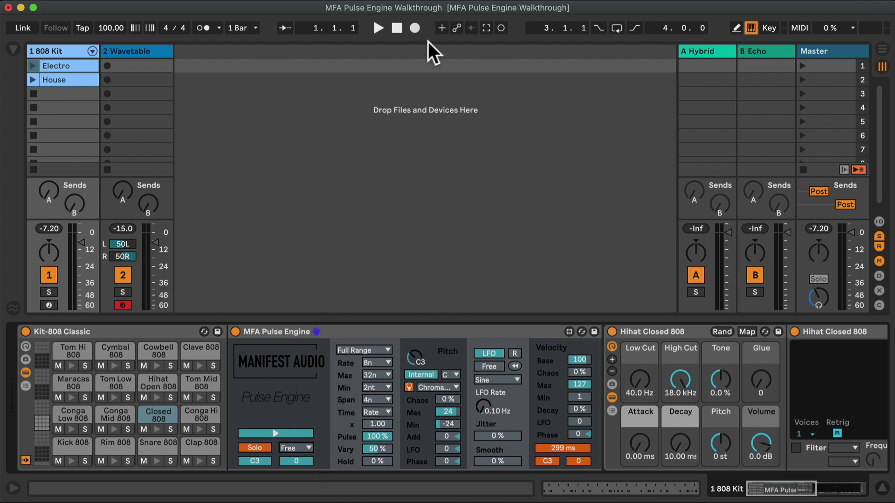
left_click(377, 27)
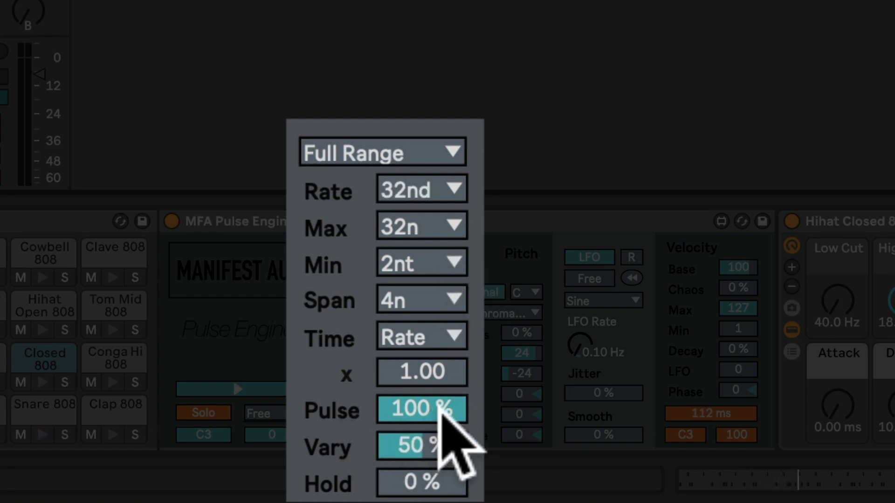
- Audition Pulse at 30 %, raise Vary to 100 %, and bring Pulse back up to 100 %
left_click(441, 404)
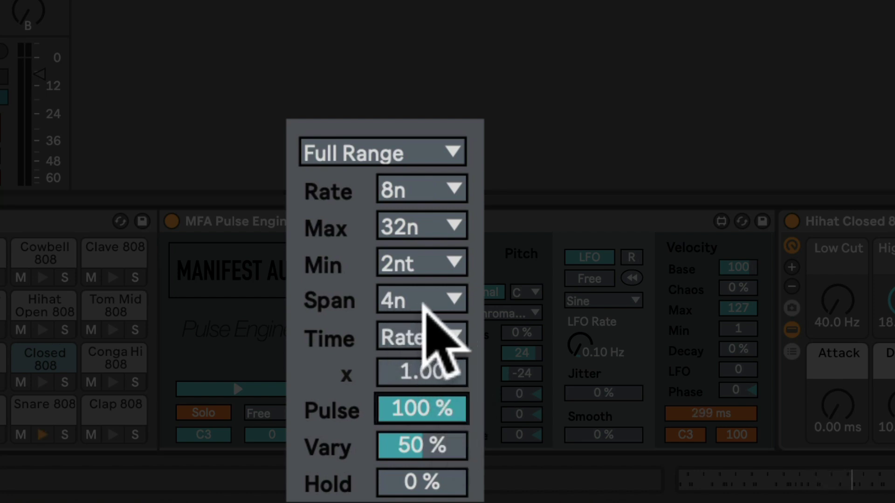
left_click_drag(427, 421, 427, 455)
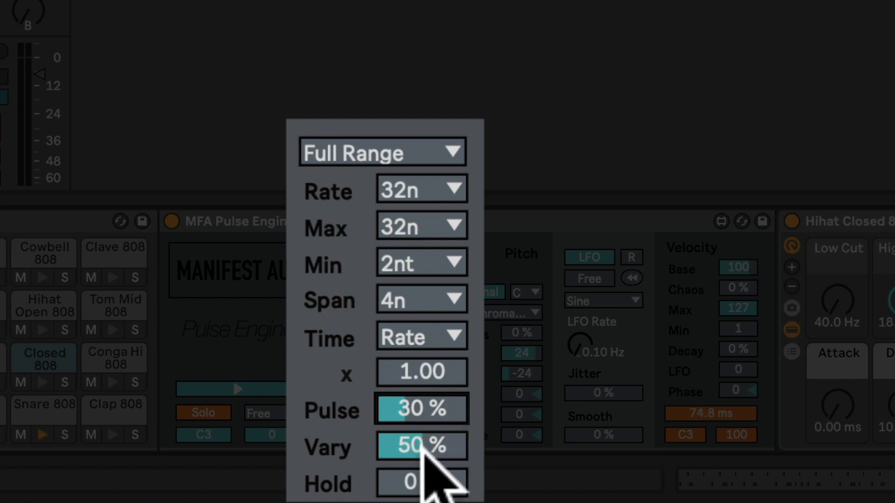
left_click_drag(421, 462, 426, 401)
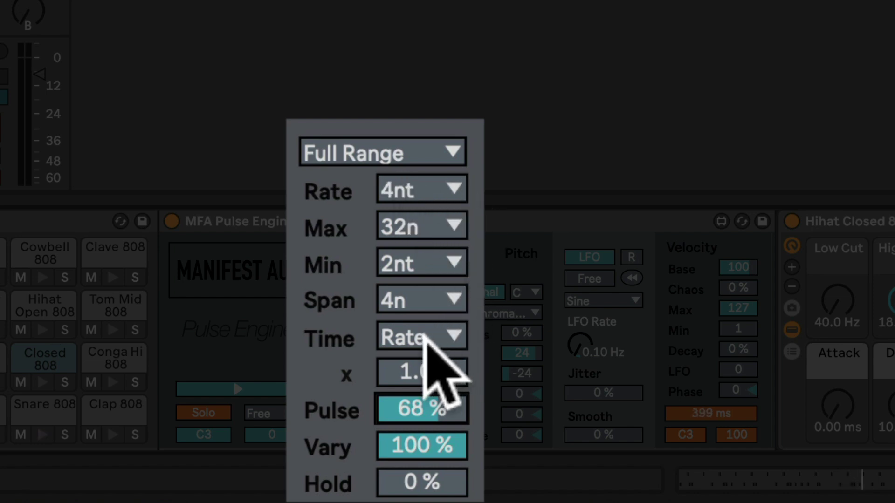
left_click_drag(437, 361, 438, 303)
- Lower the Time multiplier to 0.29 for shorter notes and raise it again for longer ones
left_click_drag(435, 409, 444, 498)
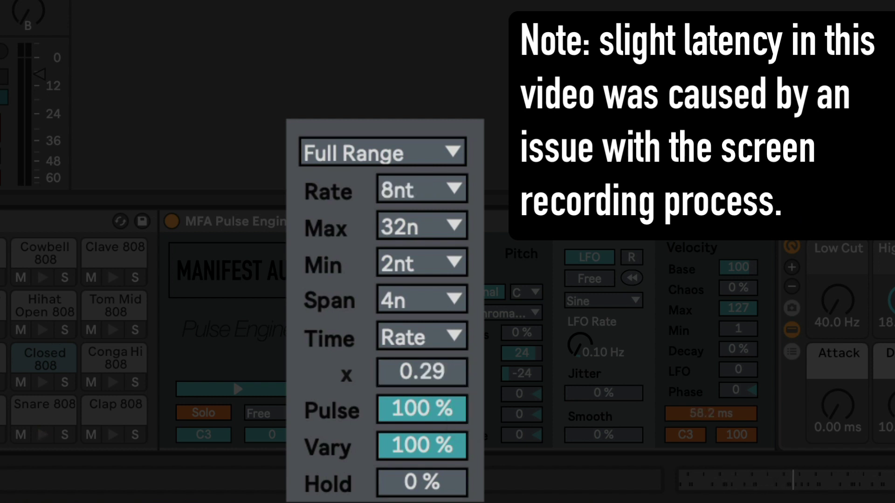
left_click_drag(440, 369, 440, 345)
left_click_drag(415, 370, 415, 317)
- Change the note length Time mode to Fix with a Value of 128n, and review the other fixed length options
left_click(424, 327)
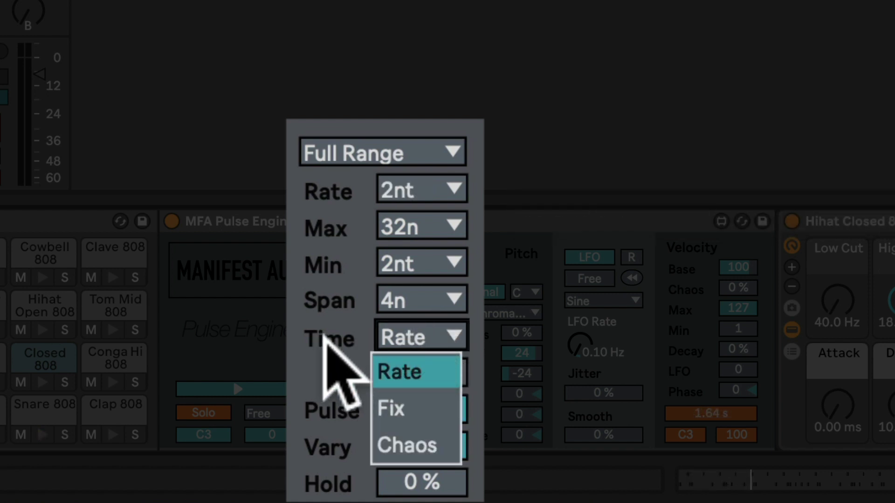
left_click(405, 405)
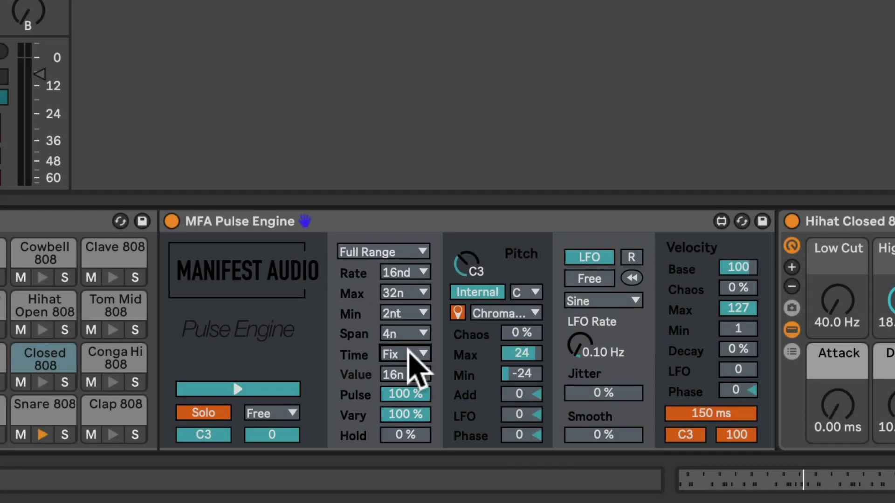
left_click(410, 376)
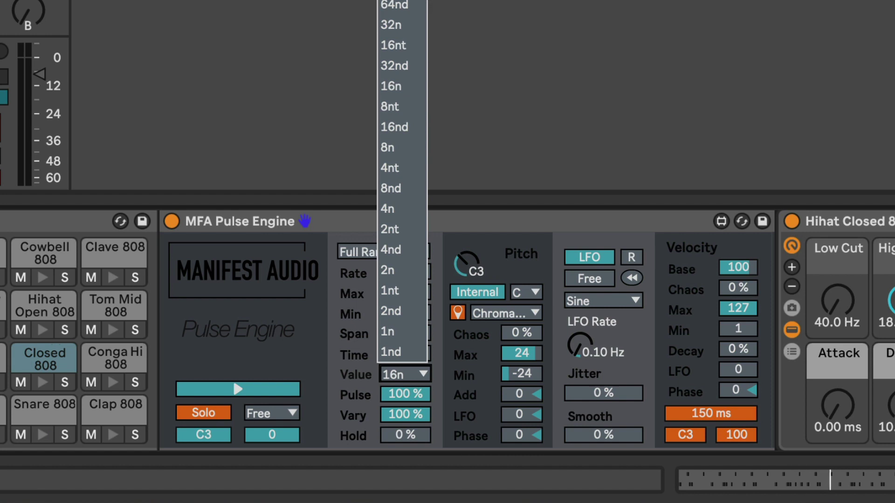
left_click(394, 1)
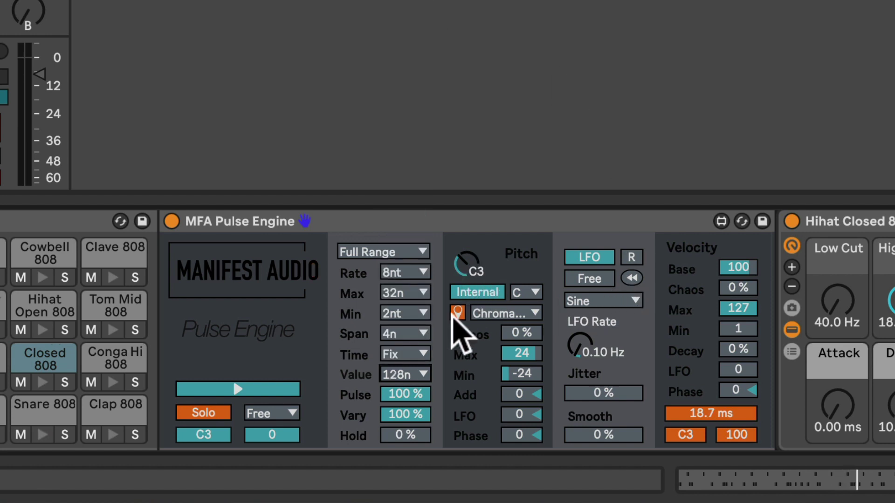
left_click(419, 375)
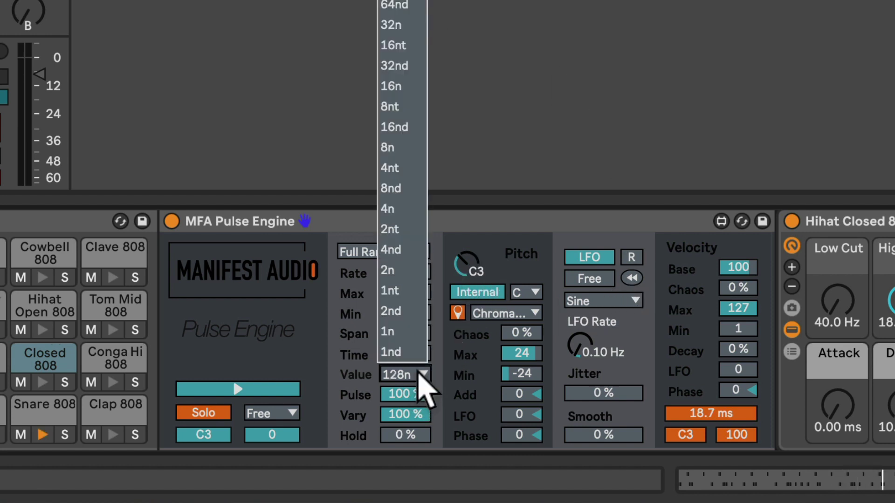
left_click(423, 378)
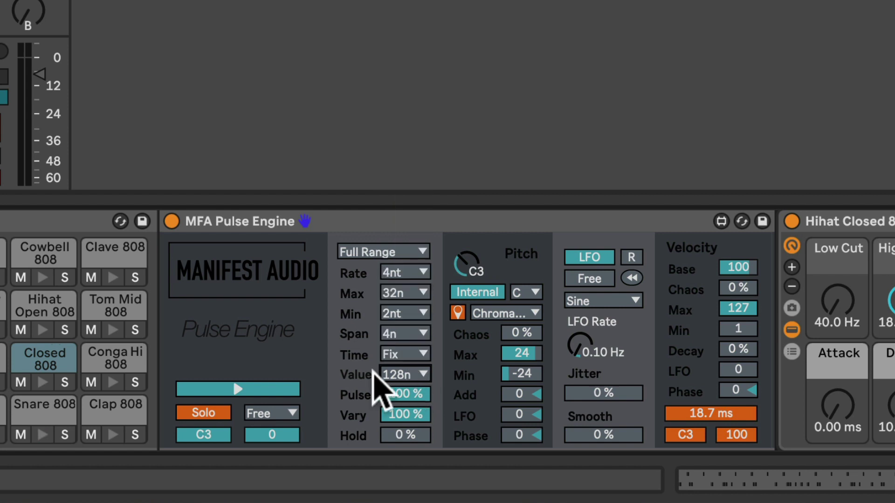
- Change the Time mode to Chaos and set its Chaos amount to 44 %
left_click(396, 355)
left_click(400, 414)
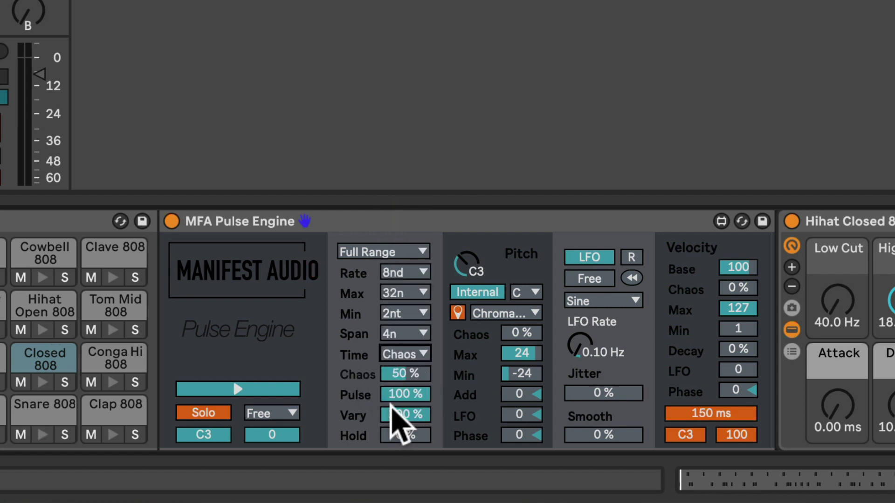
mouse_move(412, 374)
left_mouse_down()
mouse_move(413, 357)
mouse_move(413, 374)
left_mouse_up()
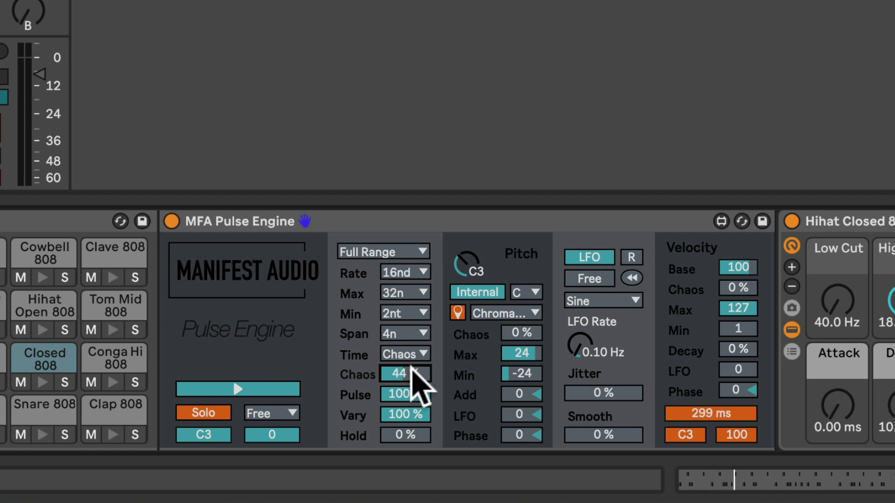
- Audition Hold at 26 %, reset it to 0 %, and return the Time mode to Rate
left_click_drag(398, 426, 399, 411)
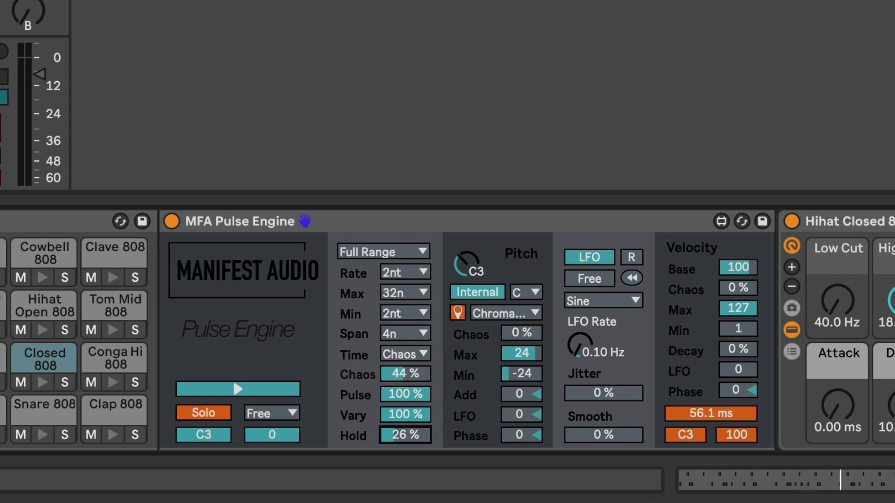
left_click_drag(399, 410, 399, 427)
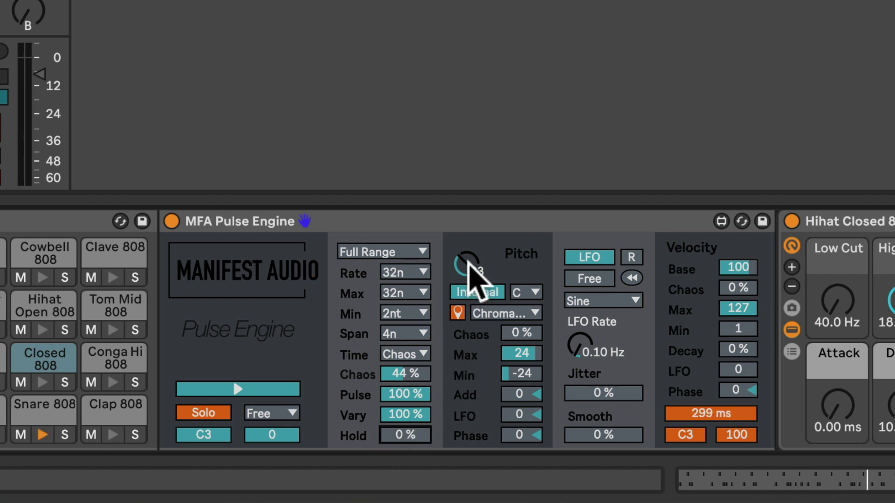
mouse_move(467, 262)
left_mouse_down()
mouse_move(467, 238)
mouse_move(467, 281)
mouse_move(470, 261)
left_mouse_up()
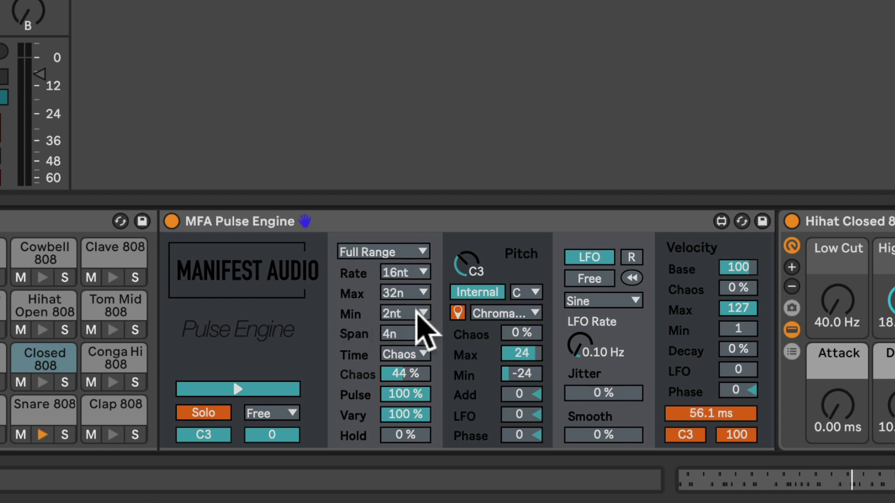
left_click(406, 356)
left_click(398, 373)
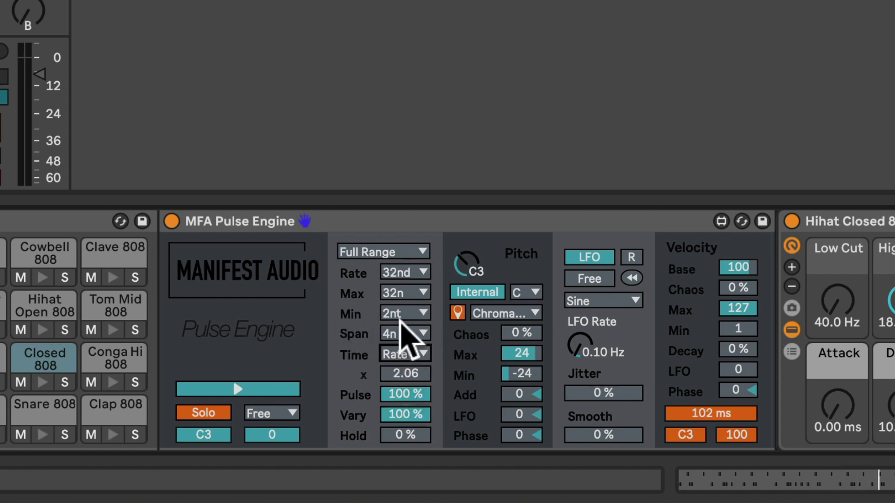
- Set the rate limits to Min 16nd and Max 64n, and lower the Time multiplier to 0.64
left_click(406, 314)
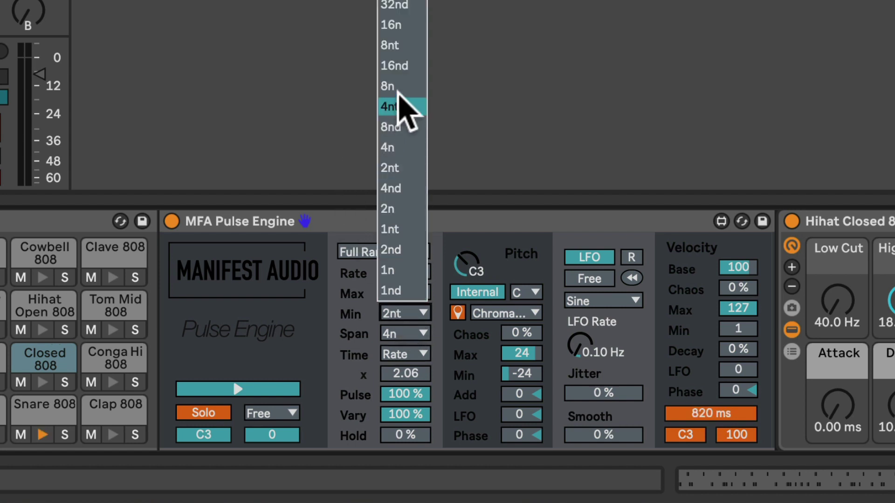
left_click(392, 65)
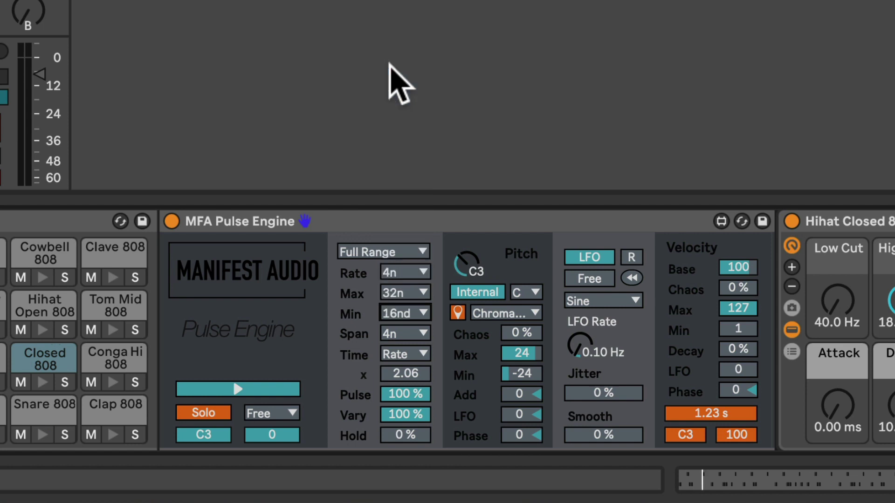
left_click(402, 293)
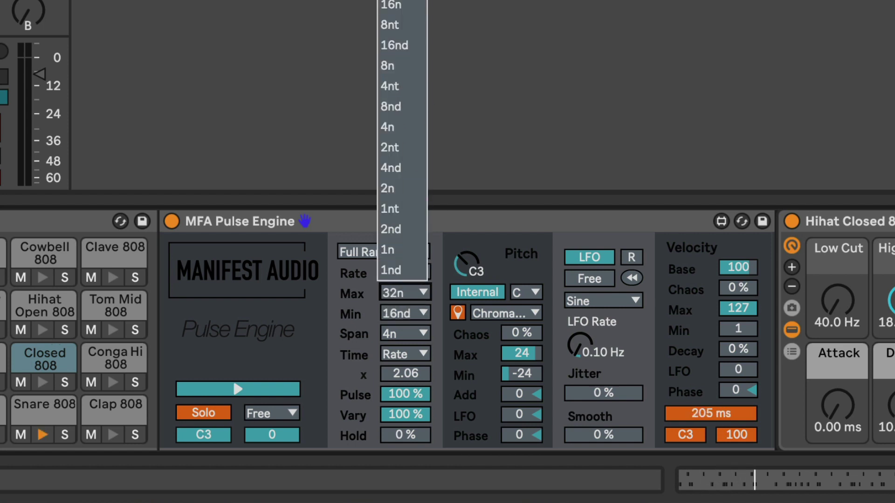
left_click(403, 0)
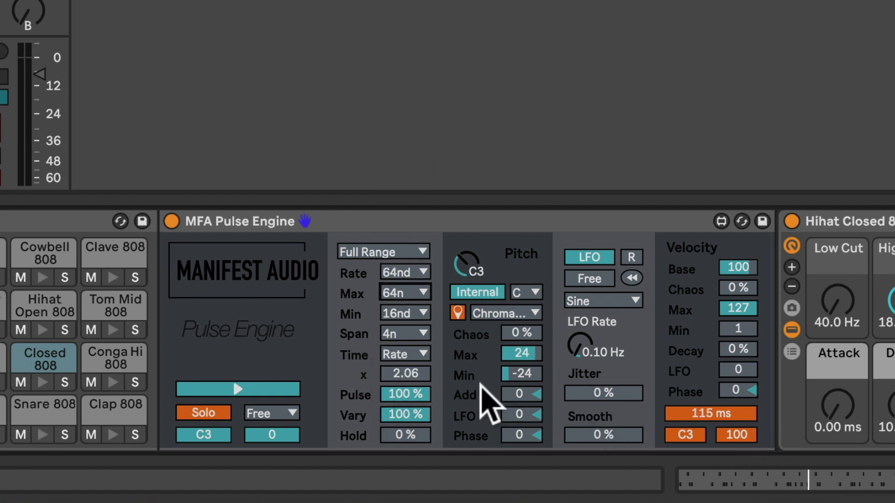
left_click_drag(408, 372, 408, 406)
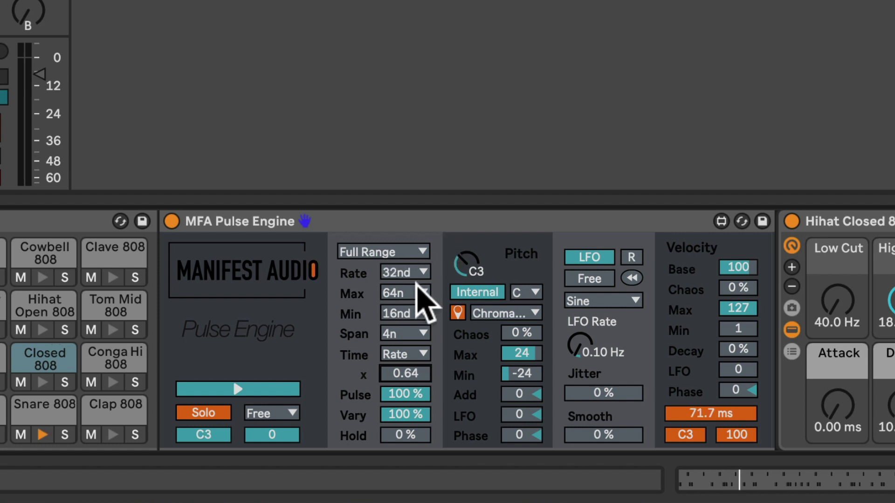
- Audition the No Triplets and No Dotted rate ranges, ending on Straight with Max set to 128n
left_click(421, 254)
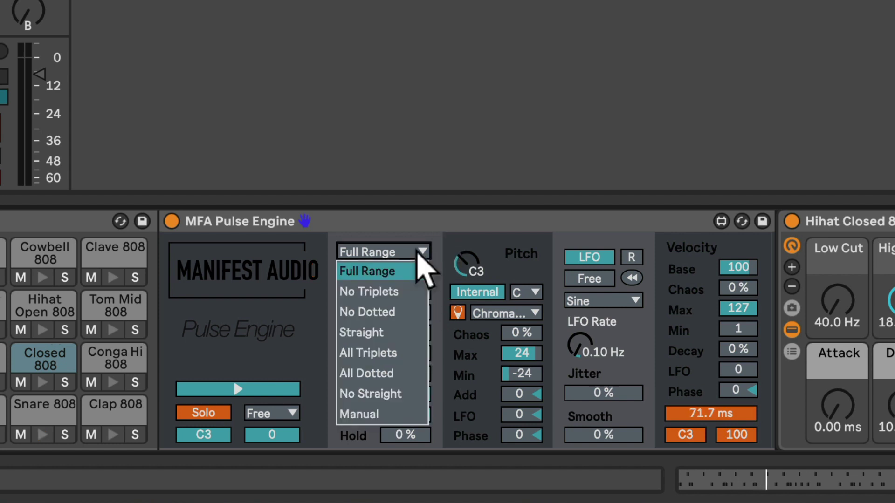
left_click(418, 256)
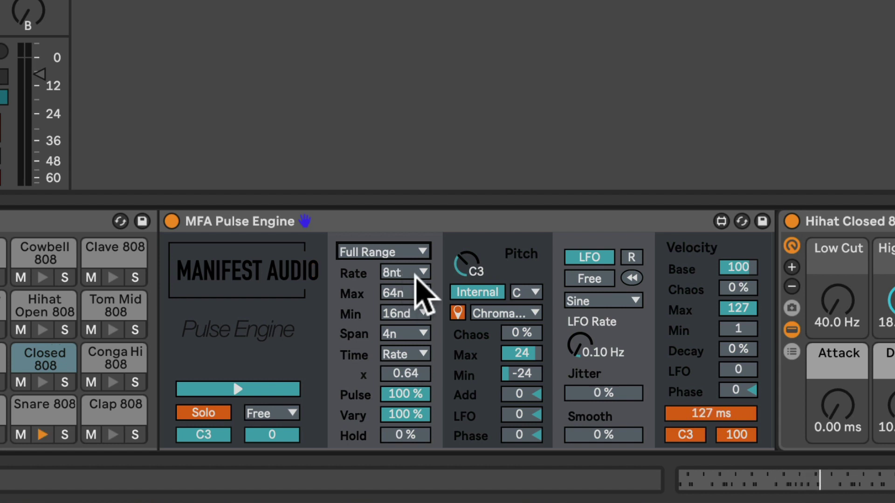
left_click(417, 253)
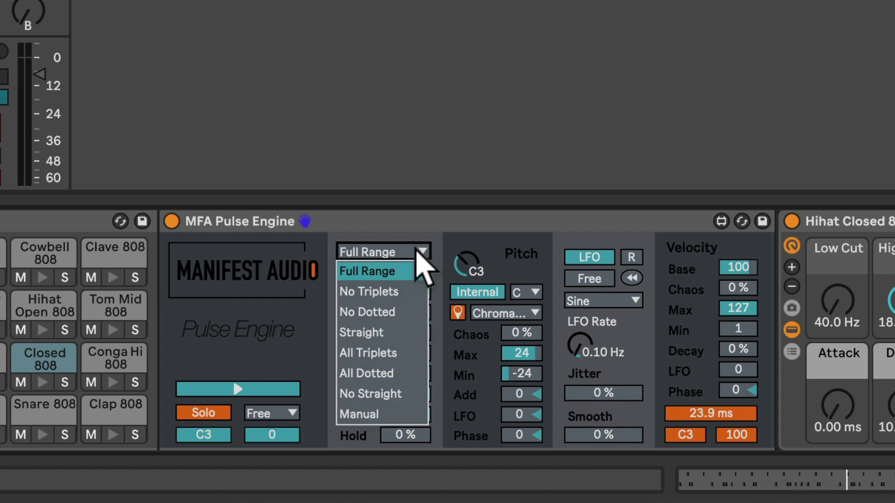
left_click(411, 289)
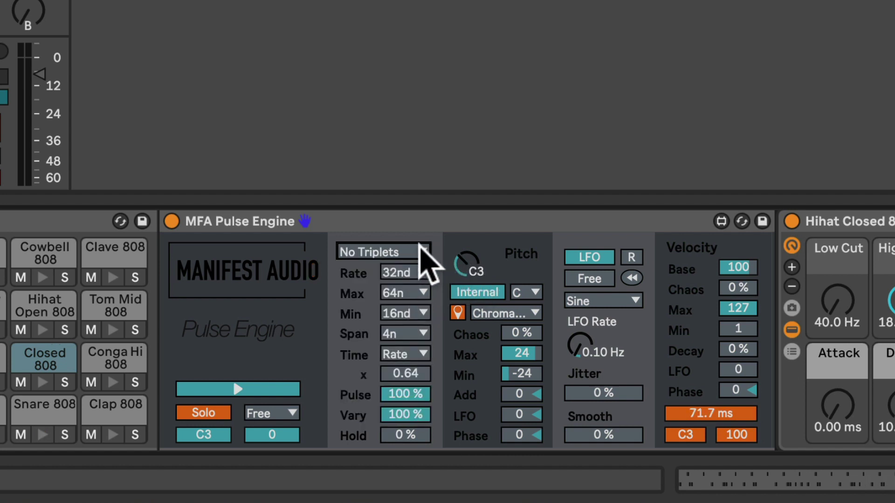
left_click(422, 251)
left_click(407, 312)
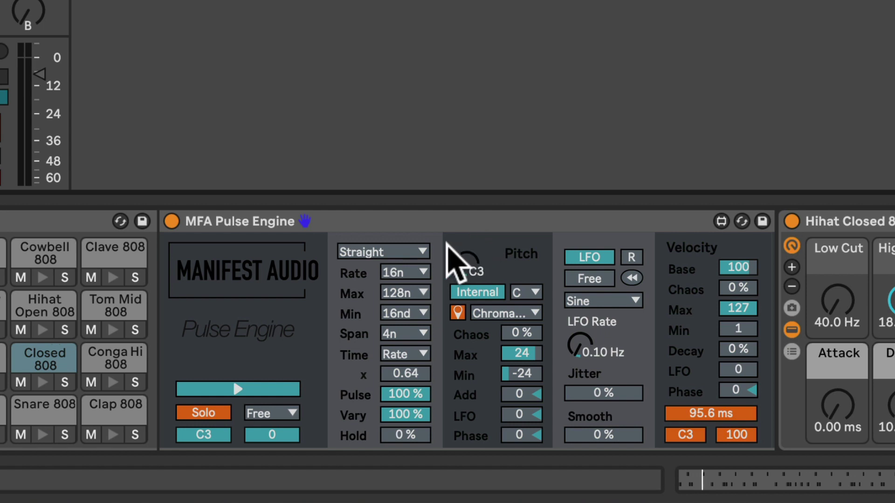
- Audition the All Triplets and All Dotted rate ranges, ending on No Straight
left_click(423, 251)
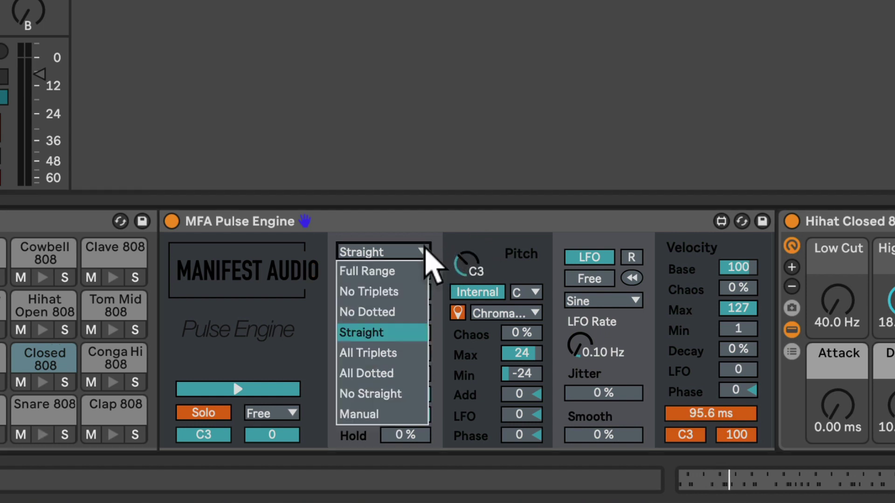
left_click(386, 359)
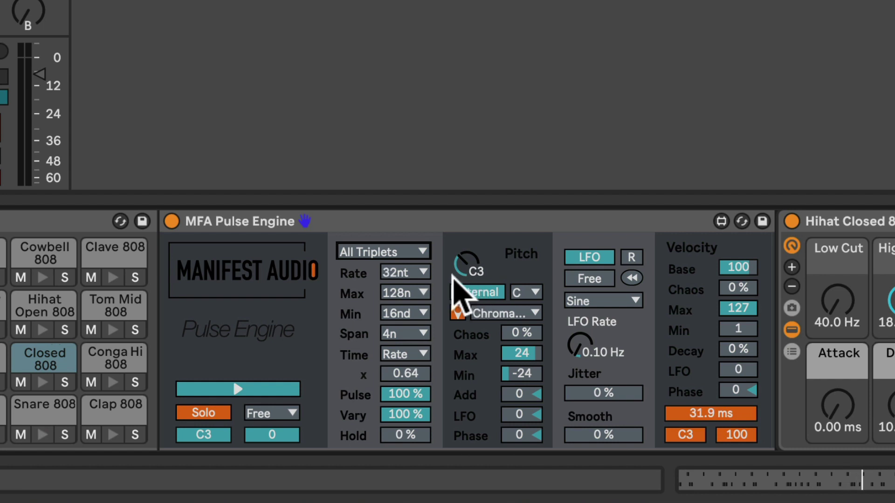
left_click(421, 251)
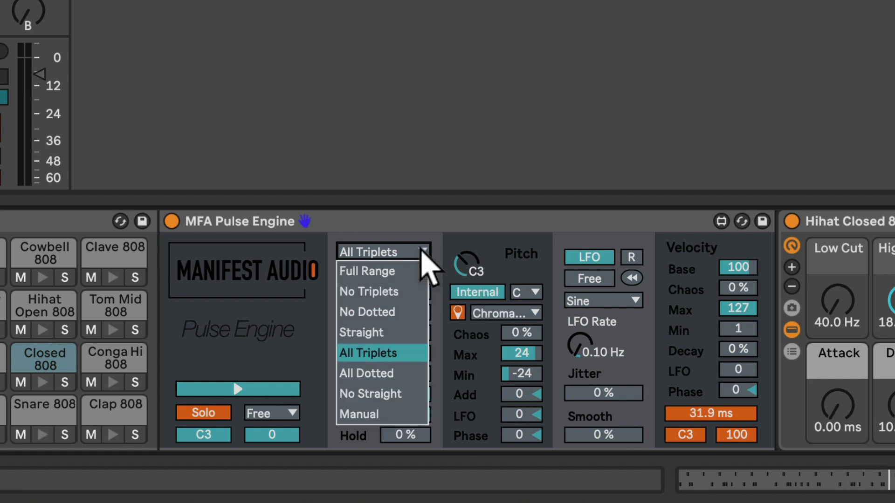
left_click(390, 374)
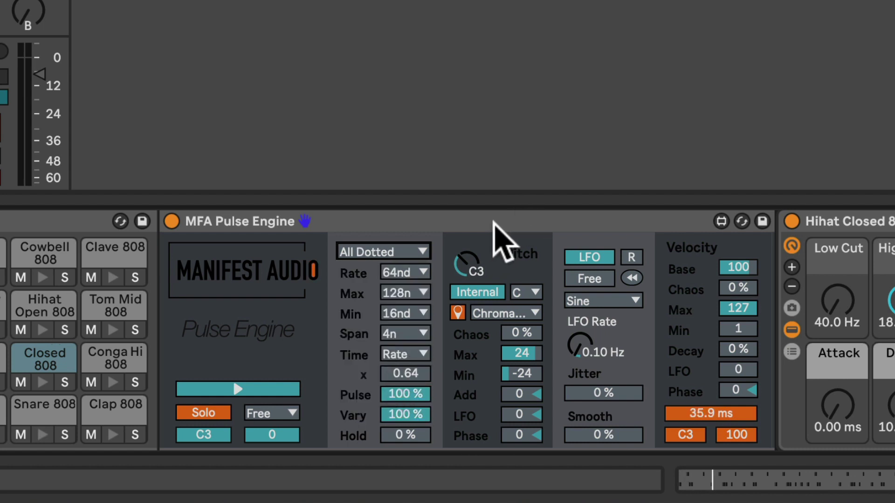
left_click(421, 250)
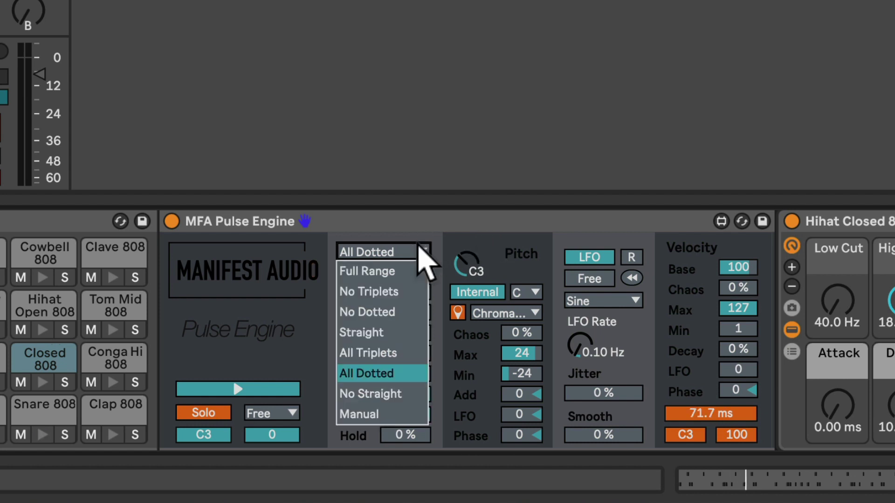
left_click(401, 395)
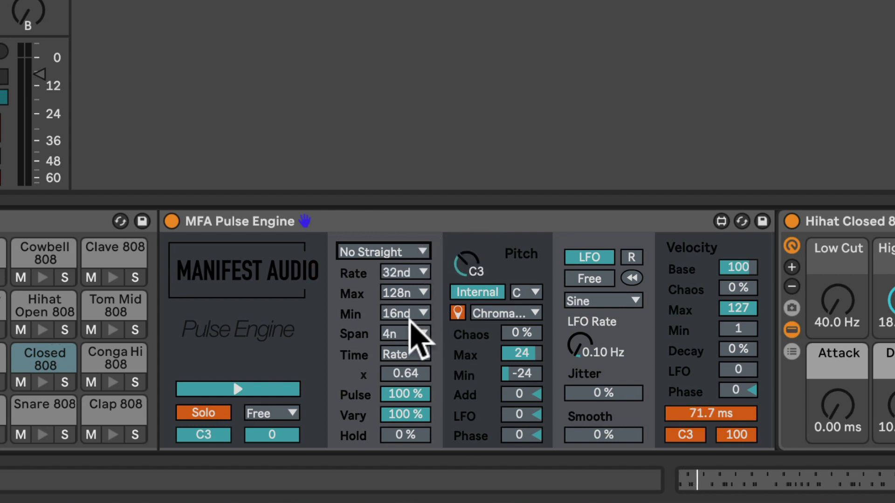
- Audition a Span of 2n, and change the Span to 8nd
left_click(410, 334)
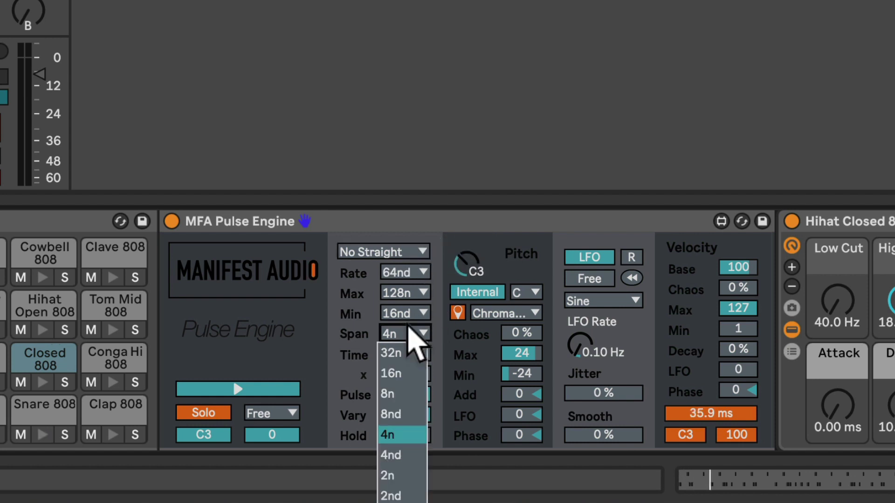
left_click(399, 474)
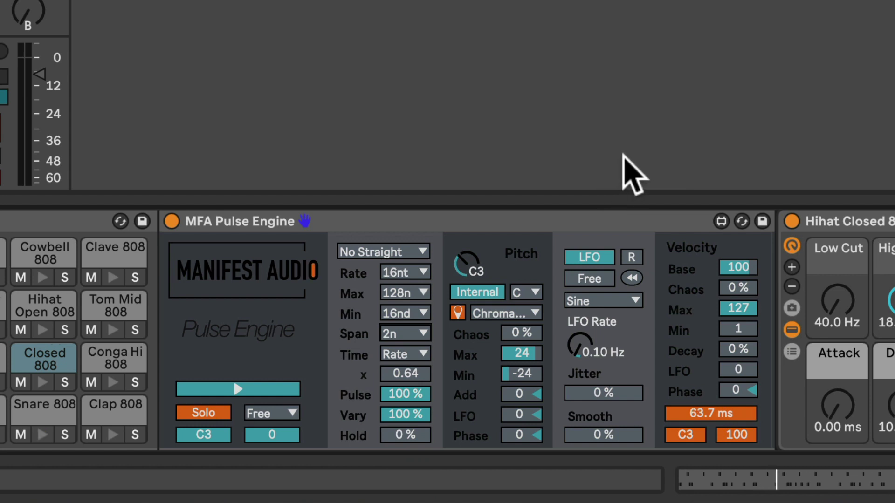
left_click(422, 334)
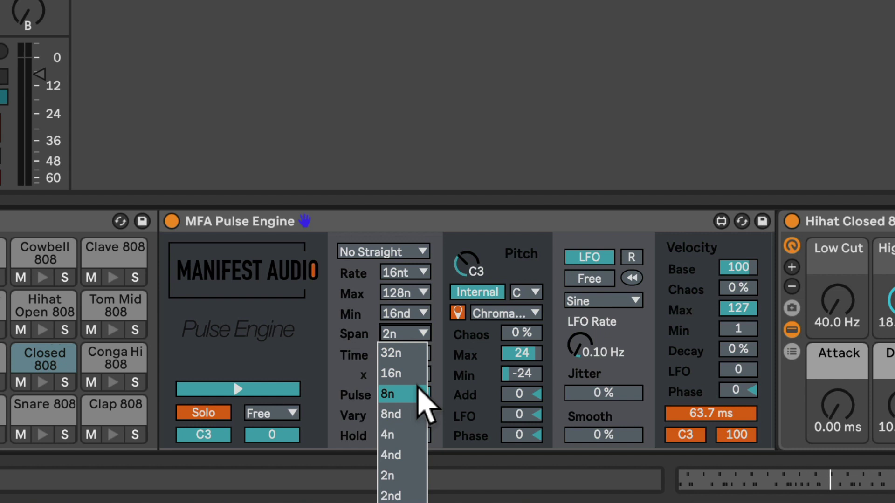
left_click(416, 414)
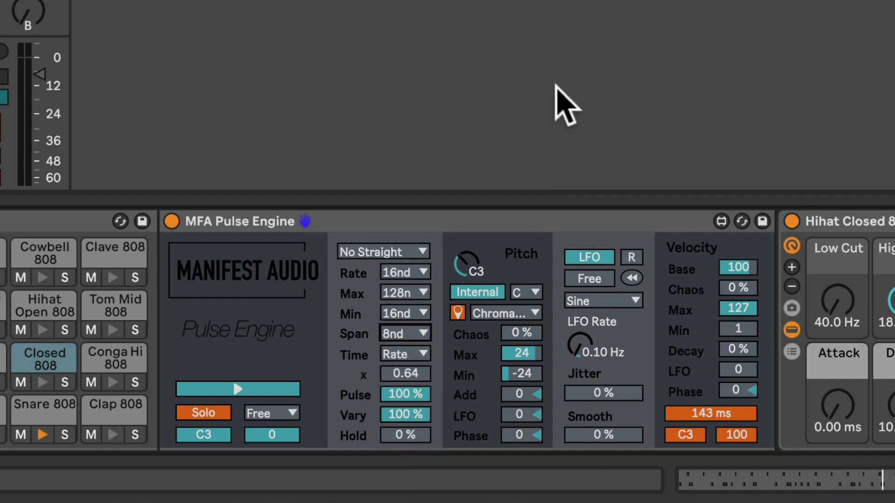
- Switch the rate range to Manual and review the Rate choices, keeping 32nt
left_click(422, 252)
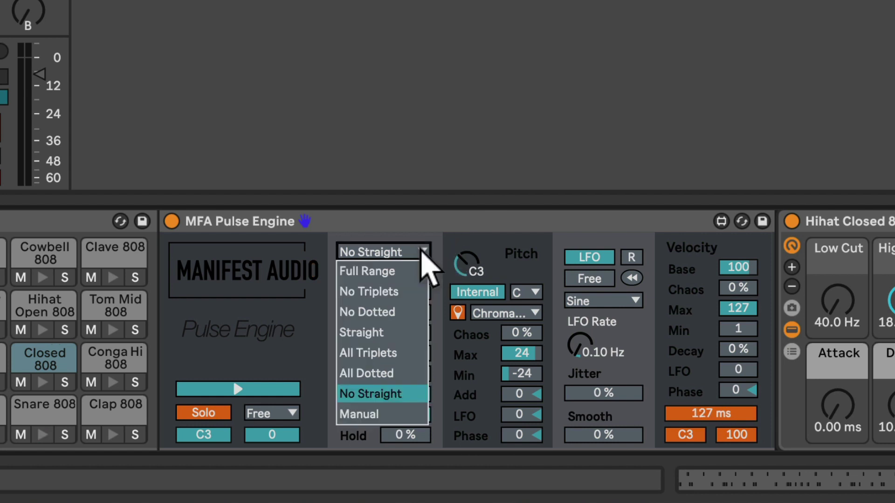
left_click(393, 414)
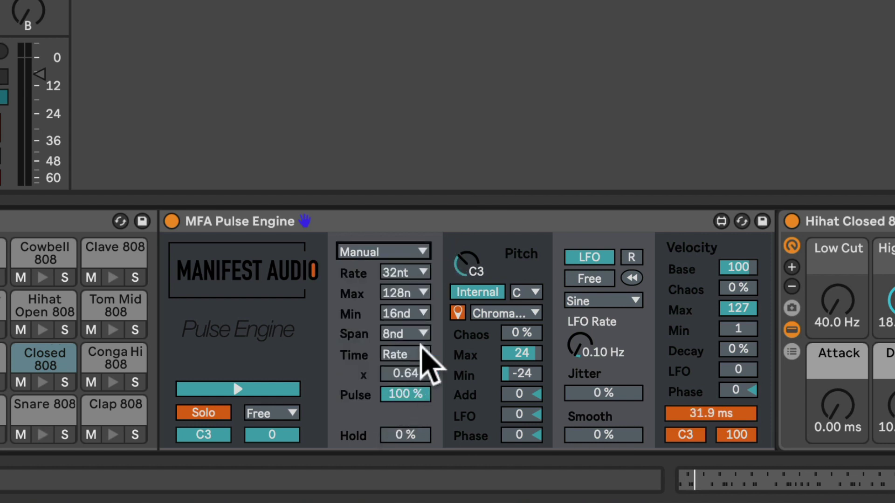
left_click(402, 250)
left_click(402, 250)
left_click(410, 272)
left_click(412, 275)
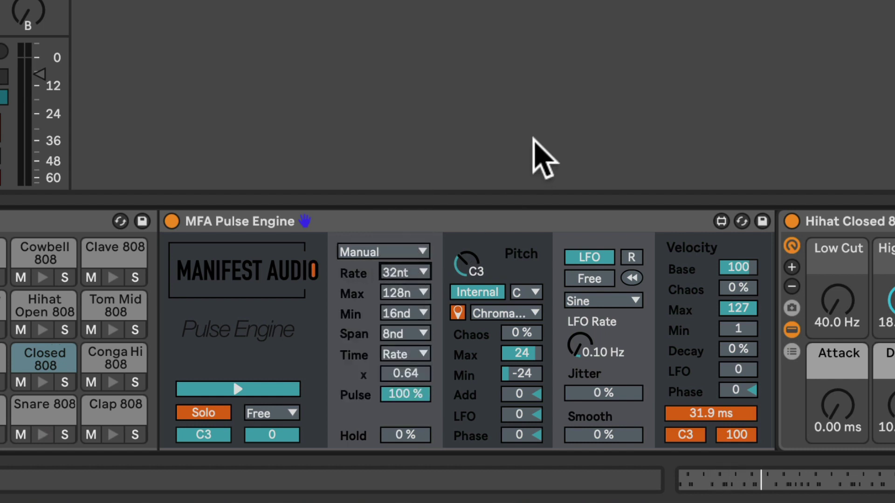
- Audition the Full Range rate range on the hi-hat's Pulse Engine, and return the range to Manual
left_click(522, 188)
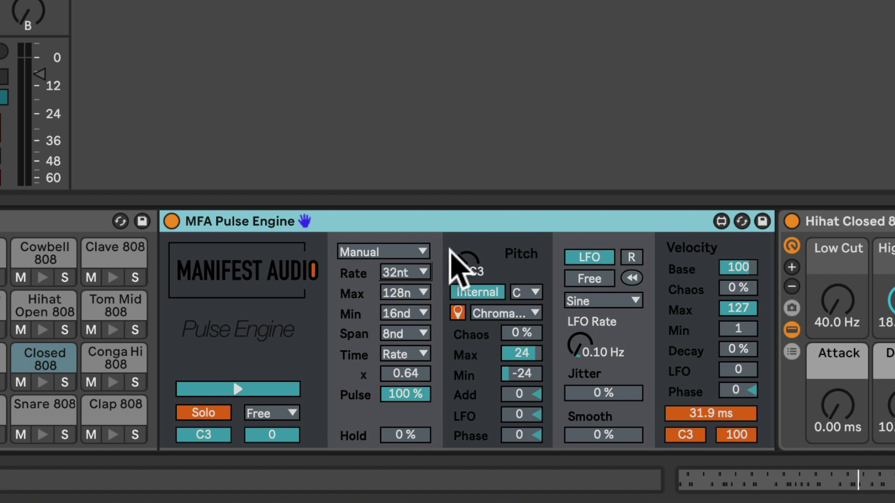
left_click(413, 252)
left_click(406, 271)
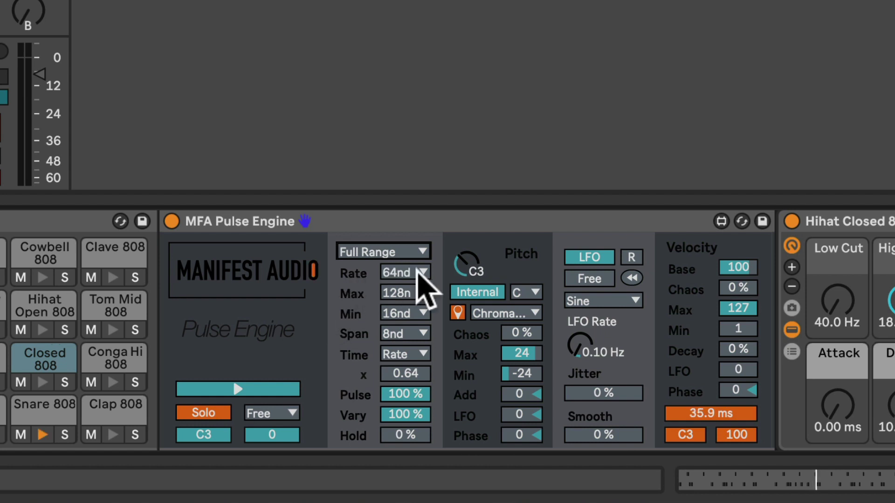
left_click(419, 251)
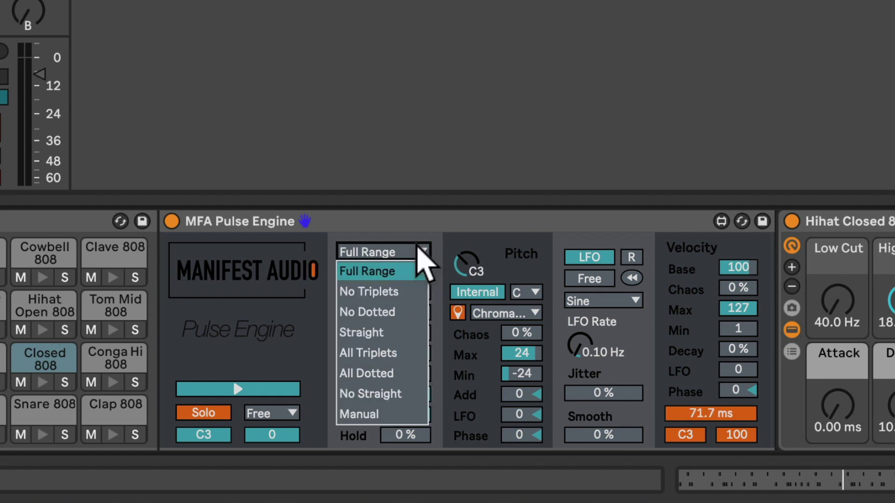
left_click(387, 416)
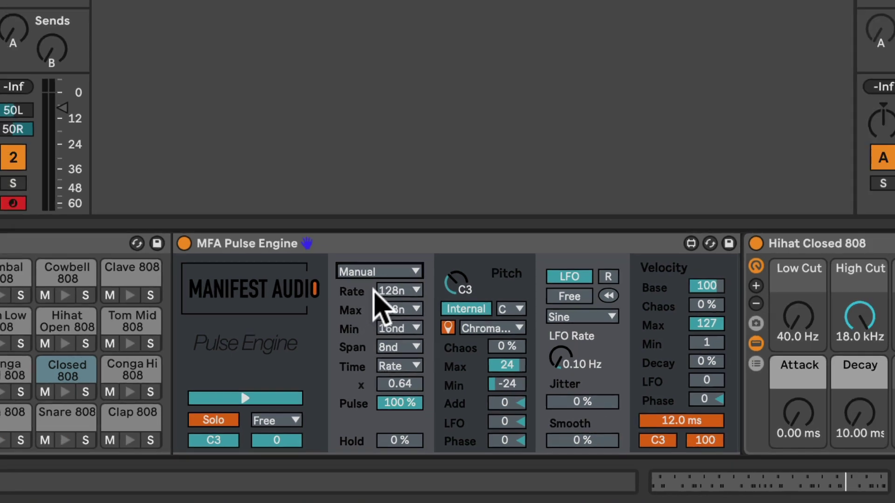
- Review the macro-mapping options for the rate range selector, and set the manual Rate to 16n
right_click(410, 270)
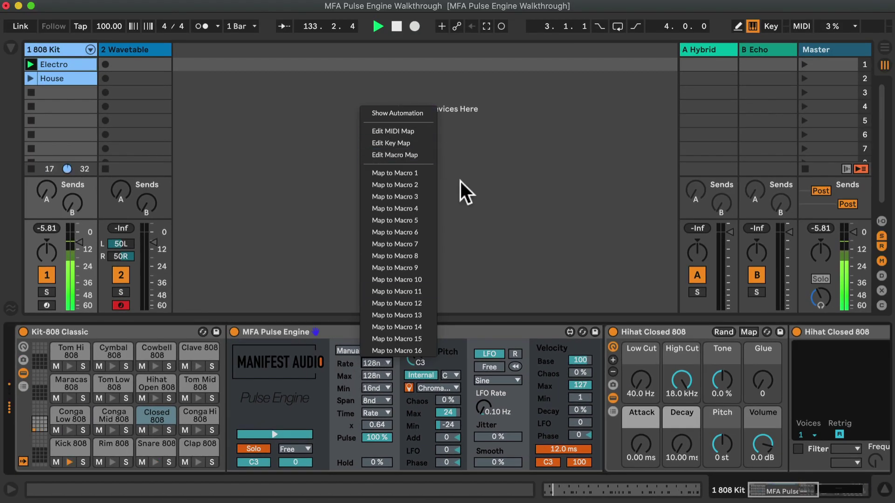
left_click(540, 232)
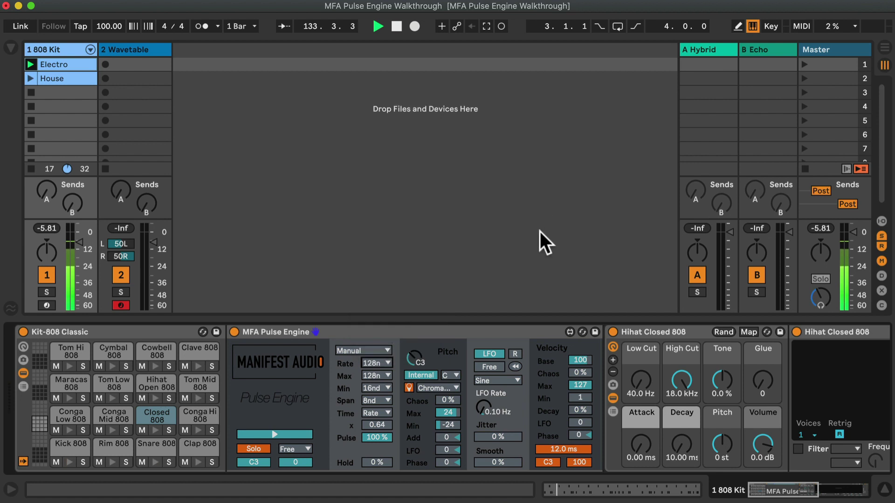
left_click(379, 361)
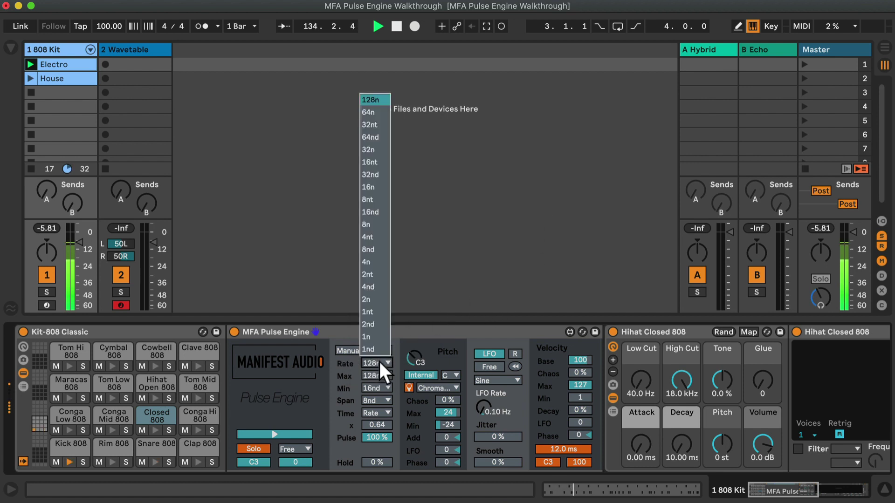
left_click(371, 187)
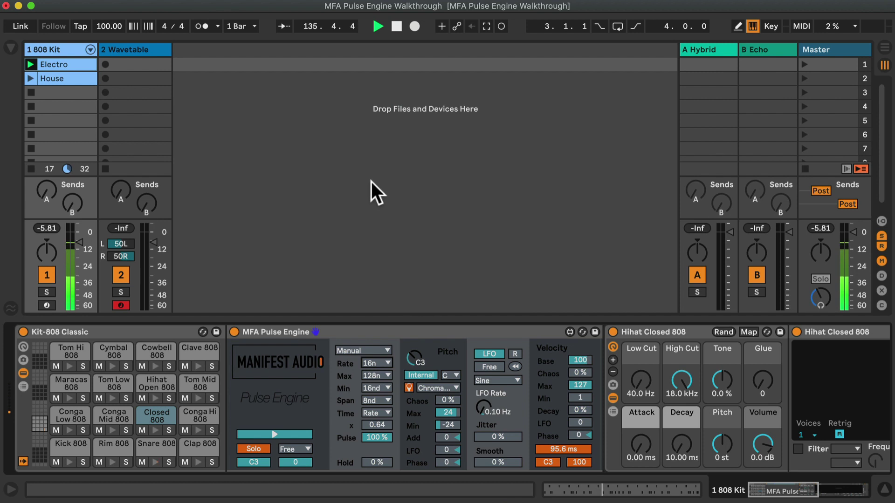
- Switch the rate range to No Triplets and set its Max to 64n
left_click(384, 349)
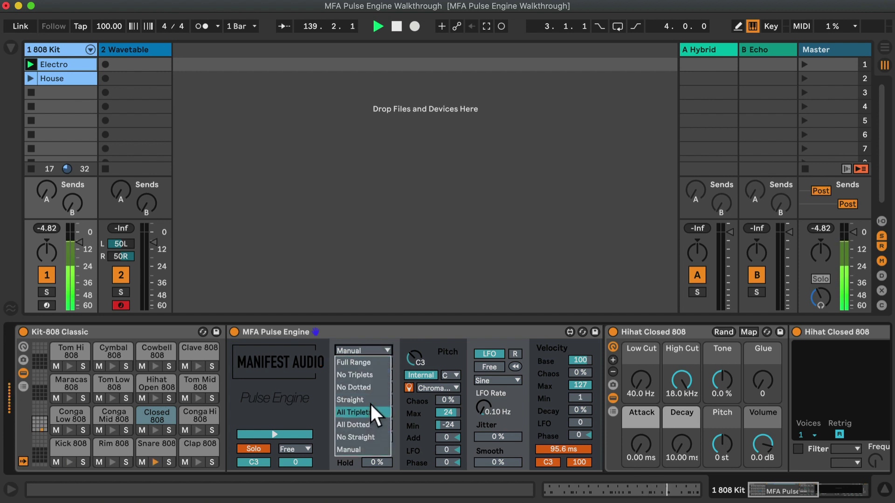
left_click(372, 373)
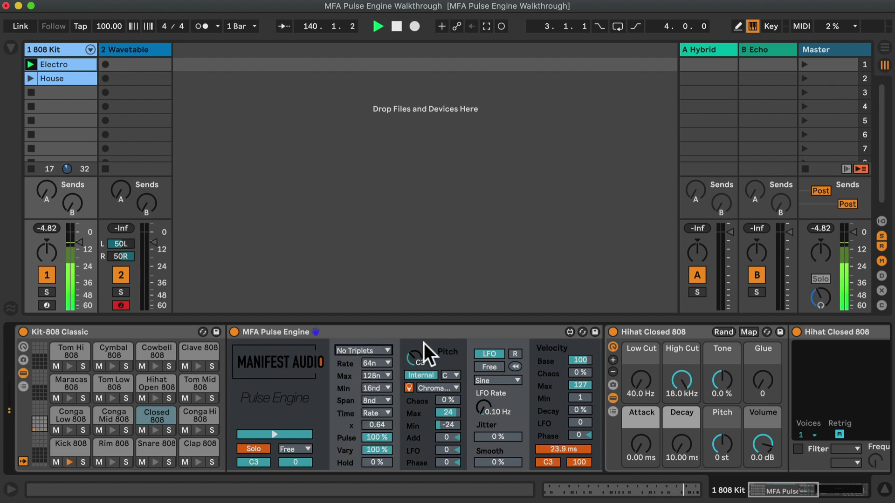
left_click(382, 371)
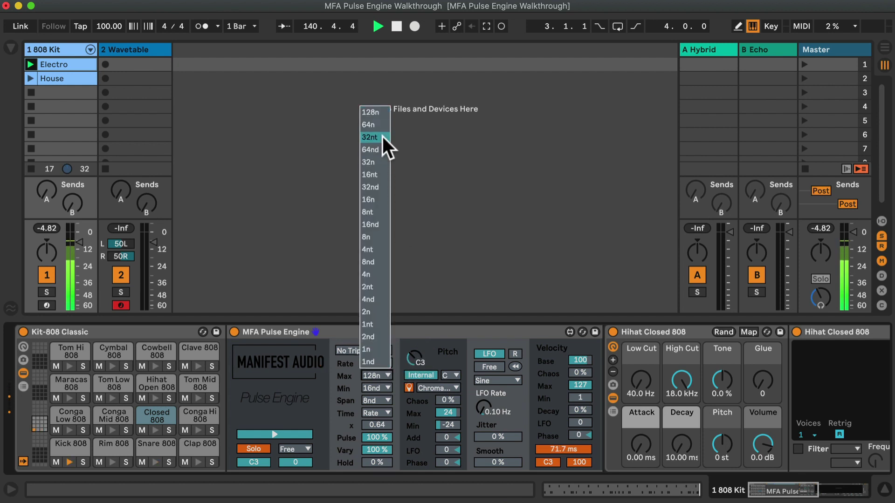
left_click(376, 124)
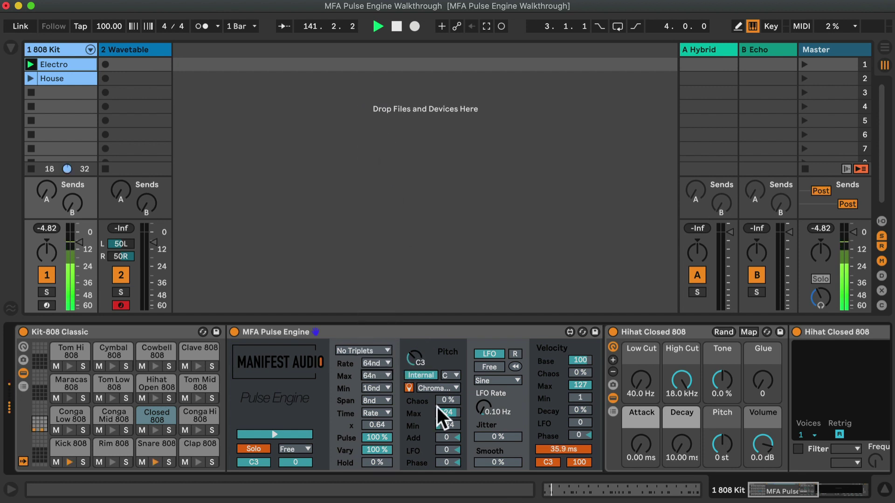
- Narrow the No Triplets rate limits to a Min of 8n and a Max of 32n
left_click(383, 388)
left_click(379, 250)
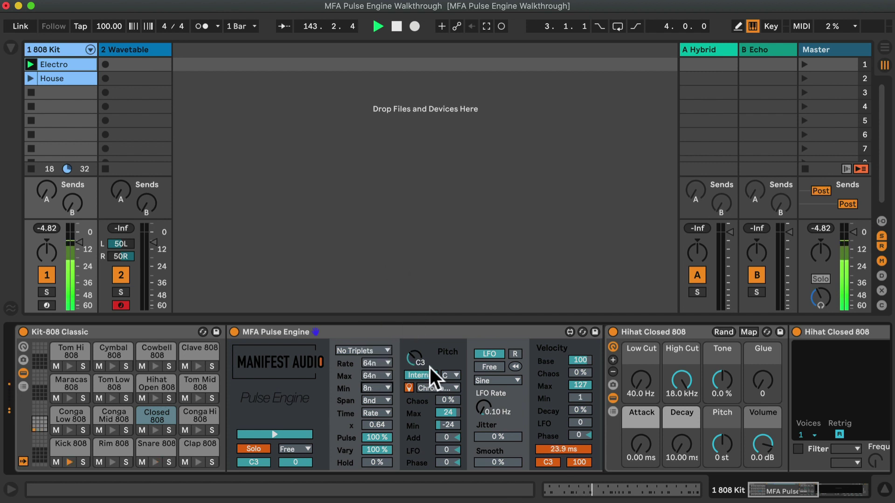
left_click(385, 365)
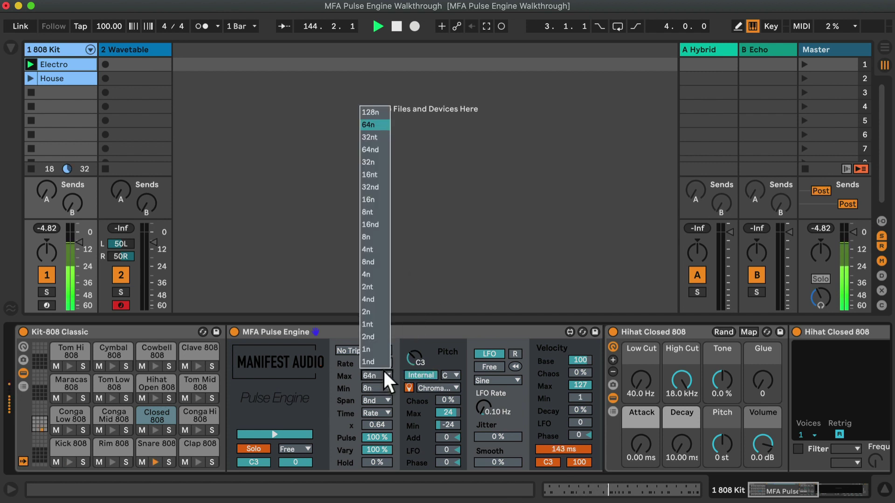
left_click(378, 162)
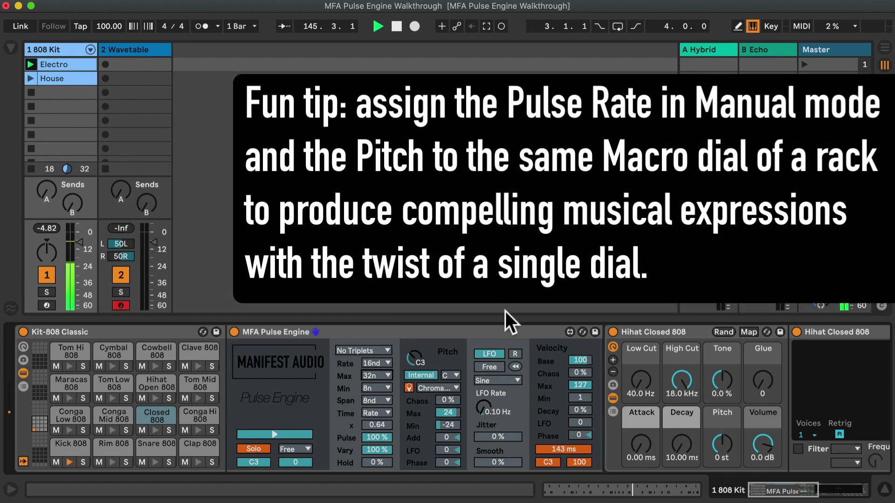
left_click(480, 332)
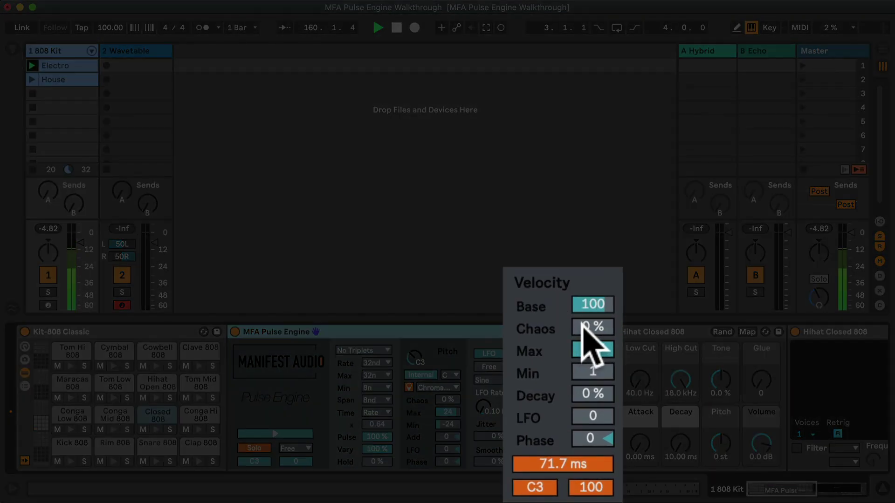
- Set the hi-hat's Velocity parameters to Base 94, Chaos 62 %, Max 104 and Min 23
left_click(589, 325)
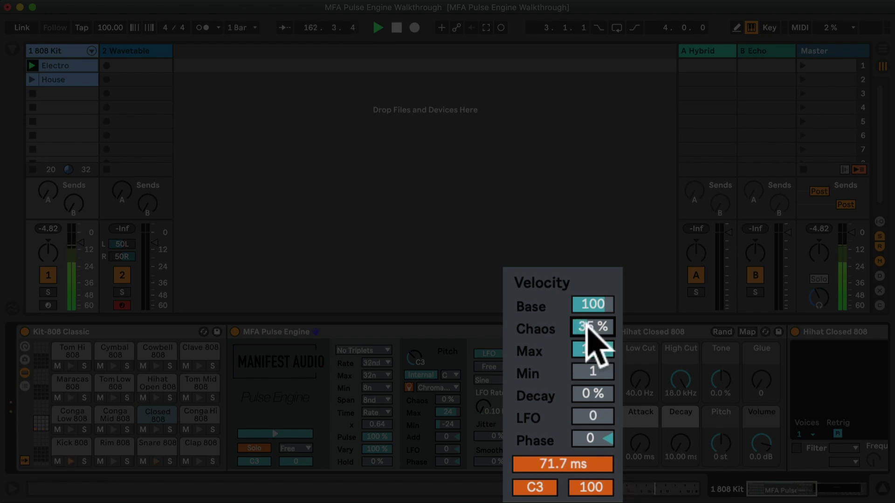
left_click_drag(584, 326, 584, 332)
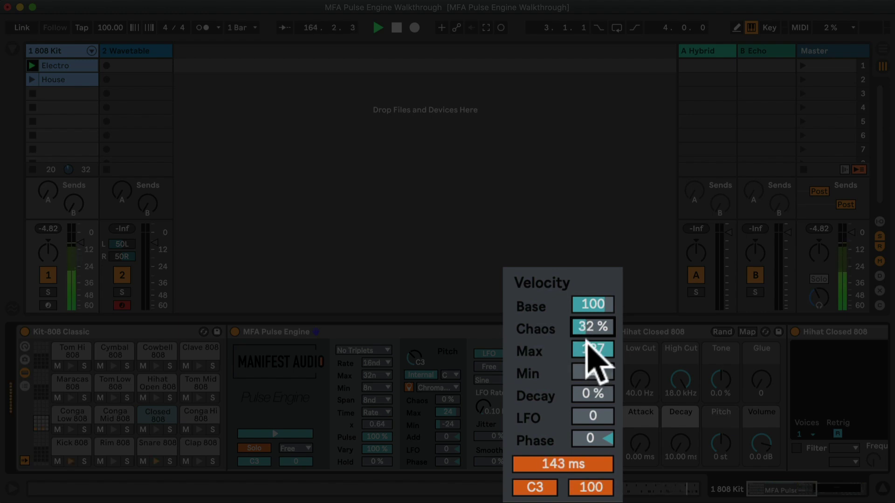
scroll(593, 326, "up", 2)
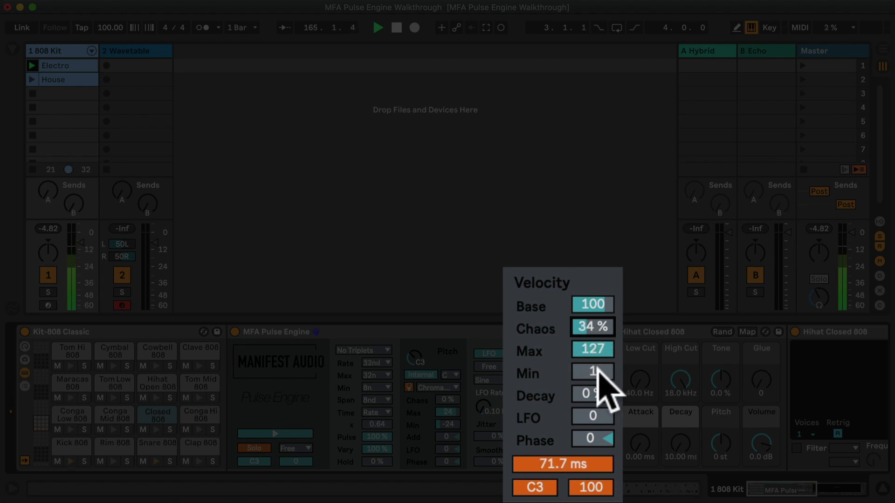
left_click_drag(594, 371, 594, 360)
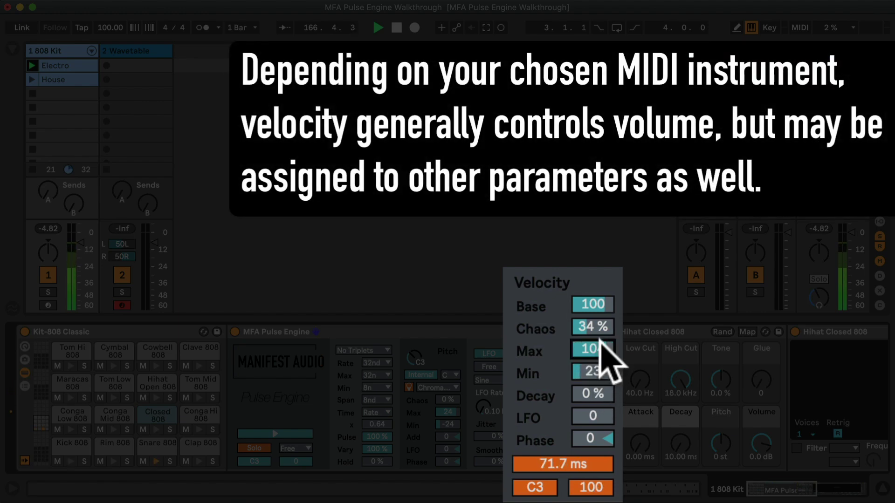
left_click(592, 304)
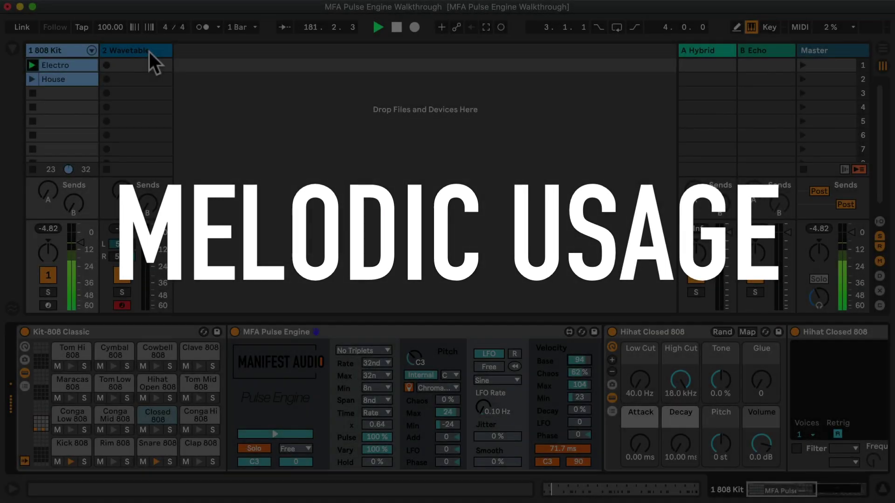
- Load MFA Pulse Engine.amxd from the User Library before the instrument on the 2 Wavetable track, and fold the Wavetable device
left_click(151, 50)
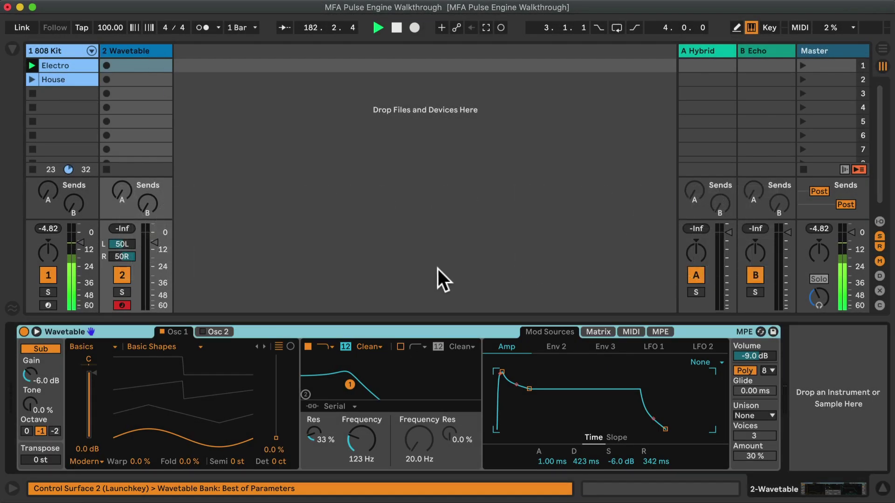
left_click(11, 47)
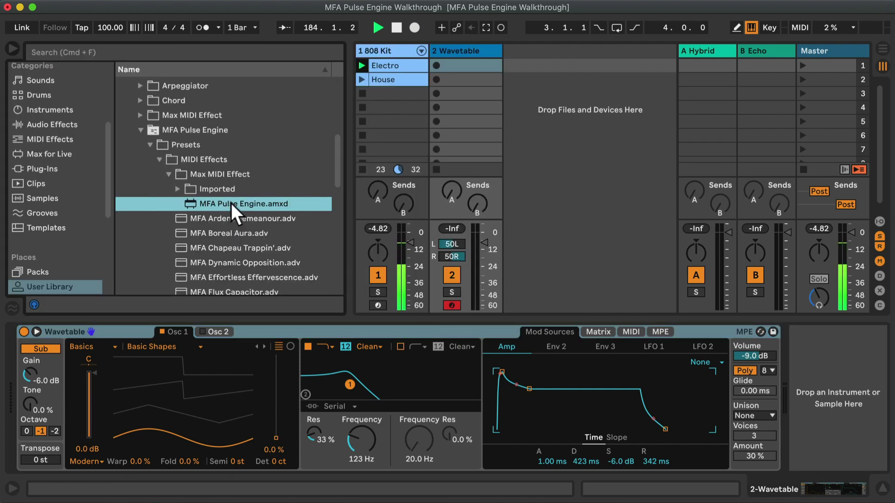
mouse_move(231, 203)
left_mouse_down()
mouse_move(19, 428)
mouse_move(29, 422)
left_mouse_up()
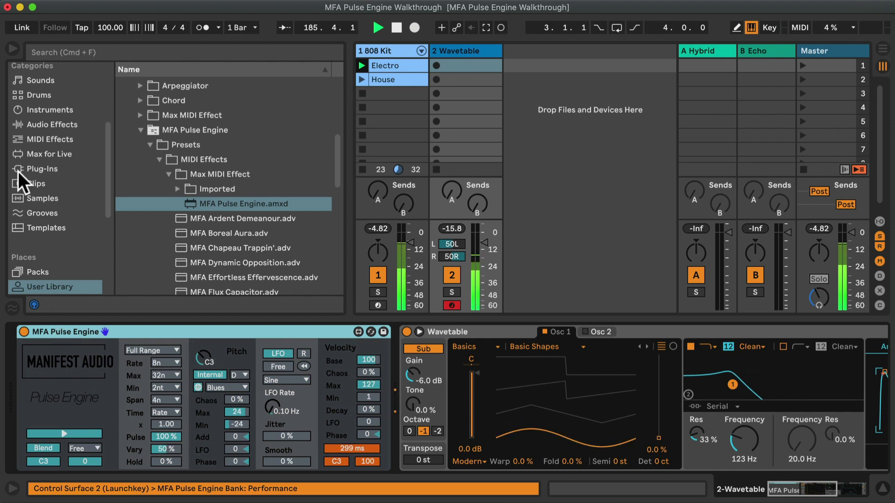
left_click(13, 48)
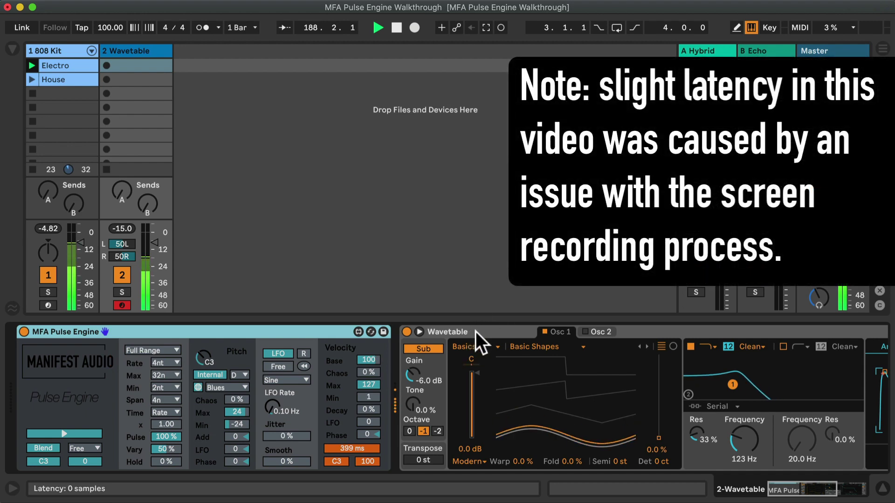
double_click(475, 331)
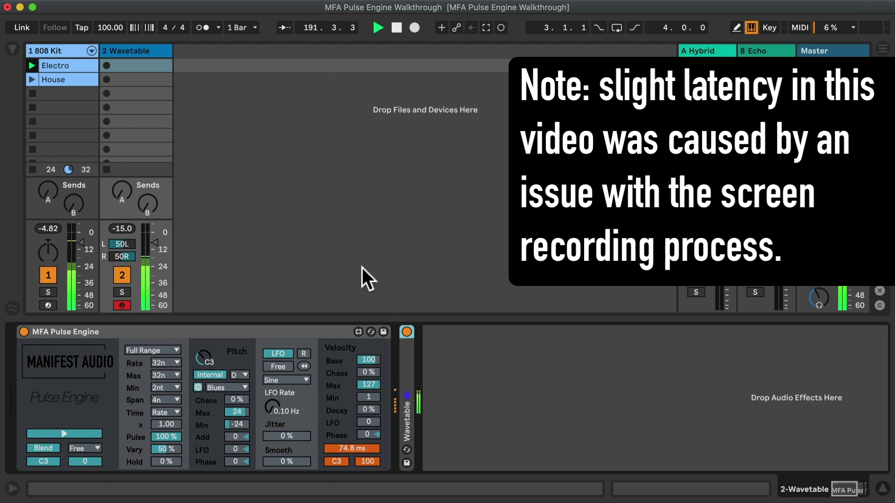
- Set the Wavetable track's Pulse Engine to Max 16nt, Min 8nd and the No Dotted rate range
left_click(170, 374)
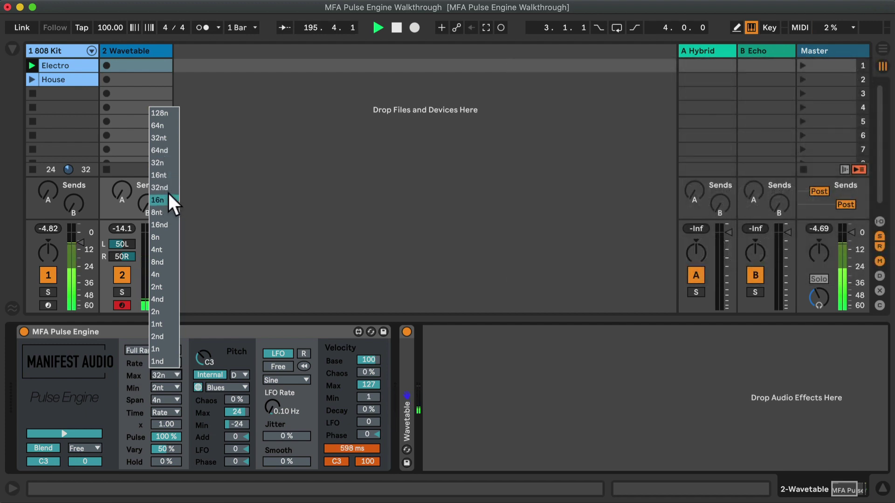
left_click(166, 177)
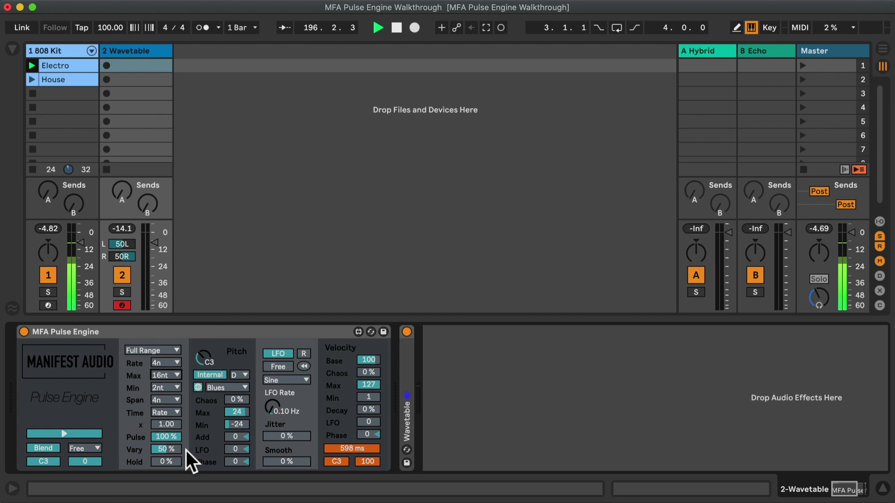
left_click(176, 386)
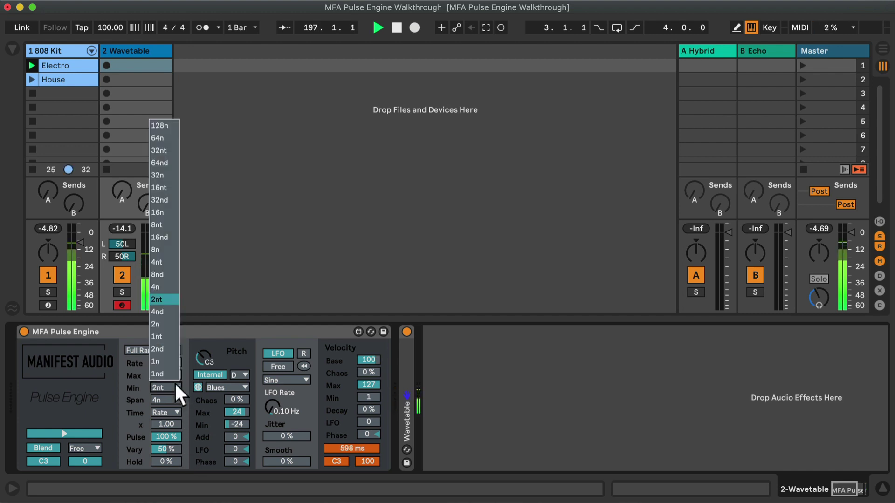
left_click(163, 268)
left_click(165, 350)
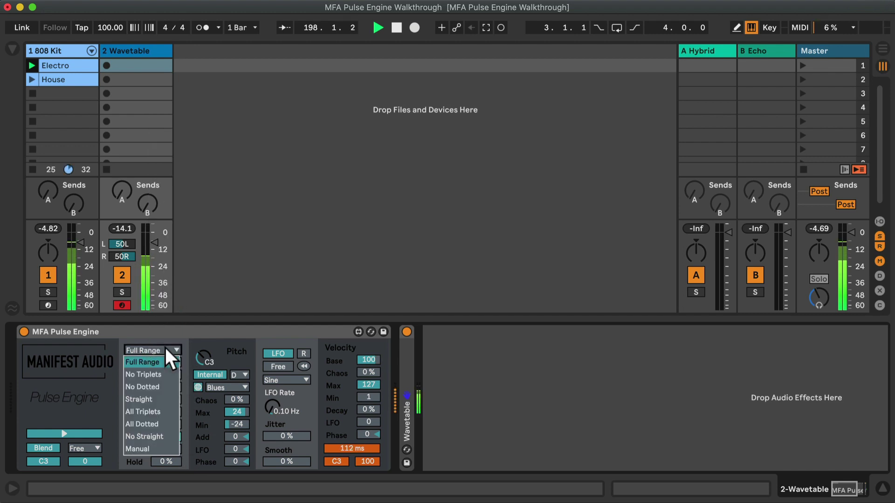
left_click(161, 388)
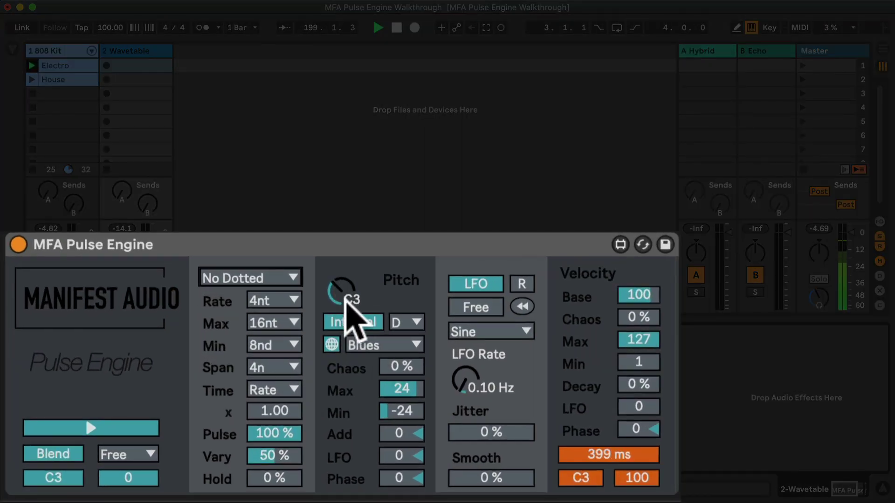
- Sweep the Pulse Engine's base Pitch down and up to F#7, and bring it back to G2
left_click_drag(352, 306, 351, 347)
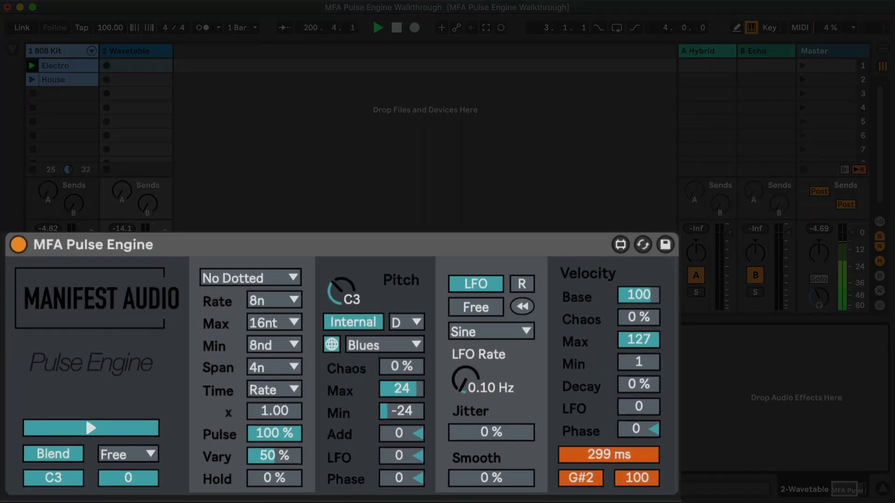
left_click_drag(352, 288, 351, 213)
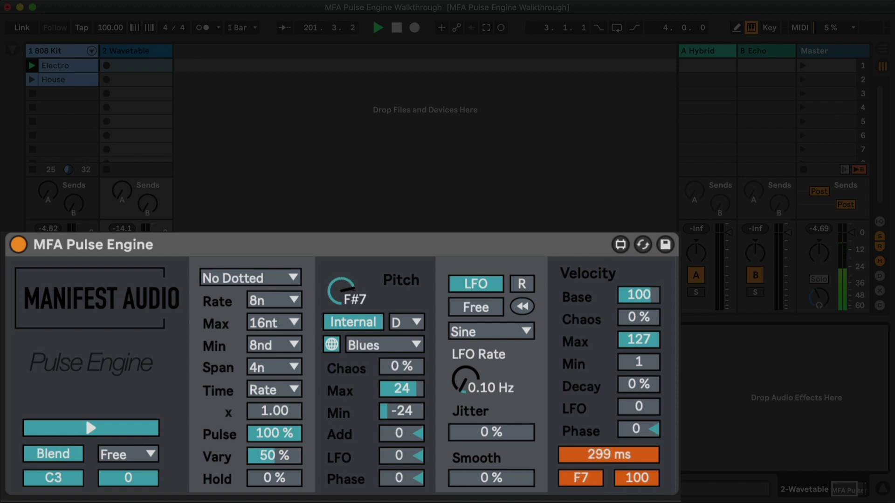
left_click_drag(351, 264, 351, 275)
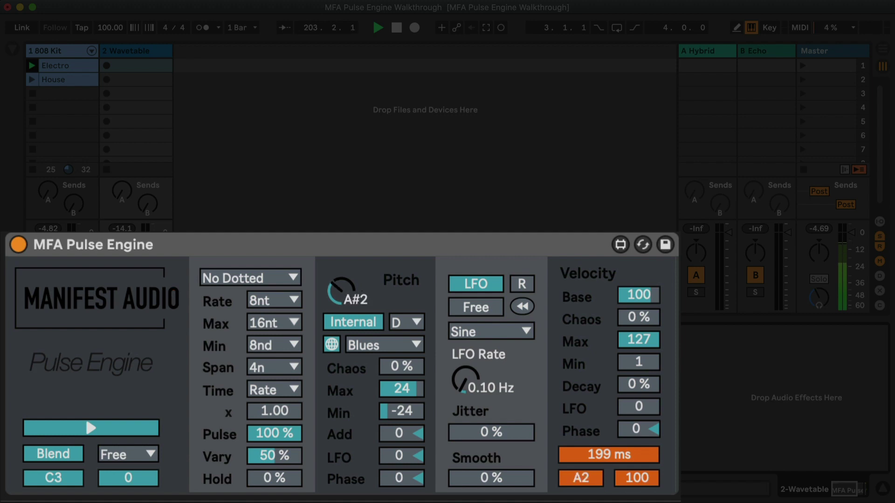
left_click_drag(343, 291, 343, 296)
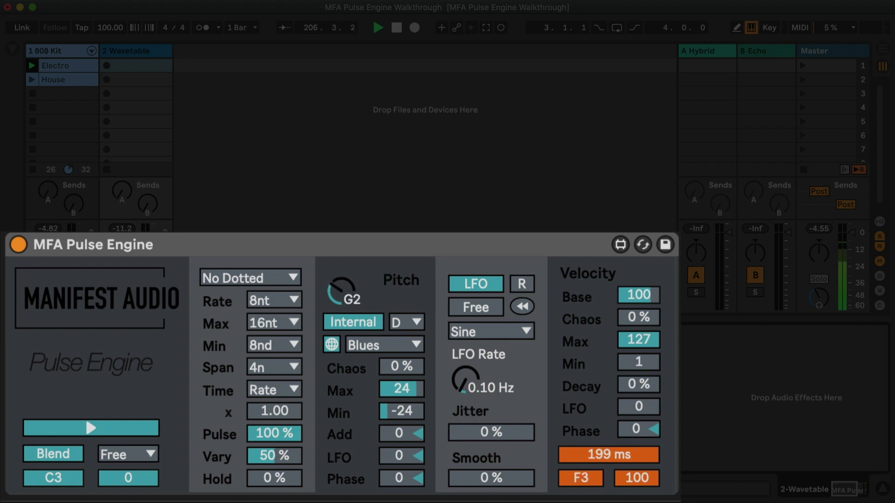
- Set the Wavetable track's Pulse Engine to Hold 31 %, Vary 100 % and base Pitch E4, and fold the Wavetable device
left_click_drag(343, 291, 343, 345)
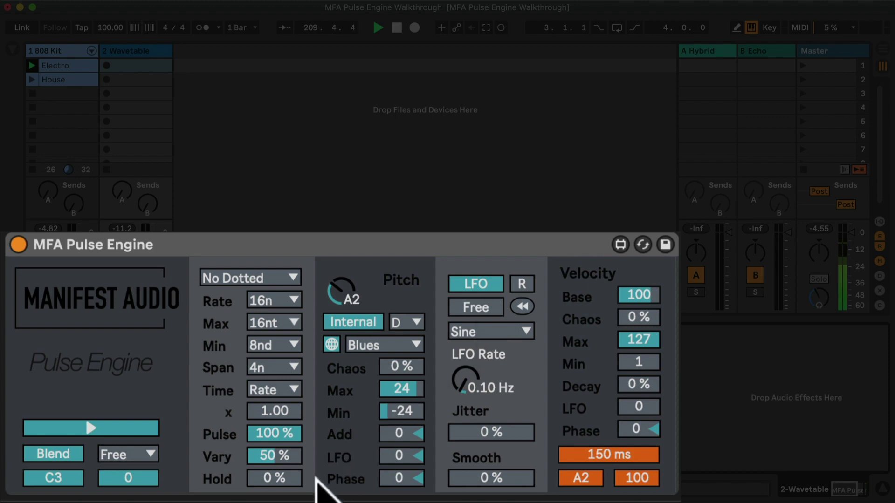
left_click_drag(300, 480, 300, 447)
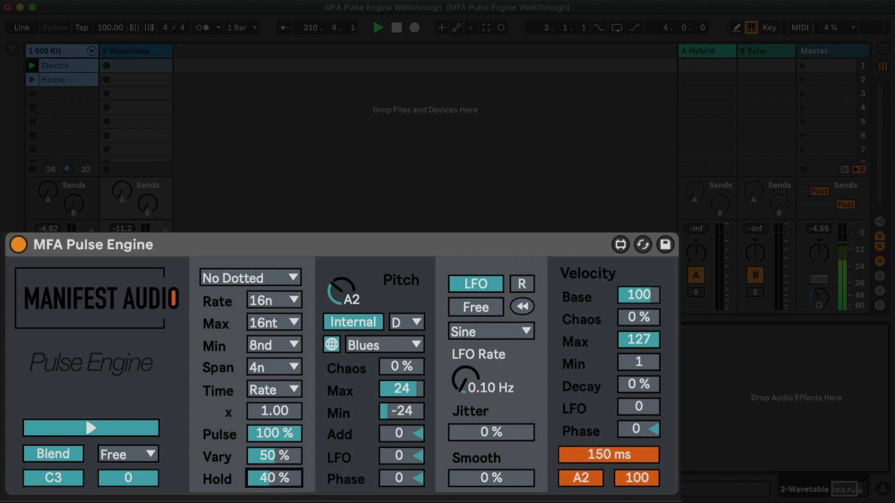
left_click_drag(346, 290, 346, 275)
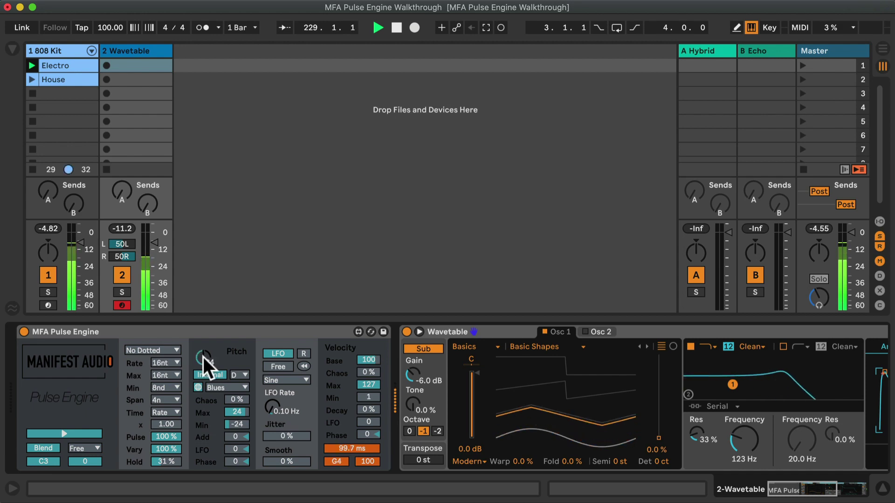
left_click(500, 329)
key("Delete")
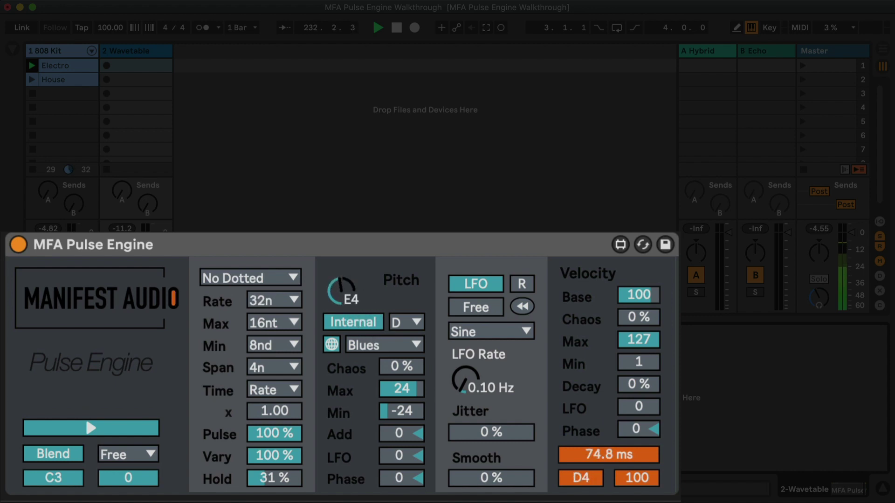
- Try a Pitch Chaos of 52 % while lowering the base Pitch to G#1, and reset Chaos to 0 %
left_click_drag(386, 366, 387, 331)
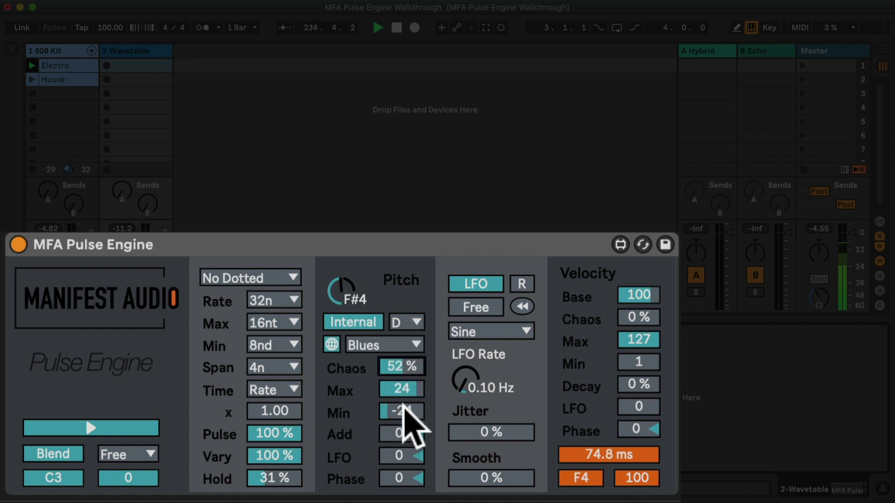
left_click_drag(350, 300, 350, 333)
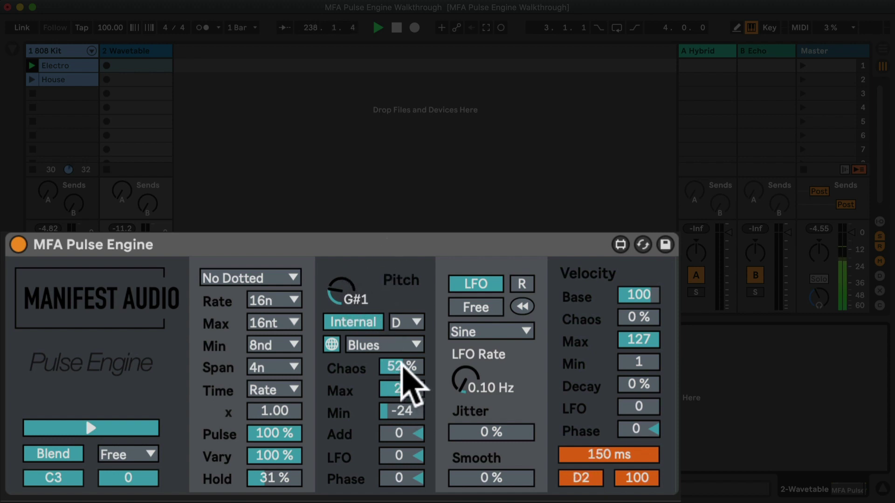
left_click_drag(407, 373, 406, 394)
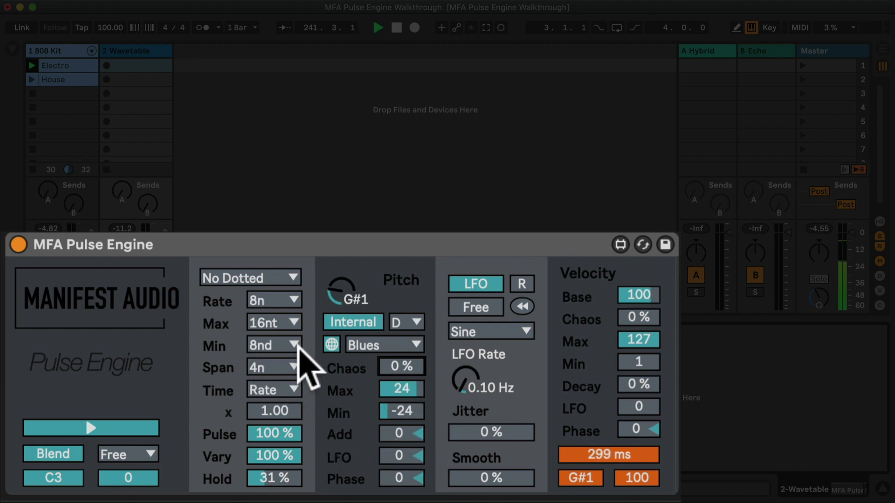
- Raise the Pitch Add parameter to 2 and on to 10, and bring the base Pitch up to A#2
left_click(400, 434)
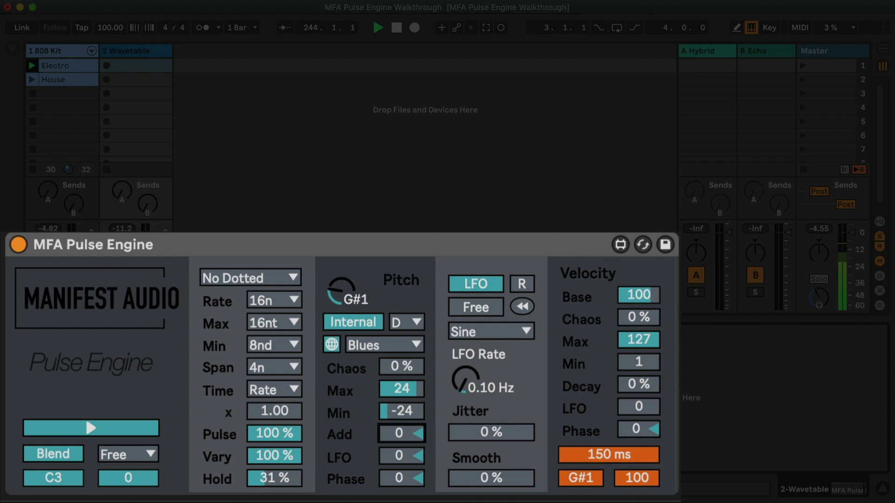
key("Up")
key("Up")
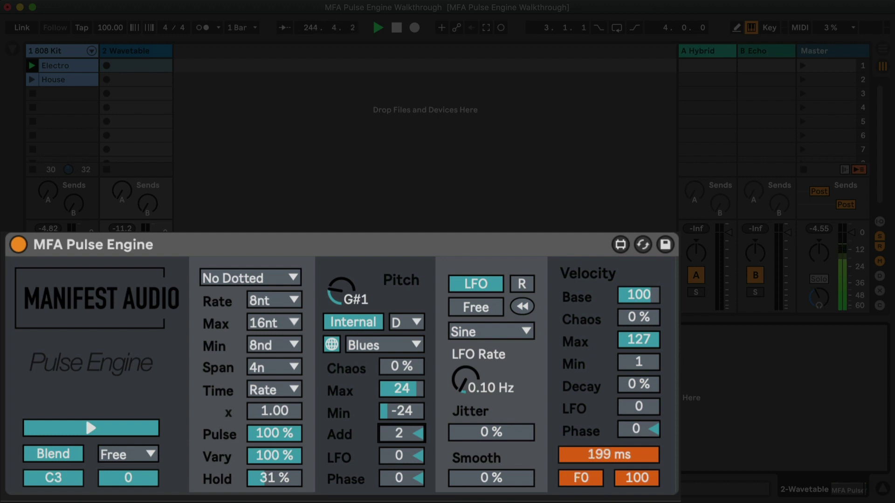
left_click_drag(400, 432, 400, 414)
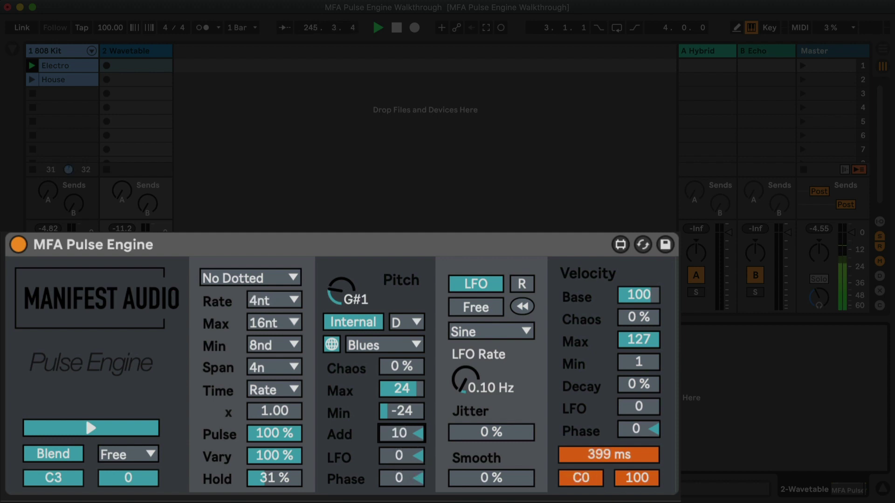
left_click_drag(340, 285, 339, 278)
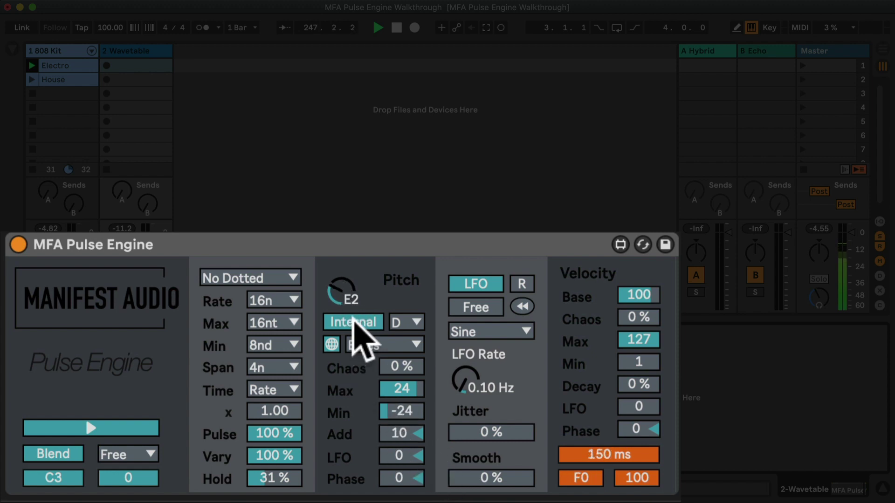
left_click_drag(342, 286, 341, 286)
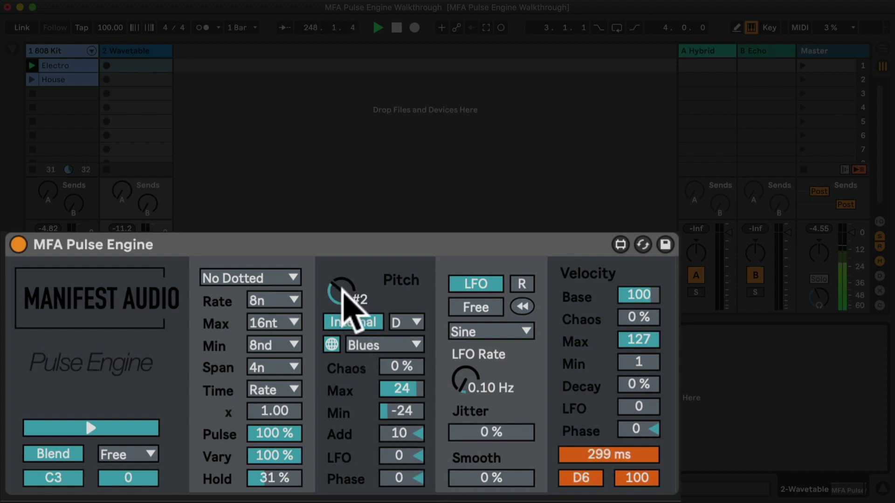
- Set the Pitch Add to -6 with base Pitch C6, and lengthen the pulse Span to 2n
left_click_drag(406, 435, 405, 456)
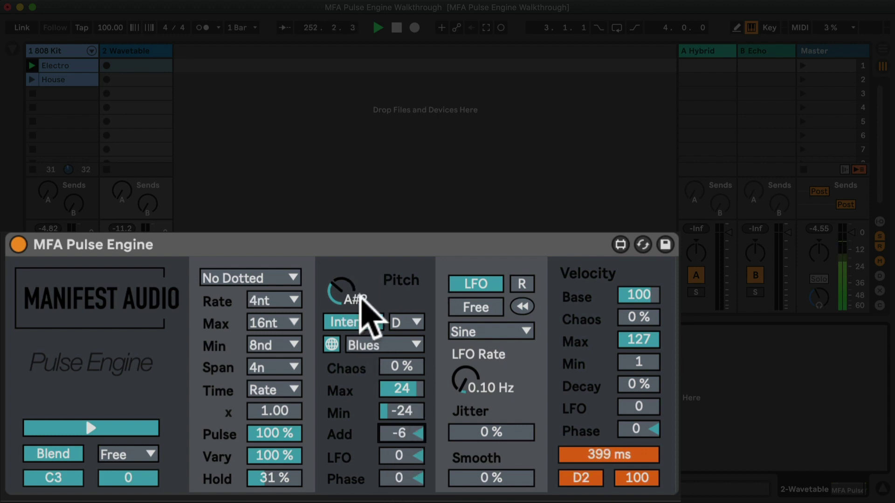
left_click_drag(338, 285, 339, 265)
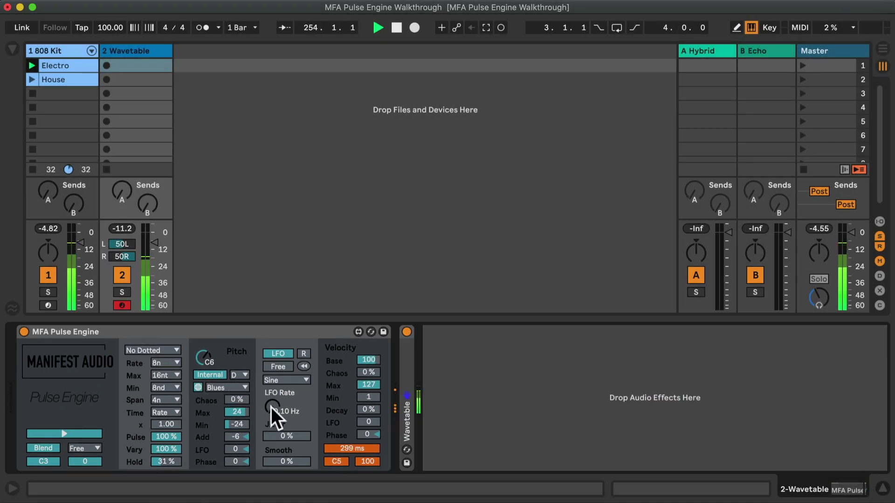
left_click(164, 398)
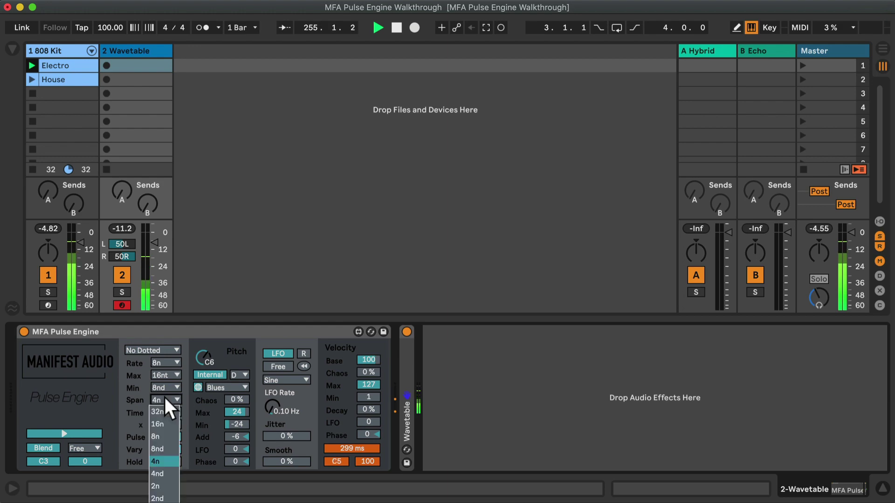
left_click(159, 487)
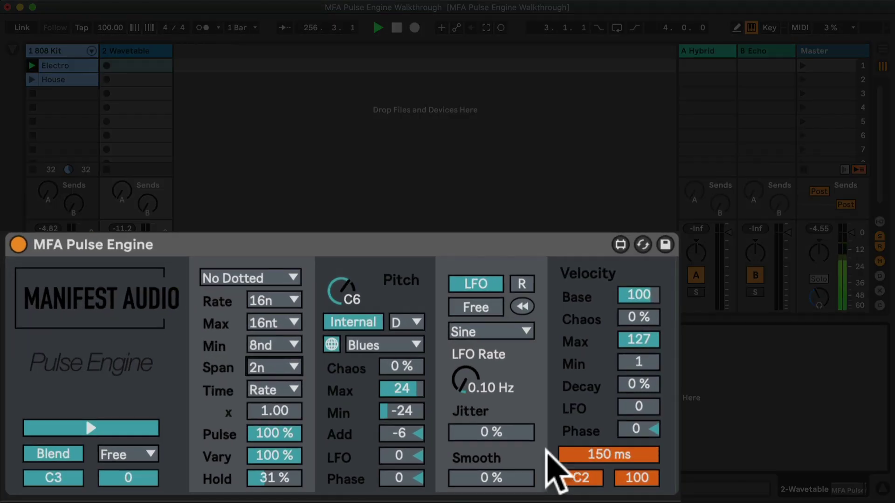
- Reset Hold to 0 %, move Pitch Add to -3 and up to 4, and sweep the base Pitch down and up to C5
left_click(399, 434)
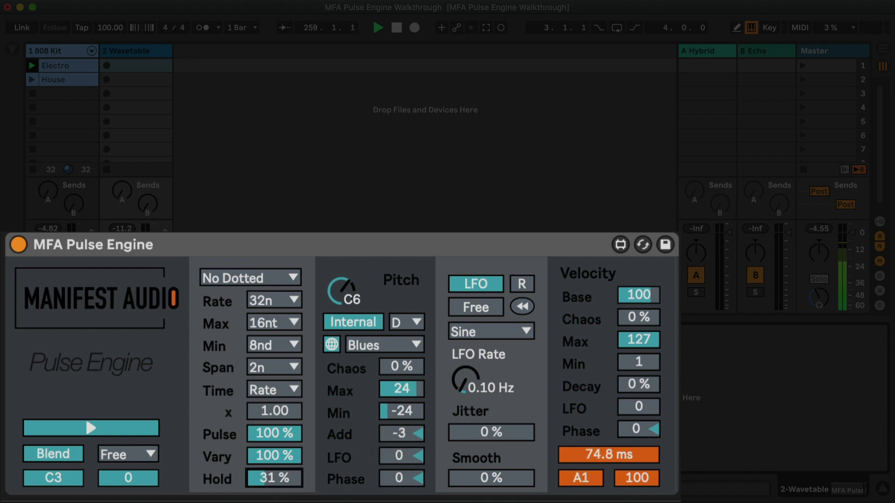
left_click_drag(295, 479, 294, 501)
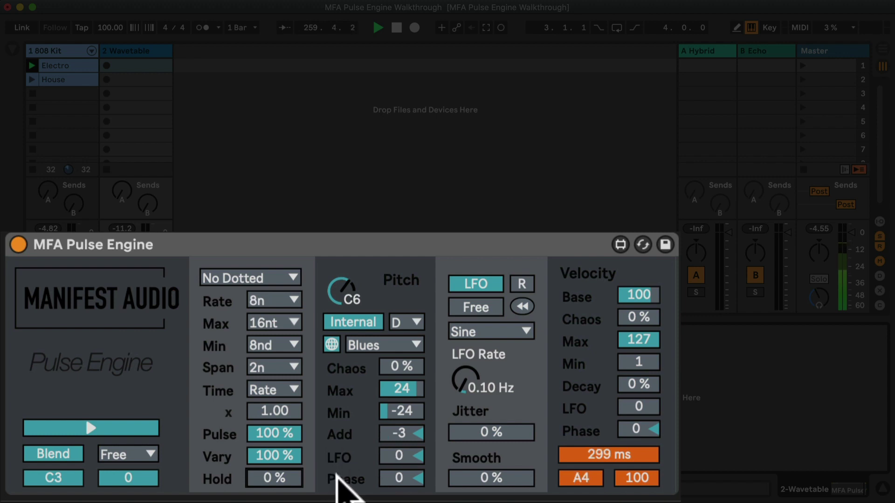
left_click_drag(404, 432, 404, 422)
left_click_drag(343, 286, 343, 322)
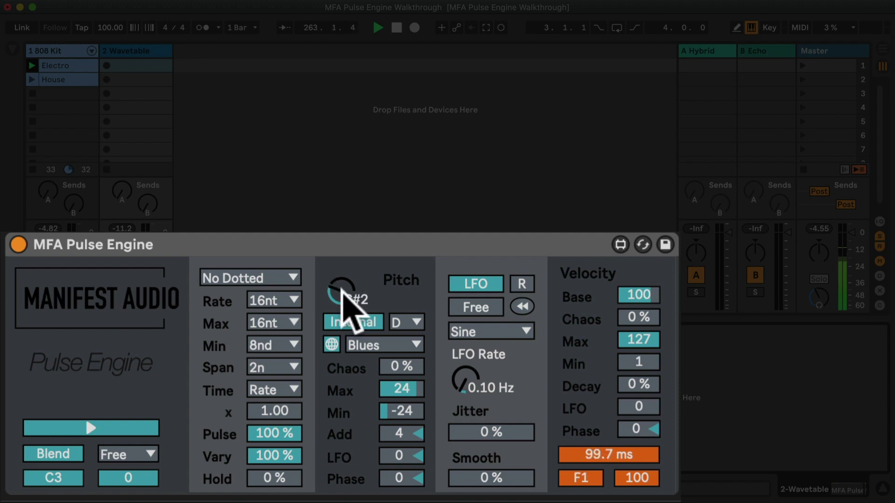
mouse_move(342, 290)
left_mouse_down()
mouse_move(344, 265)
mouse_move(344, 282)
left_mouse_up()
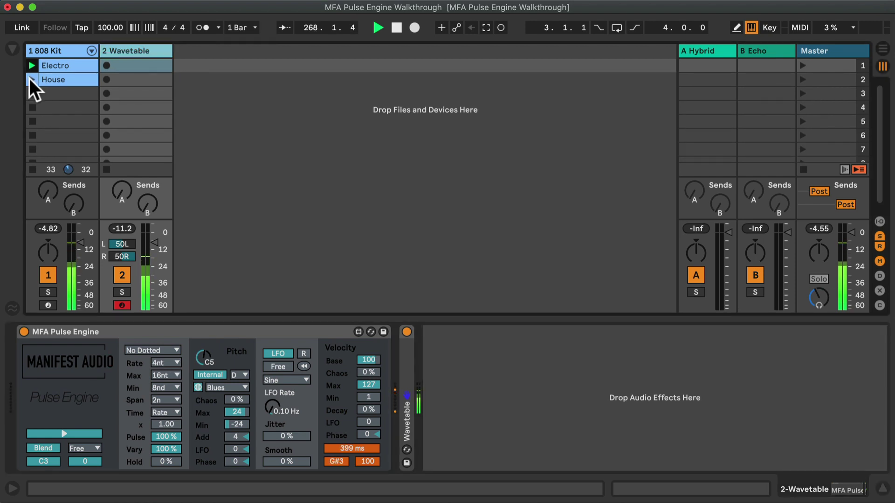
- Launch the House clip on the 808 Kit track, pause that track's Pulse Engine and return to the Wavetable track
left_click(29, 79)
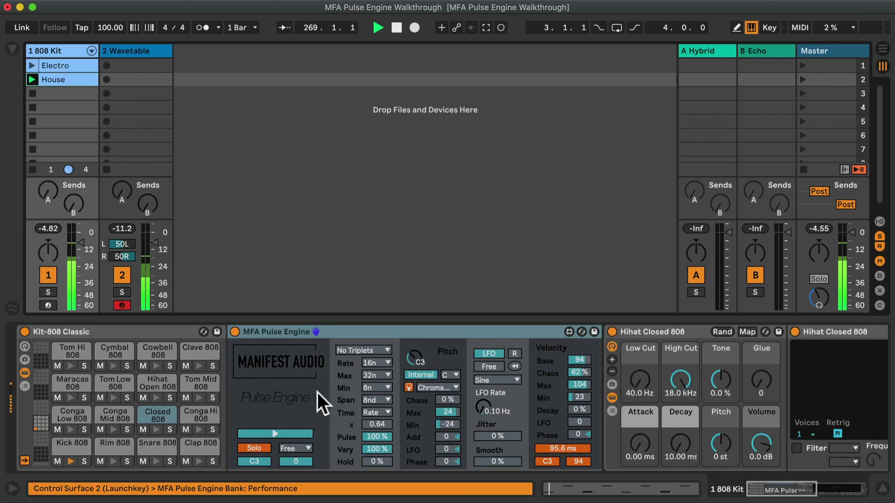
left_click(283, 434)
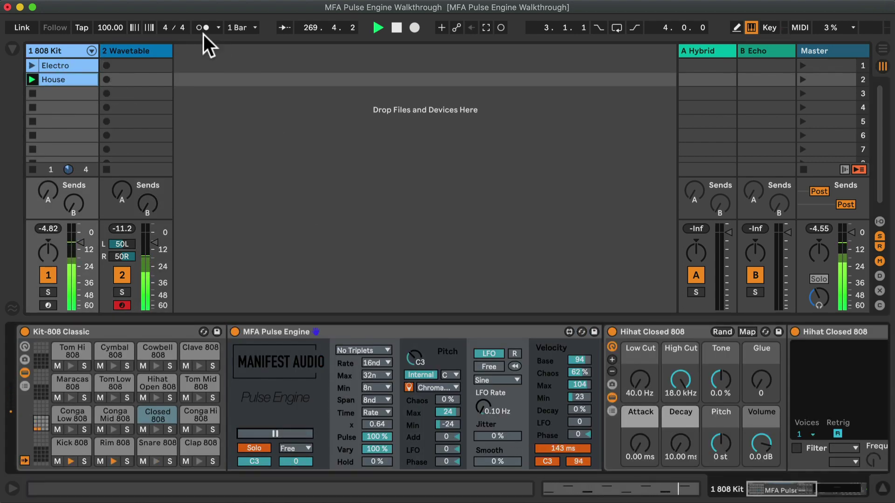
left_click(142, 49)
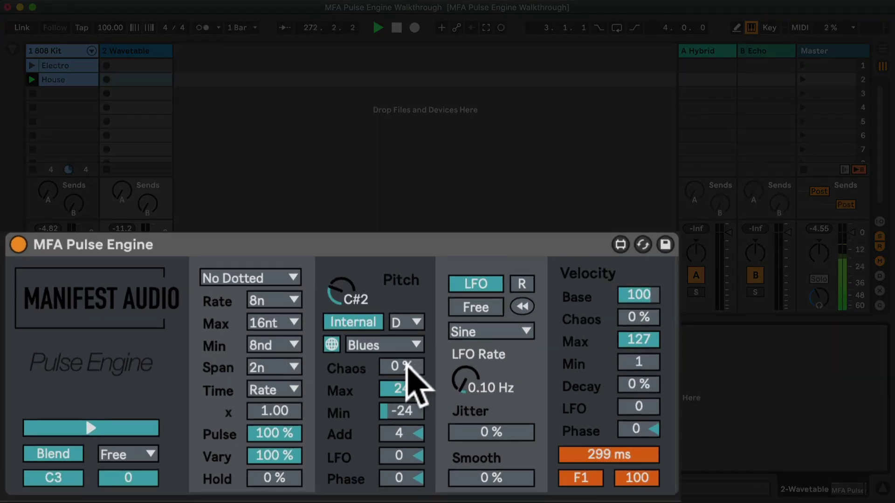
- Try Pitch Chaos at 23 % and Add at 3 while sweeping the base Pitch to G1
left_click_drag(410, 367, 410, 355)
left_click(399, 434)
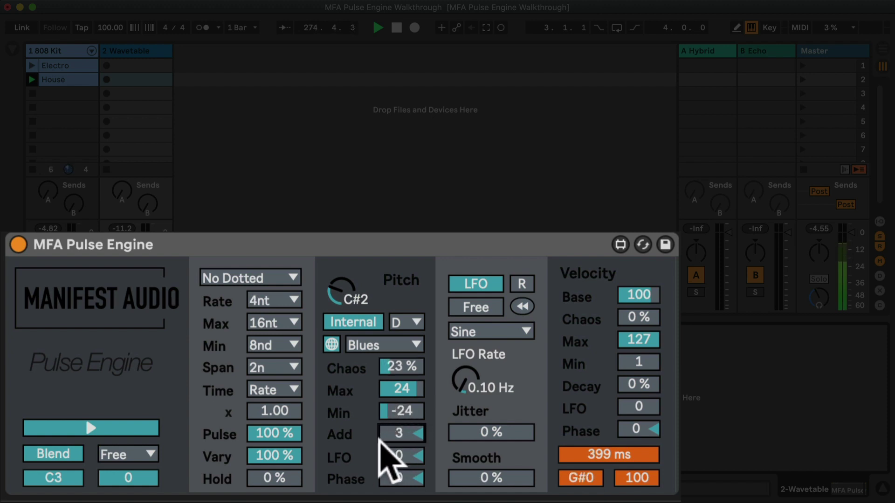
mouse_move(351, 284)
left_mouse_down()
mouse_move(351, 267)
mouse_move(351, 290)
mouse_move(351, 275)
left_mouse_up()
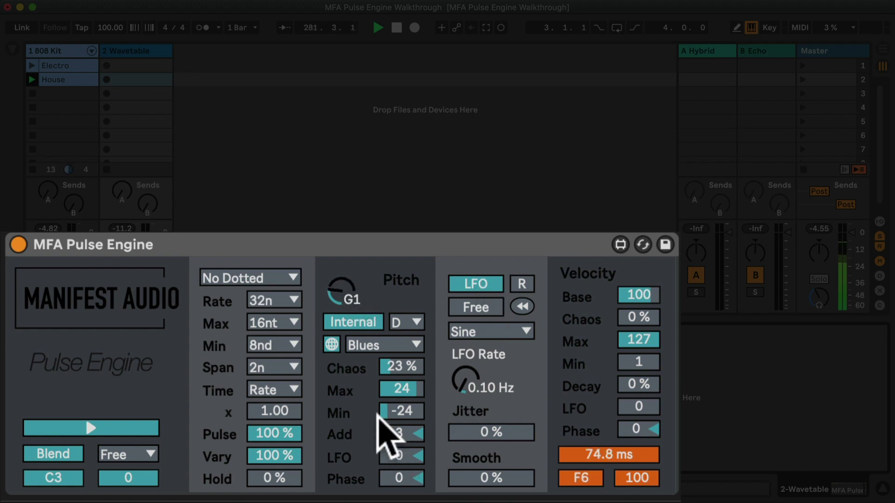
- Reset the Pitch Add to 0 and Chaos to 0 %, and set the base Pitch to C3
left_click_drag(397, 436, 399, 444)
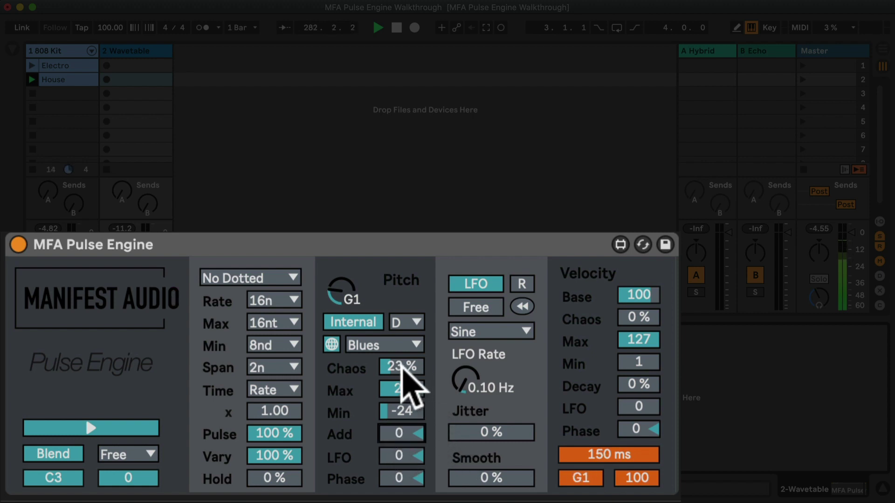
left_click_drag(400, 382, 404, 400)
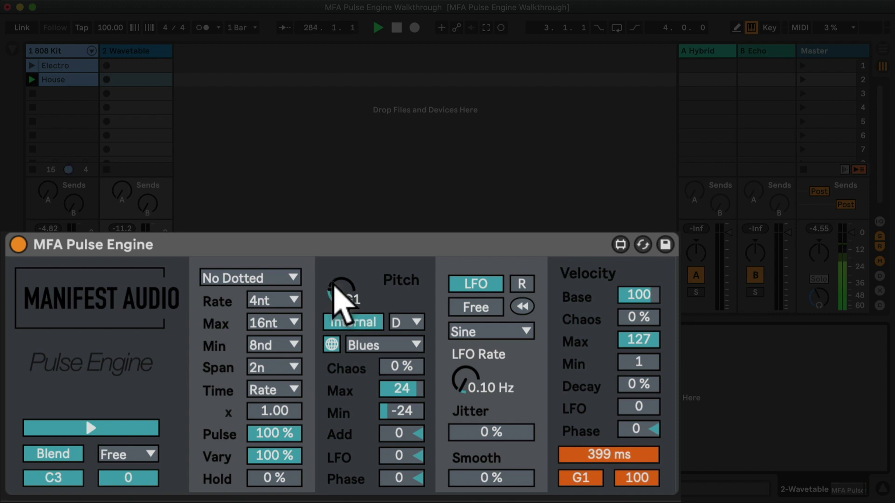
left_click_drag(336, 293, 336, 280)
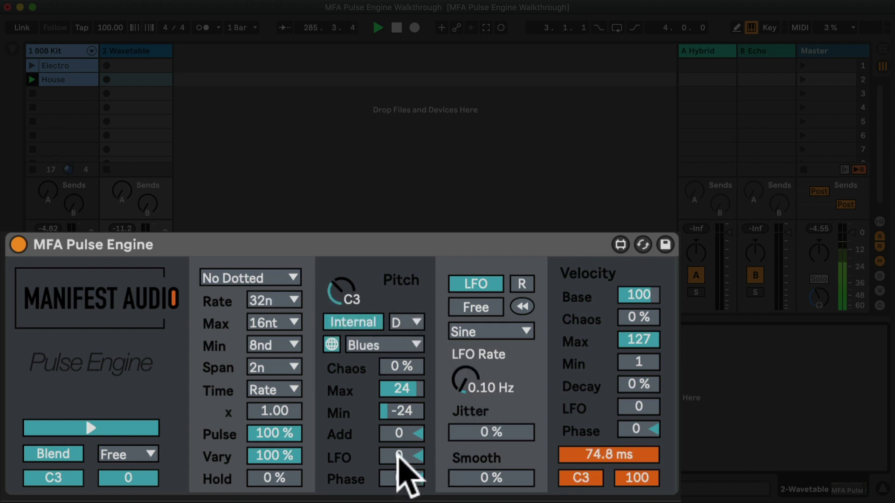
- Set the Pitch LFO amount to 24, raise the free LFO Rate, and switch the LFO to BPM sync at rate 4
left_click_drag(398, 454, 400, 450)
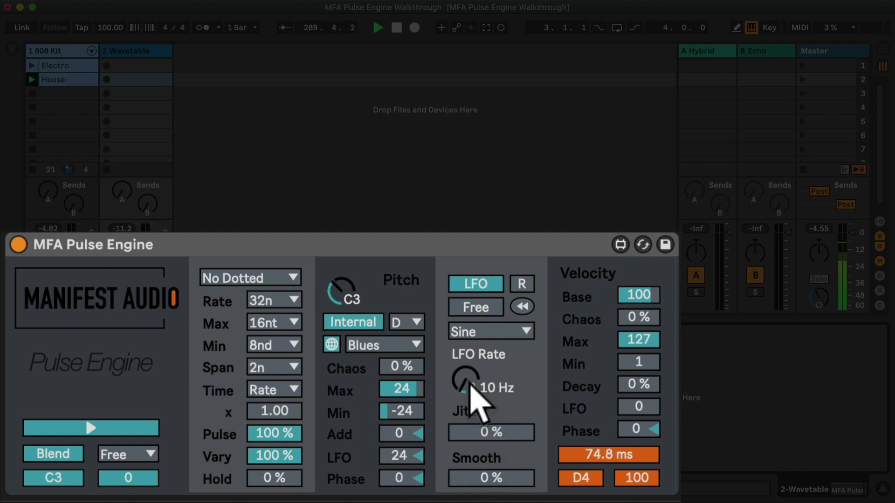
left_click_drag(470, 382, 470, 375)
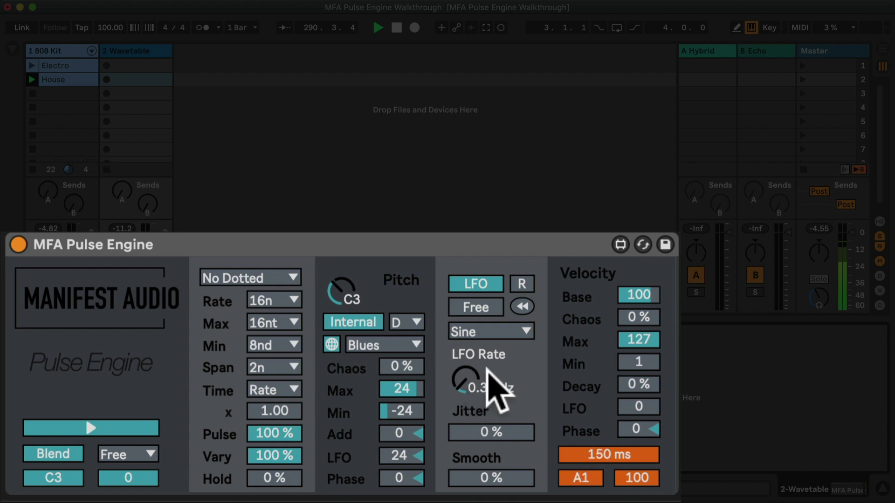
left_click(480, 308)
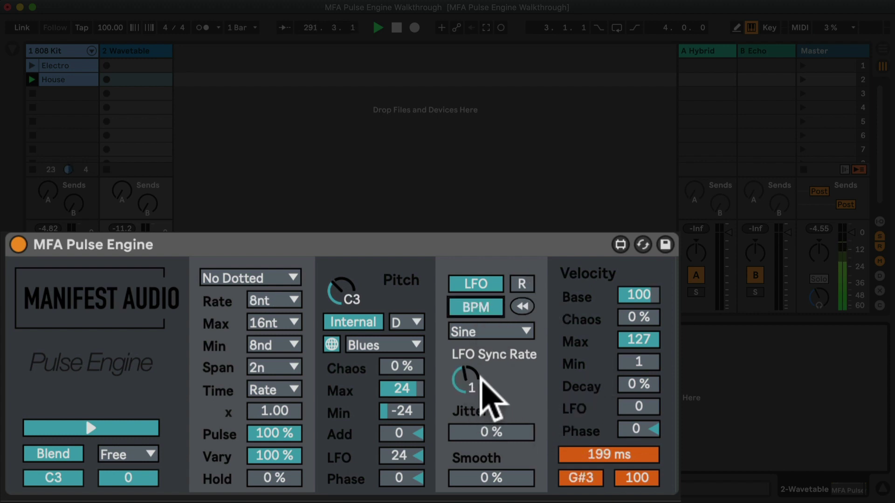
left_click_drag(467, 379, 466, 368)
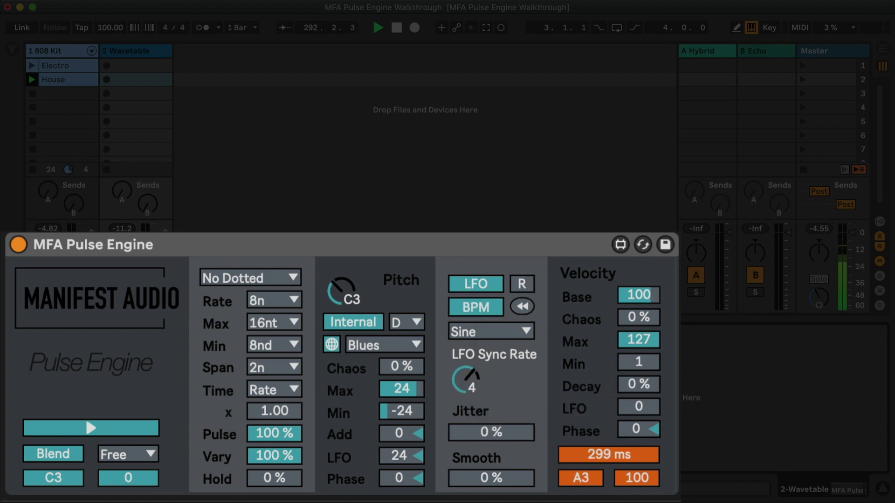
- Change the LFO waveform to Triangle and set its Jitter to 26 %
left_click(506, 332)
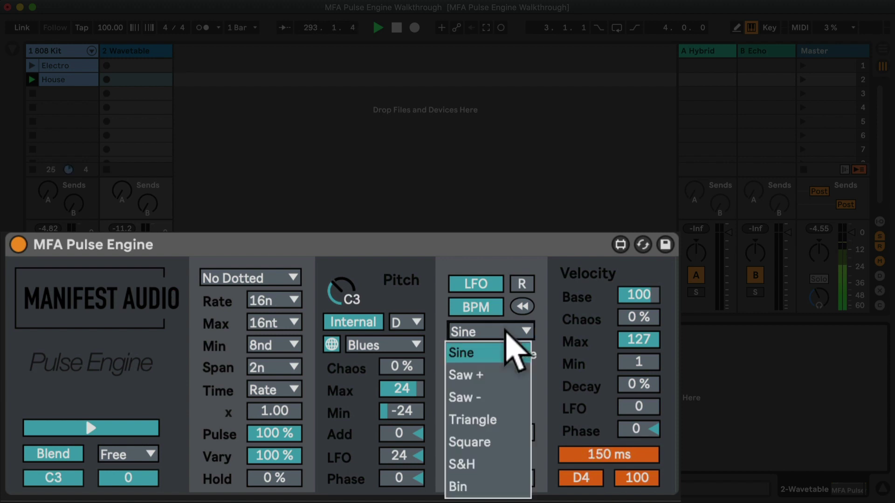
left_click(497, 421)
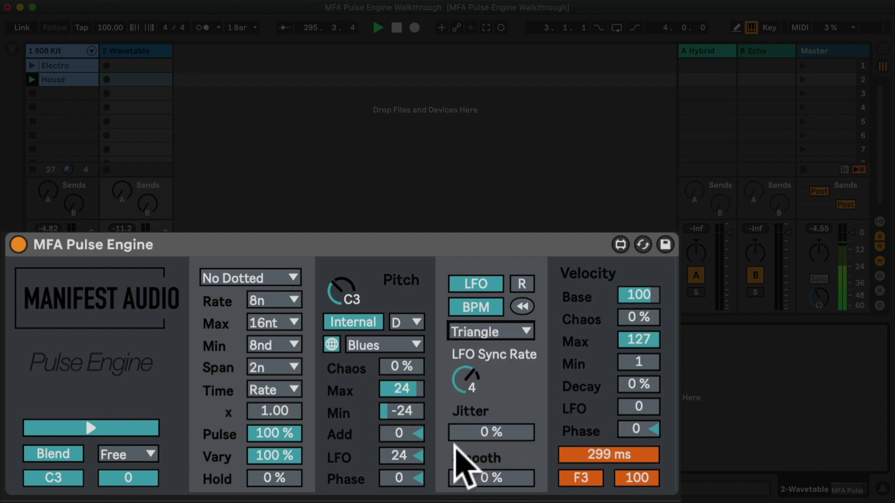
left_click_drag(479, 435, 479, 430)
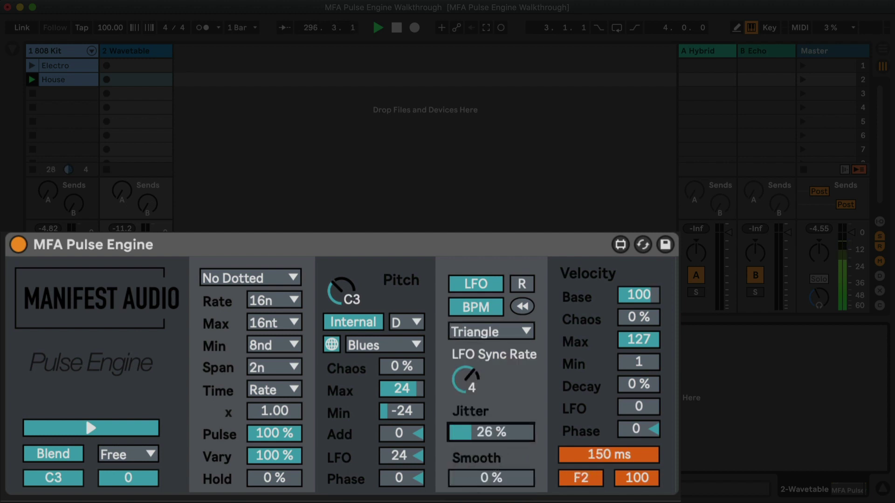
- Try the LFO Smooth at 24 % and Jitter at 13 %, and return both to 0 %
left_click_drag(463, 480, 463, 474)
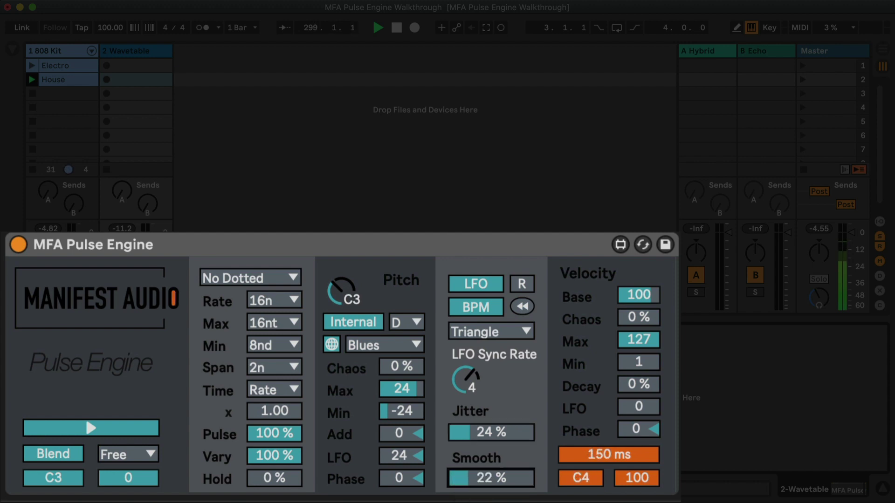
left_click_drag(479, 437, 480, 432)
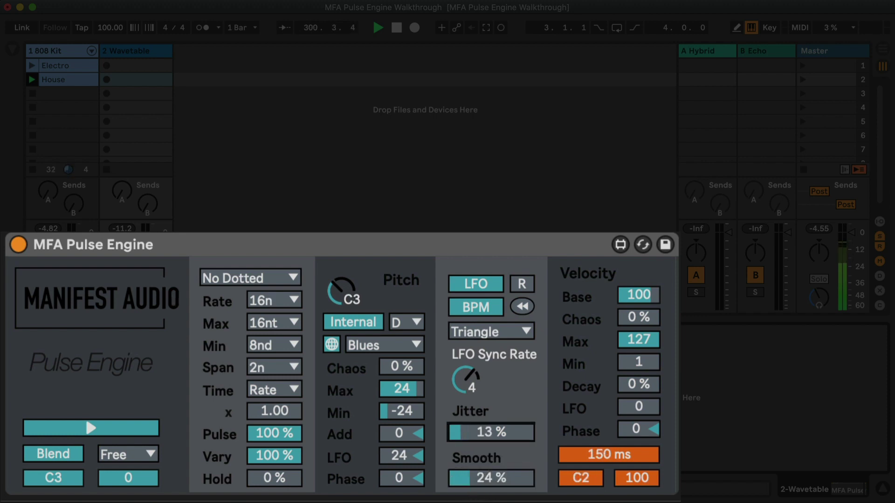
left_click_drag(486, 479, 485, 492)
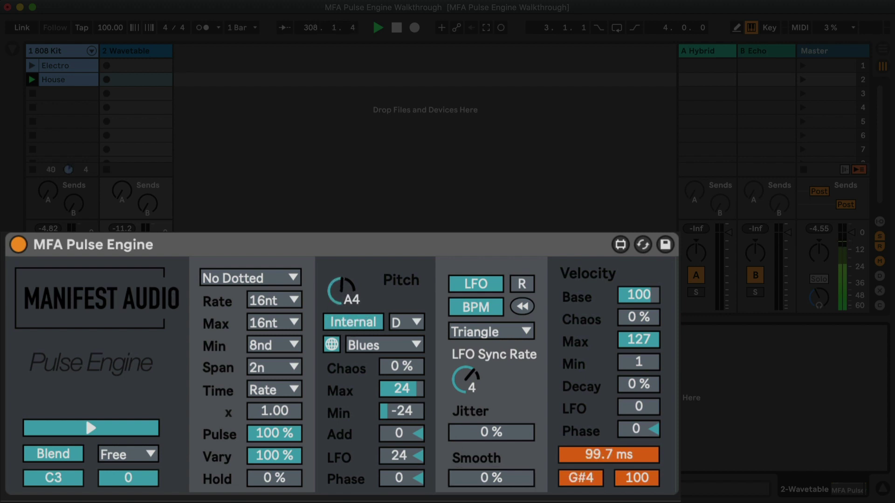
- Set Pitch Chaos to 23 % and Add to 2 while sweeping the base Pitch, ending at F#1
left_click_drag(337, 293, 337, 317)
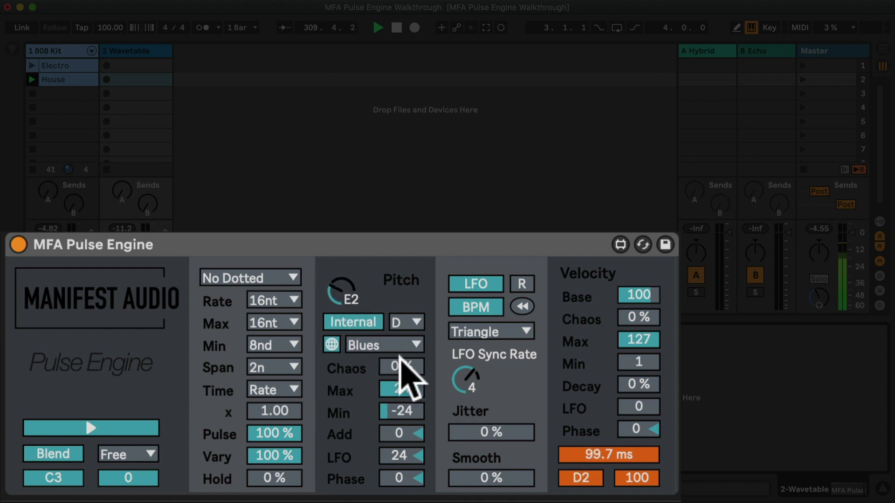
left_click_drag(398, 366, 397, 362)
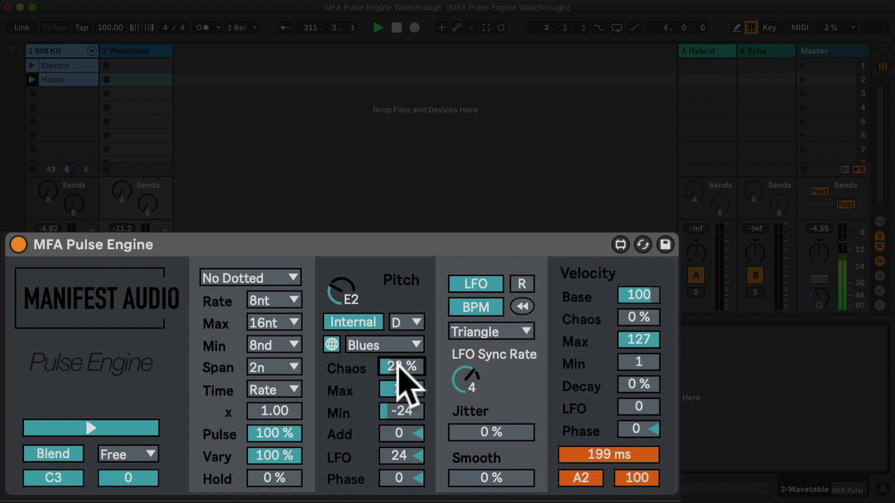
left_click_drag(335, 287, 335, 285)
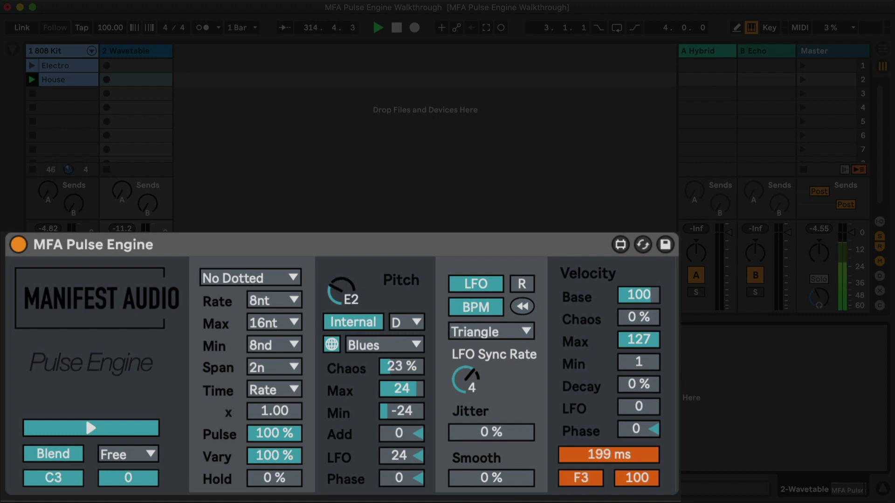
left_click_drag(335, 287, 335, 283)
left_click_drag(393, 429, 392, 428)
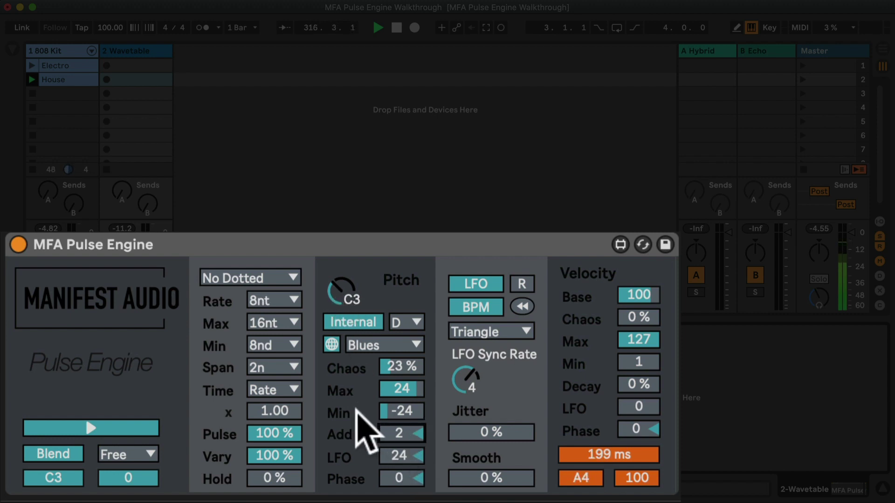
left_click_drag(344, 300, 343, 304)
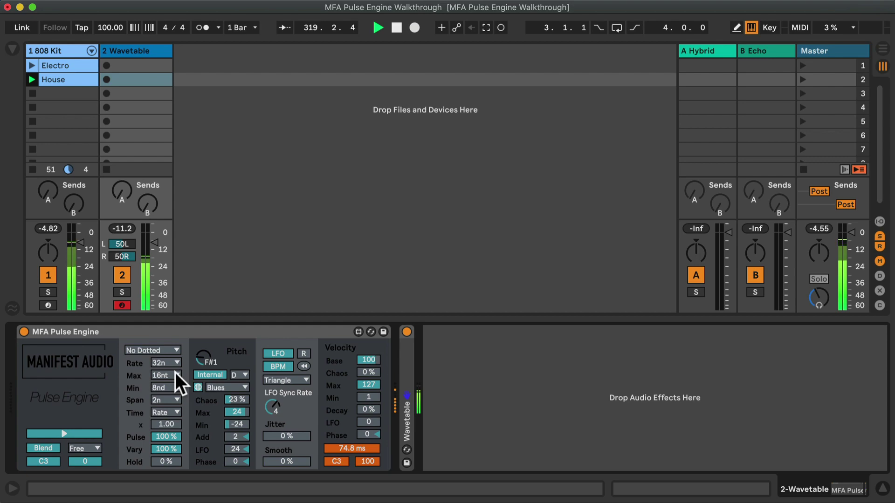
- Set the rate Max to 64n, Hold to 15 %, and the Pitch Add to 3
left_click(288, 317)
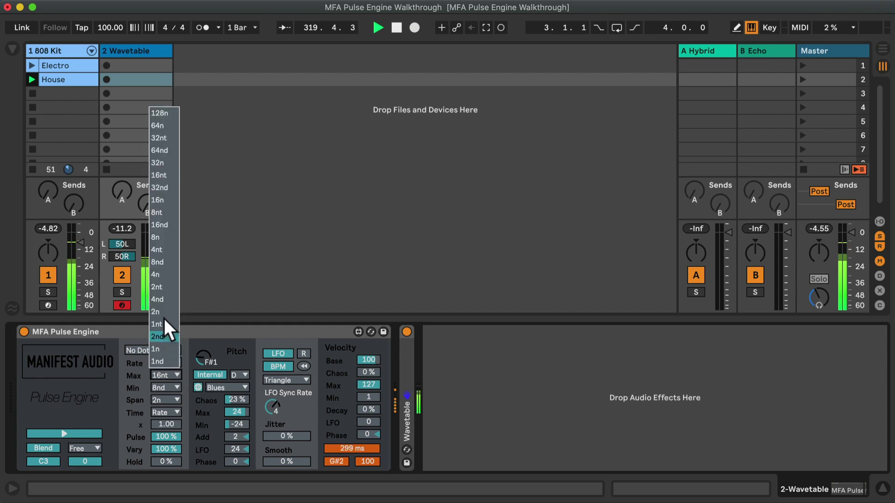
left_click(169, 127)
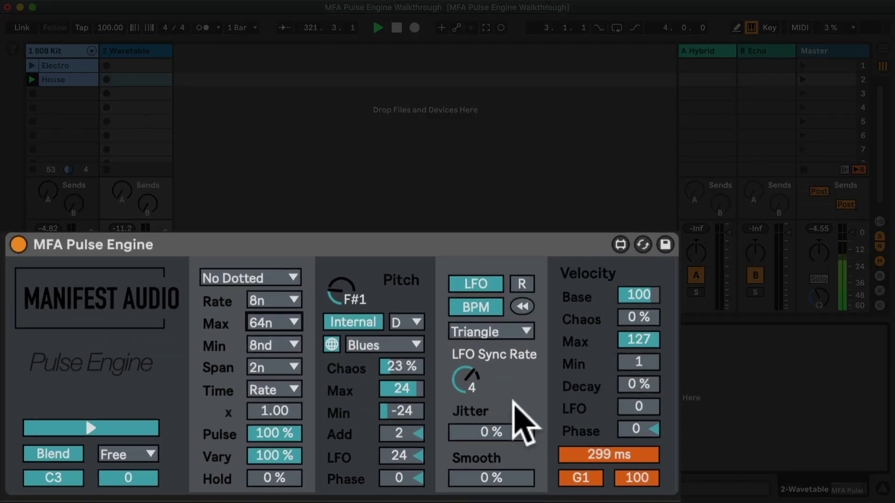
left_click_drag(280, 479, 280, 470)
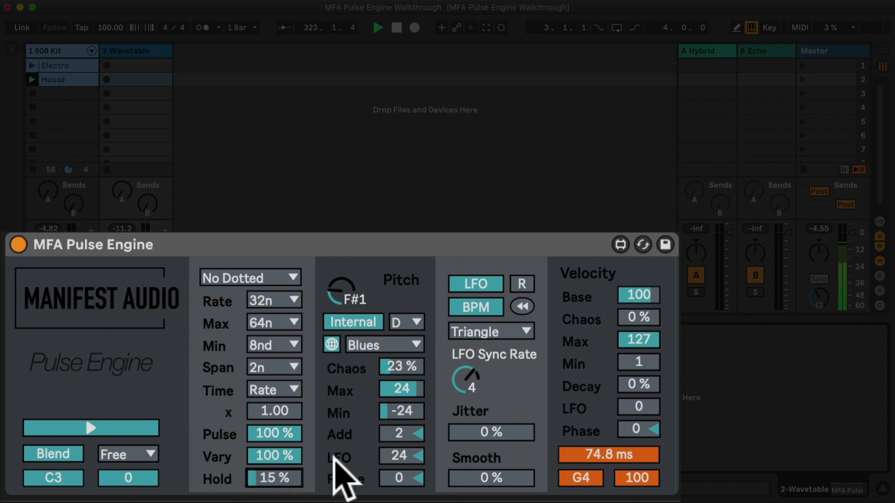
left_click(387, 434)
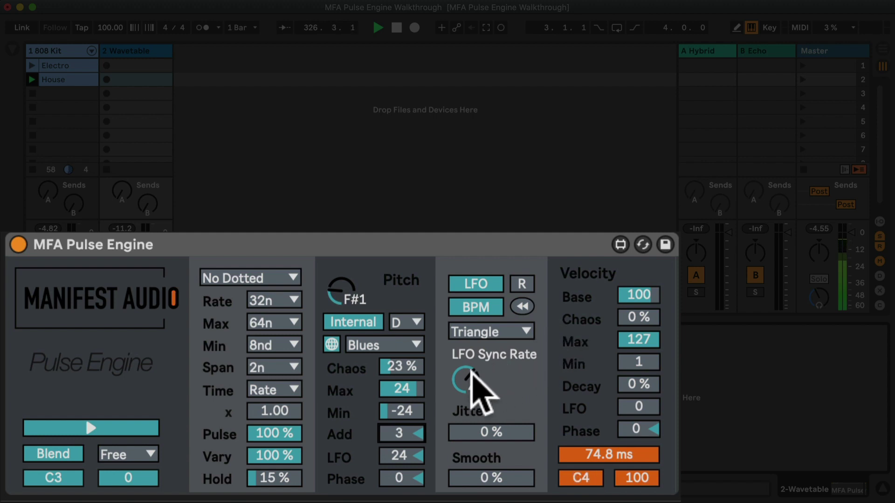
- Switch the LFO's R option on and back off, and trigger the LFO restart
left_click(526, 283)
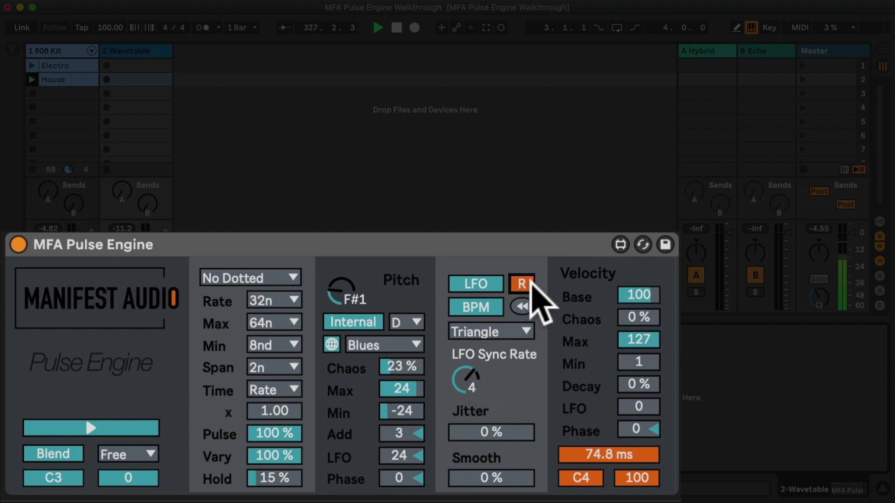
left_click(523, 289)
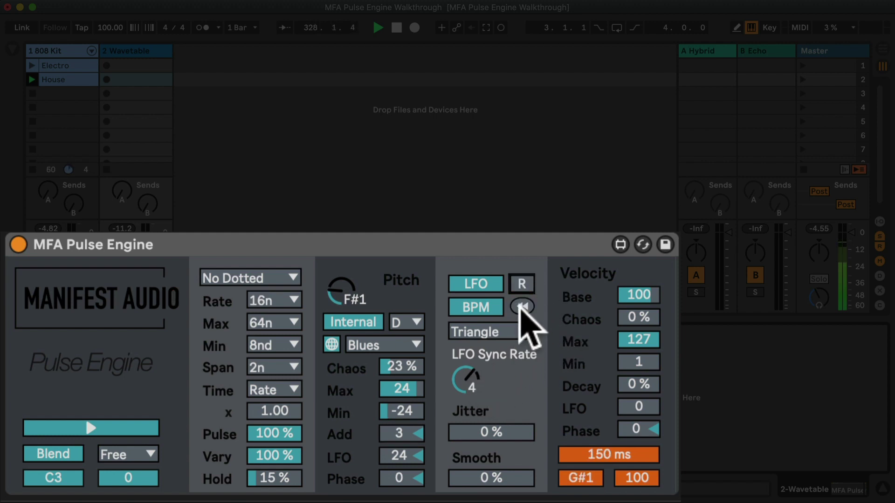
left_click(522, 306)
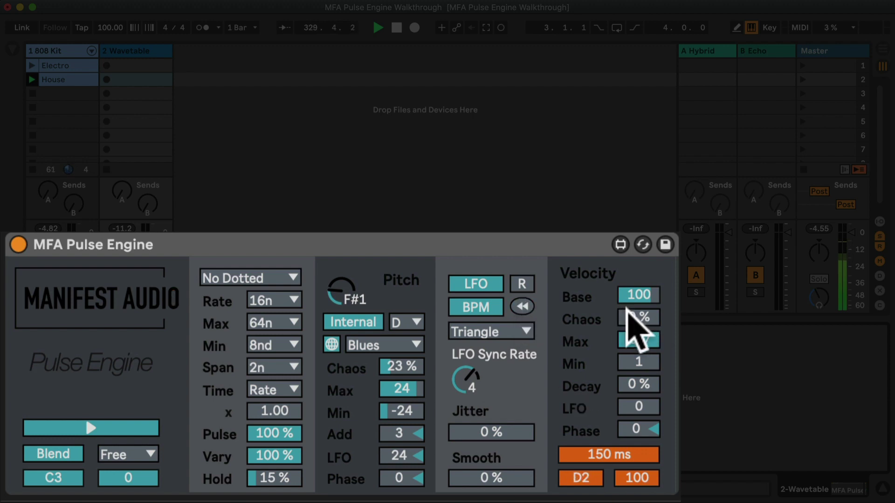
- Set the Velocity Chaos to 100 % and limit the velocity range to Min 43 and Max 113
left_click_drag(637, 313, 637, 302)
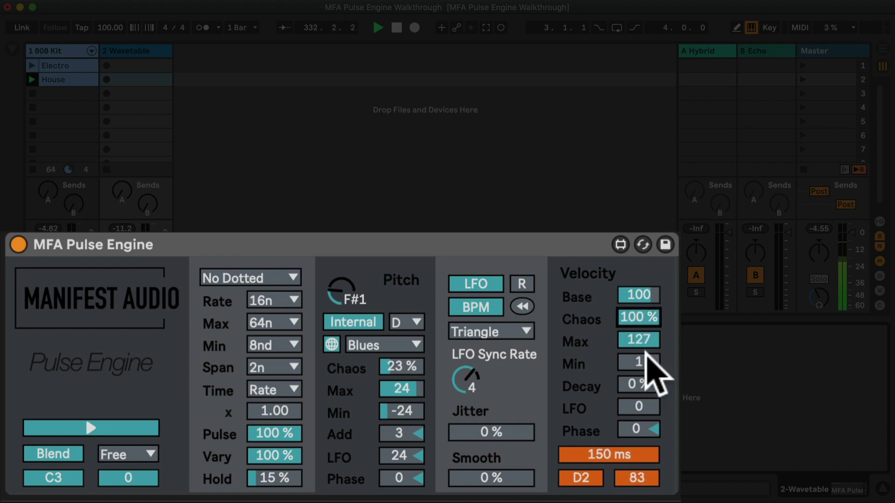
mouse_move(645, 362)
left_mouse_down()
mouse_move(645, 345)
mouse_move(643, 353)
left_mouse_up()
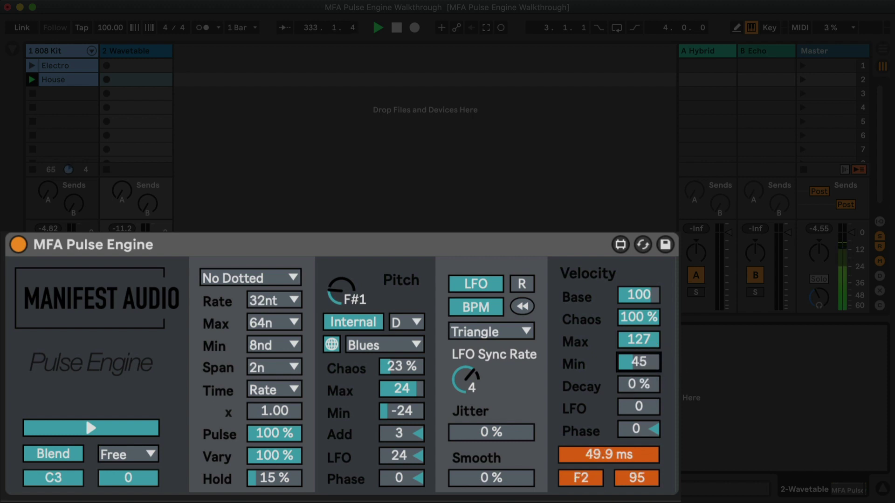
left_click(653, 340)
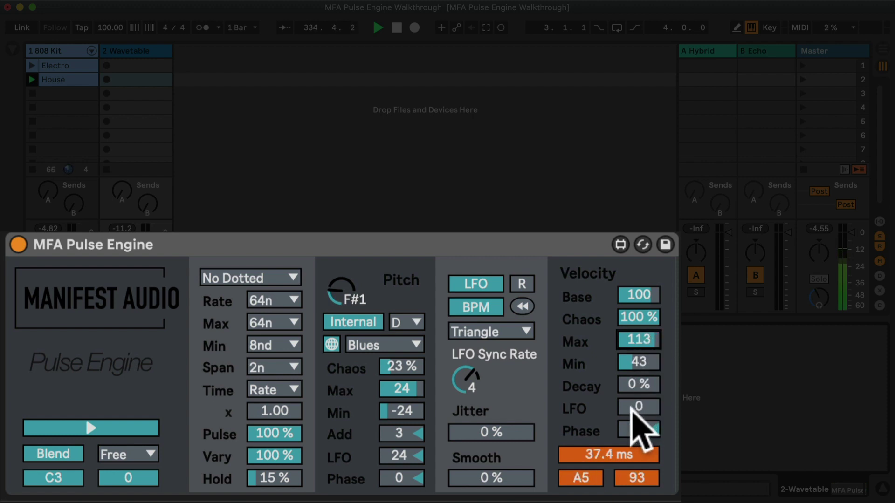
- Set the Velocity LFO amount to 25, its Phase to -13, and the Pitch LFO Phase to 7
left_click_drag(640, 405, 640, 390)
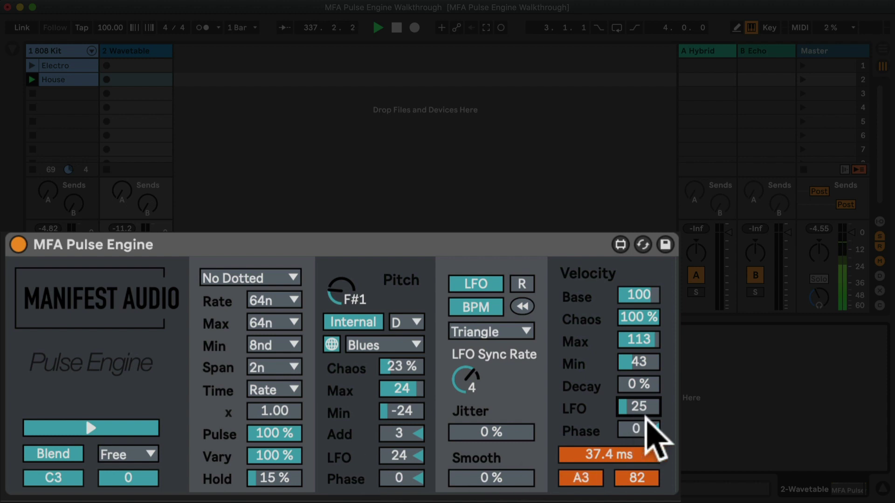
left_click_drag(637, 429, 637, 433)
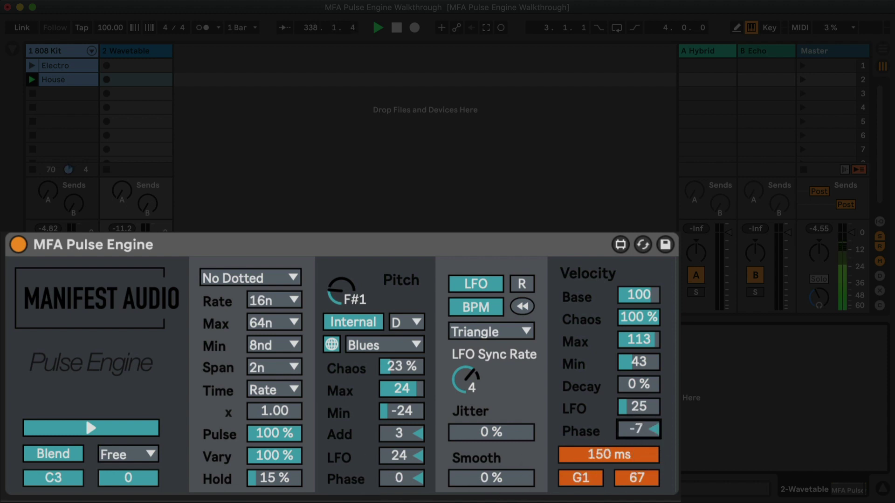
left_click_drag(399, 479, 399, 474)
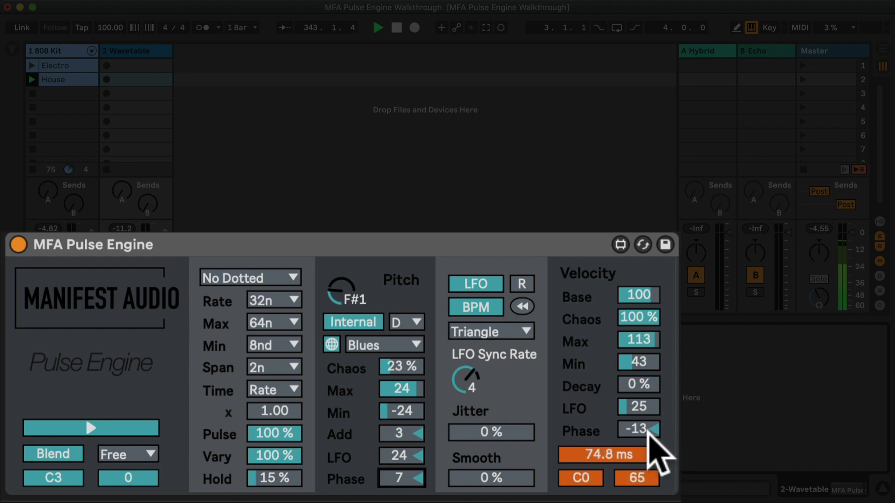
- Reset the Velocity LFO to 0 and the Velocity Chaos to 0 %
left_click(635, 405)
key("Delete")
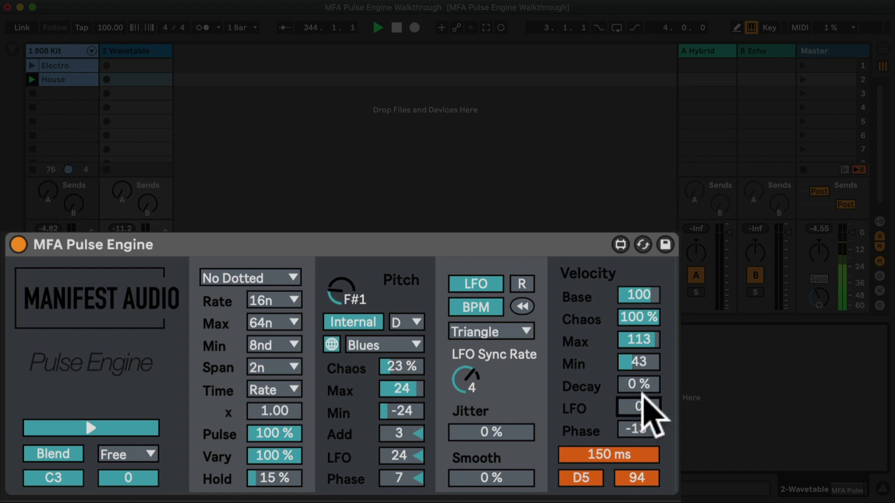
left_click(647, 317)
key("Delete")
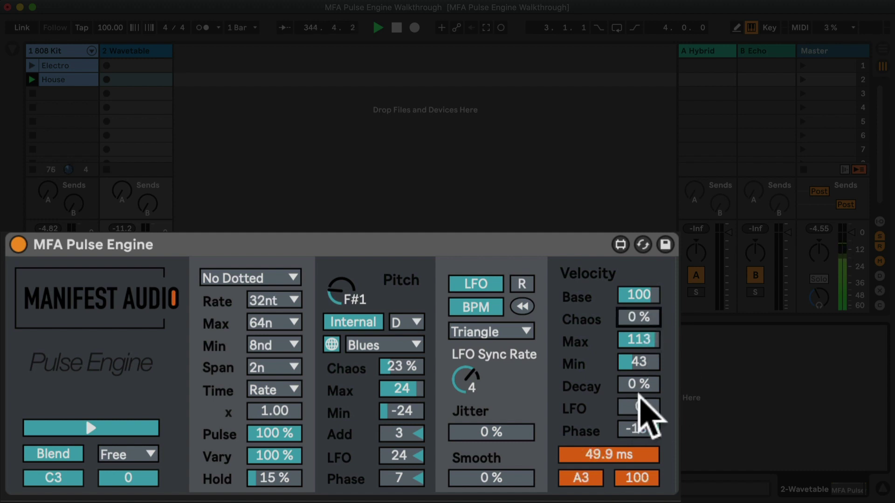
- Set the Velocity Decay to 42 % and the Span to 4n
left_click(625, 388)
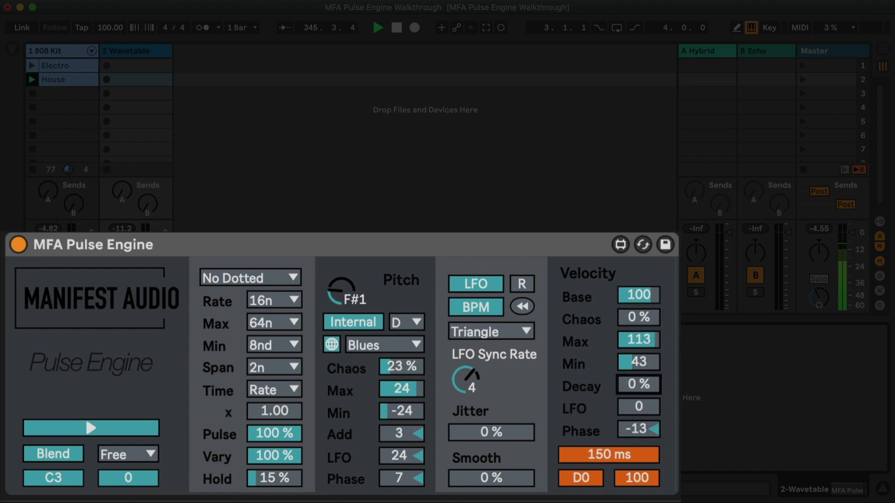
left_click_drag(626, 386, 626, 380)
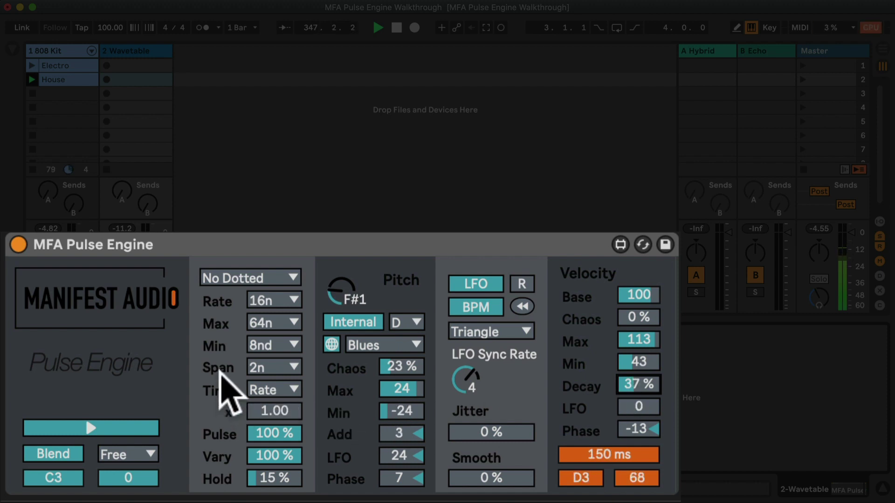
left_click(289, 369)
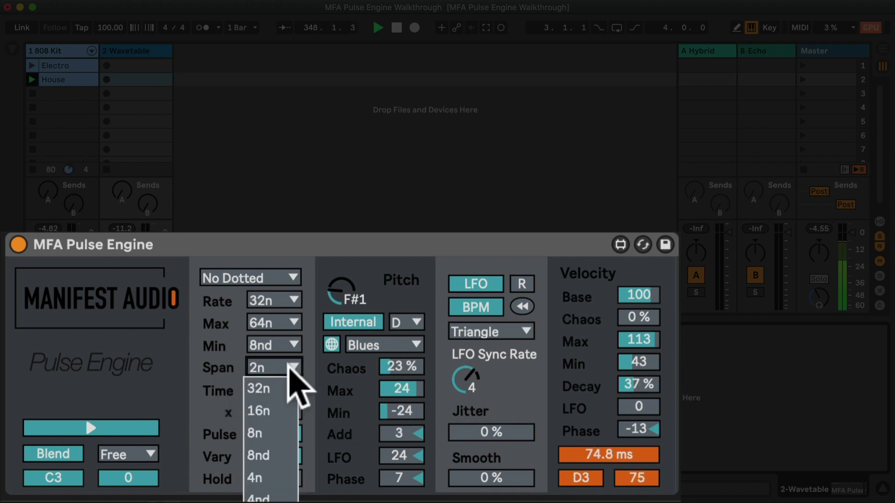
left_click(262, 479)
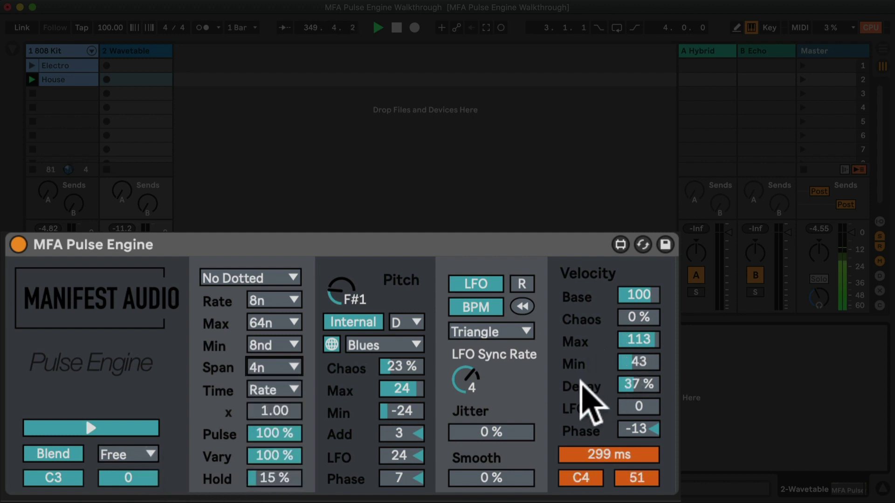
left_click(630, 383)
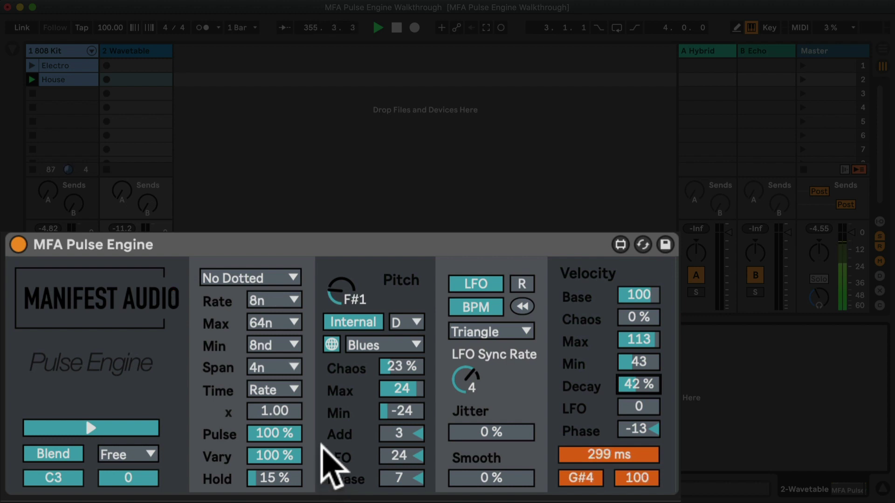
- Raise the base Pitch to D#3 and switch the pitch source from Internal to Receive
left_click_drag(341, 287, 341, 275)
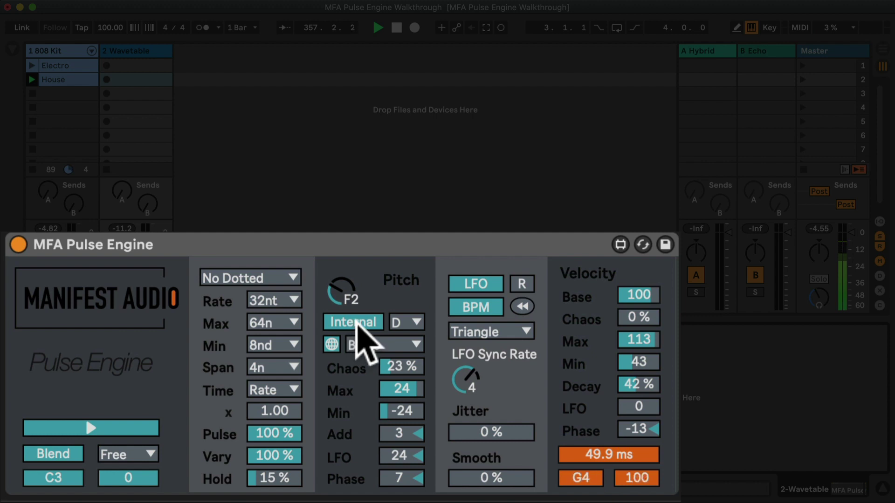
left_click_drag(347, 285, 347, 275)
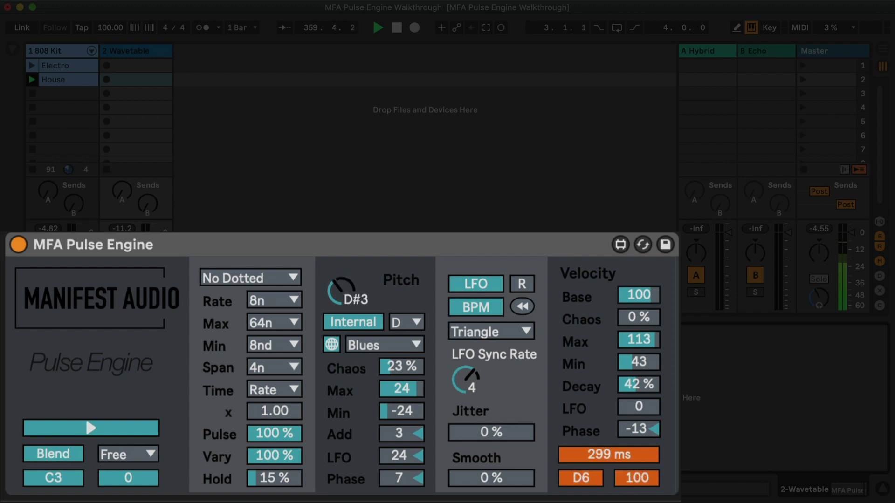
left_click(359, 322)
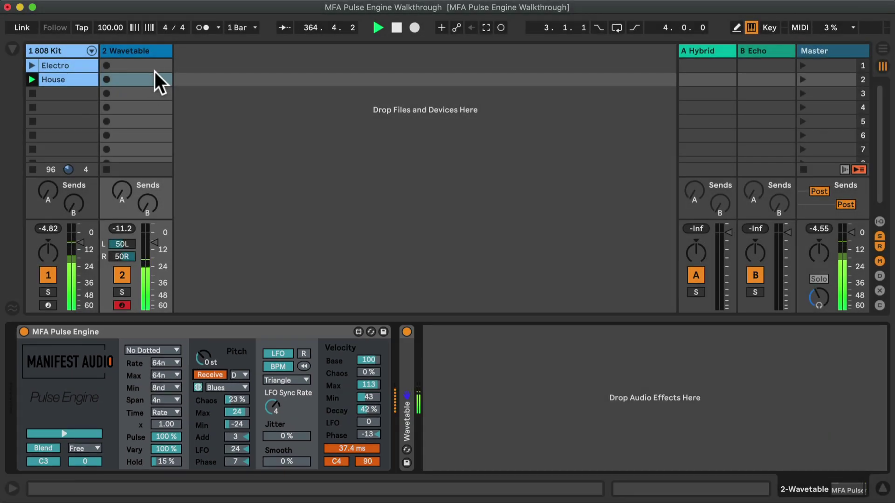
- Create an empty MIDI clip in the Wavetable track's first slot and duplicate its loop to a length of two bars
double_click(153, 66)
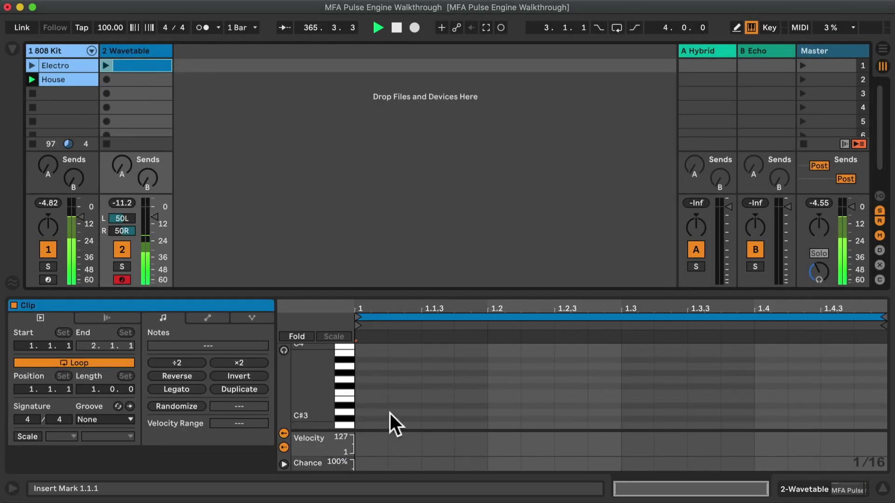
left_click(444, 316)
key("super+2")
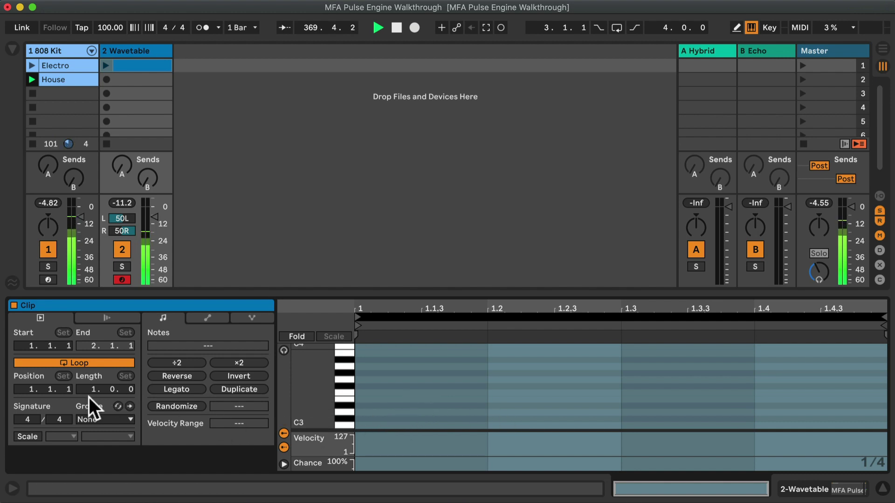
left_click(239, 389)
- Draw four consecutive half notes in the clip: D3, A3, F3 and G3, filling both bars
key("b")
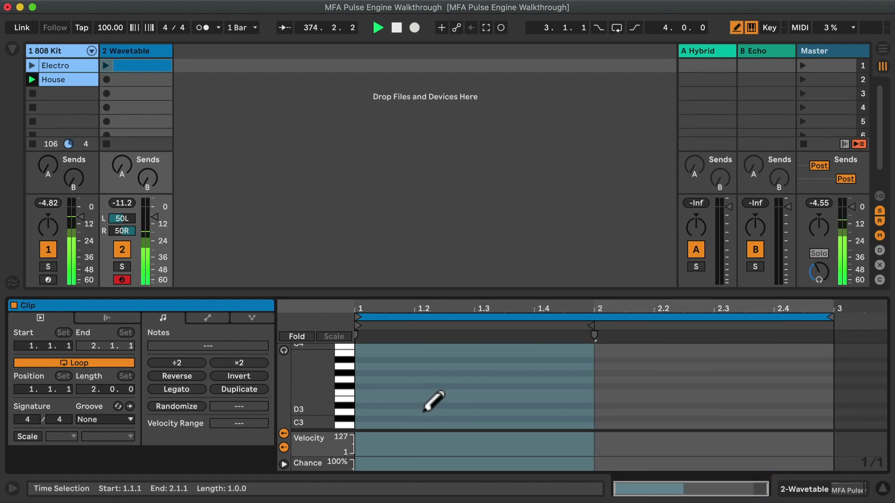
left_click(423, 411)
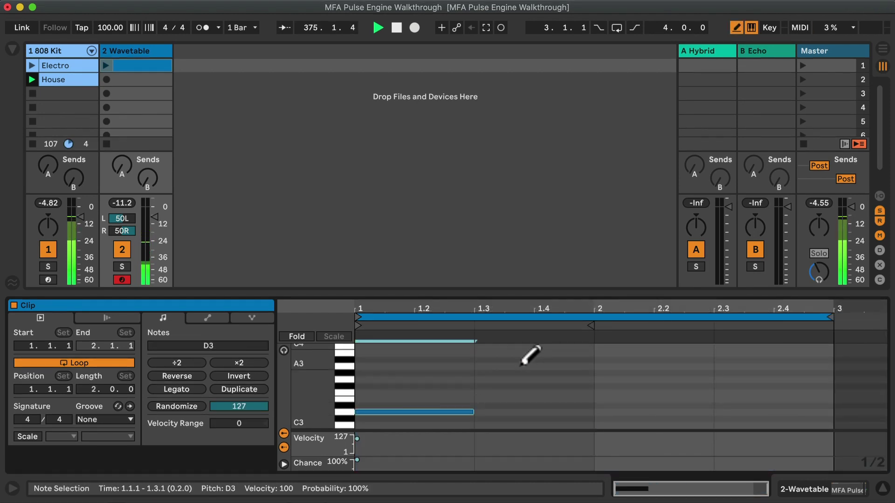
left_click(520, 366)
left_click(678, 393)
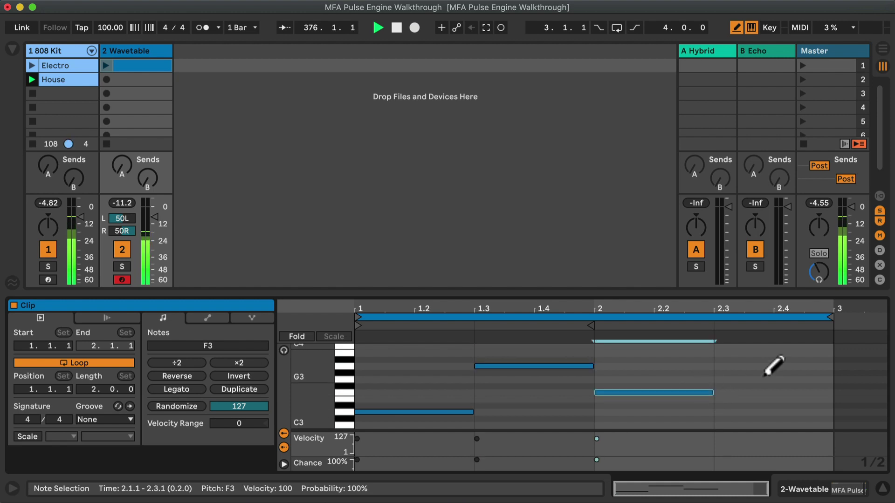
left_click(758, 378)
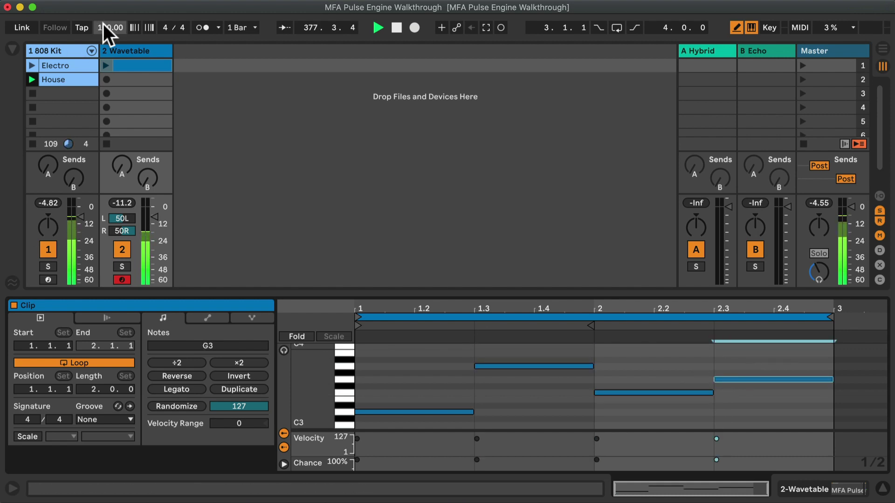
- Launch the Wavetable track's clip and unfold the Wavetable instrument in the track's device chain
left_click(142, 46)
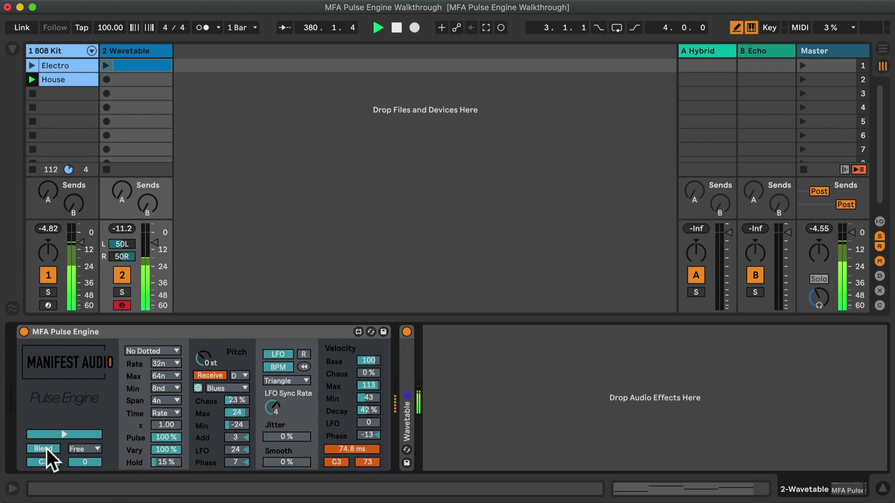
left_click(106, 64)
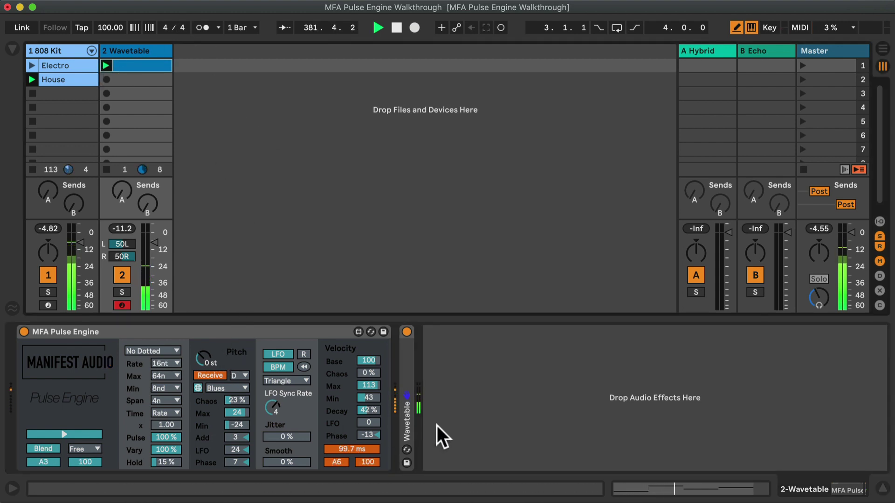
double_click(408, 416)
scroll(620, 407, "right", 5)
scroll(618, 407, "left", 8)
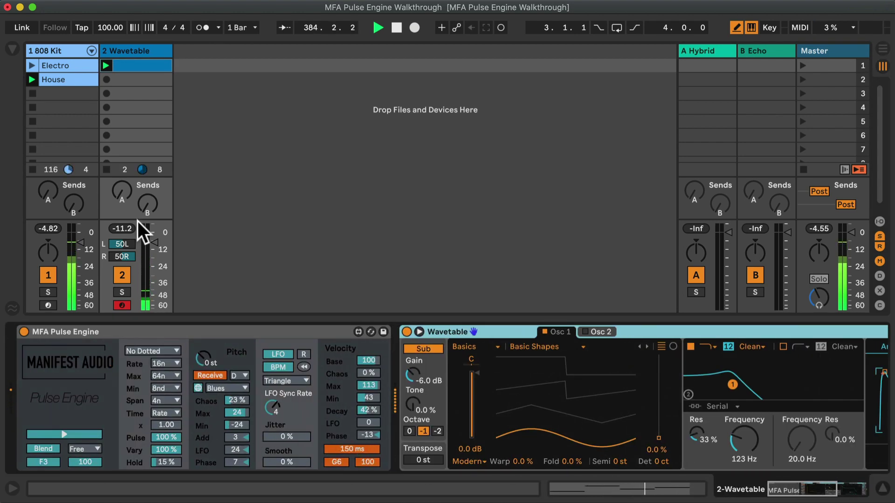
- Set the Pulse Engine's Hold to 0 % and switch Blend to Solo
left_click_drag(153, 460, 153, 482)
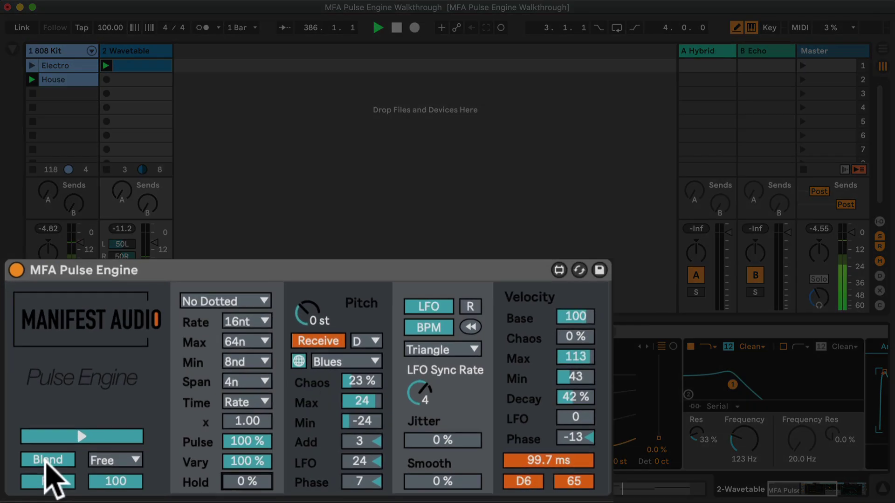
left_click(43, 447)
- Remove the Pulse Engine's pitch modulation by setting pitch Chaos to 0 %, turning off the LFO and resetting Add to 0
left_click_drag(400, 361, 459, 423)
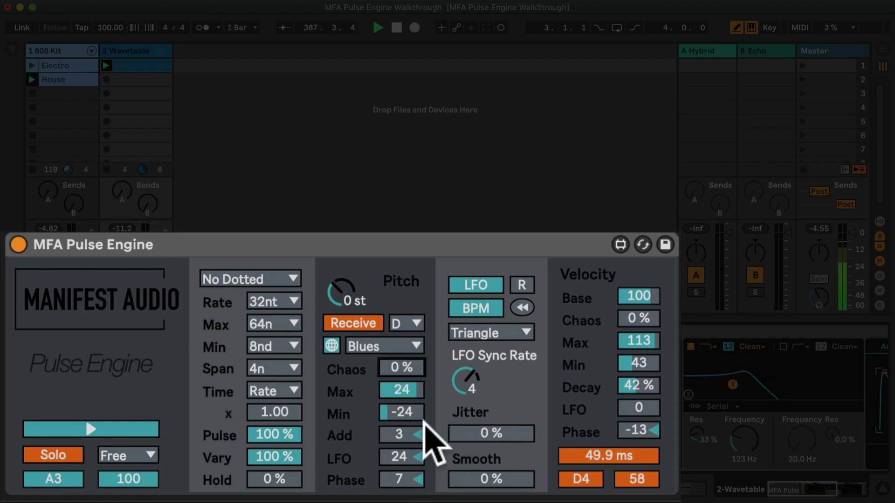
left_click(483, 284)
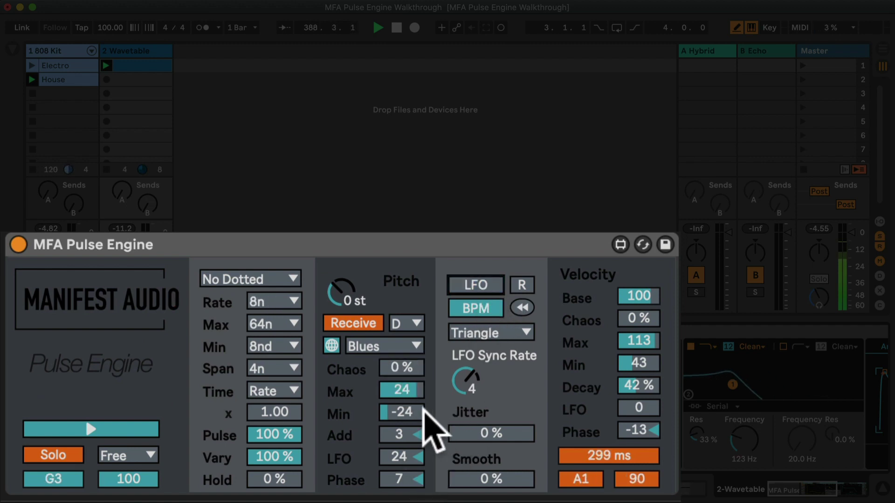
double_click(398, 430)
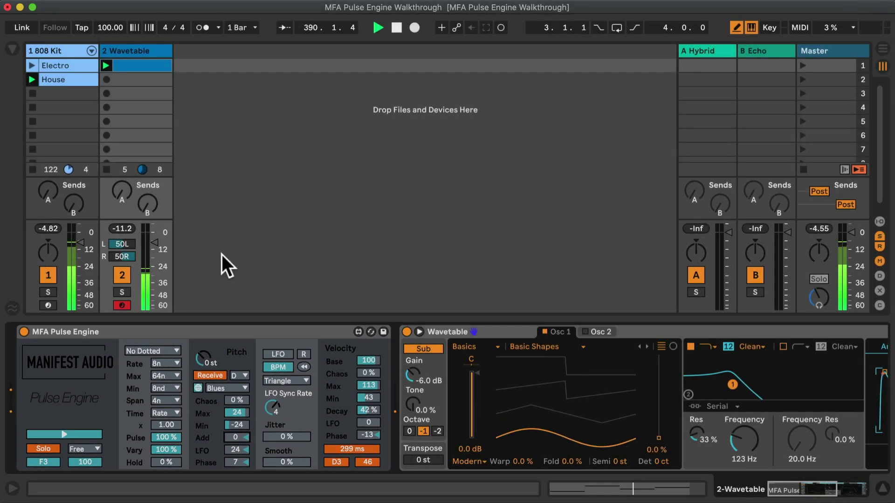
- Raise the last note of the Wavetable clip to C4 and fold the piano roll to the used pitches
left_click(155, 63)
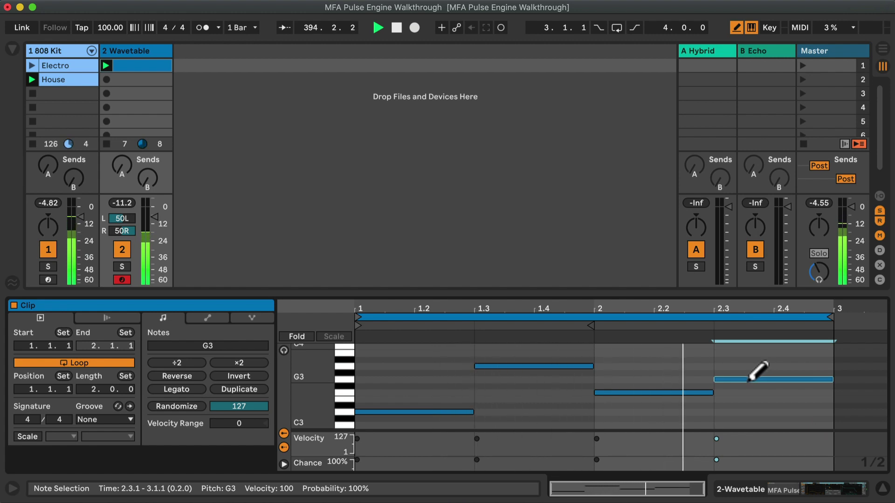
key("b")
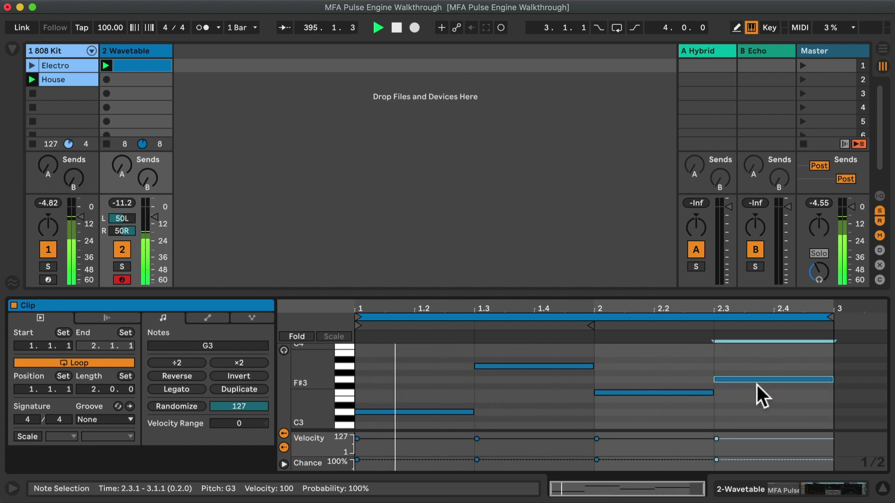
key("Up")
key("Up")
key("Up")
key("Up")
key("Up")
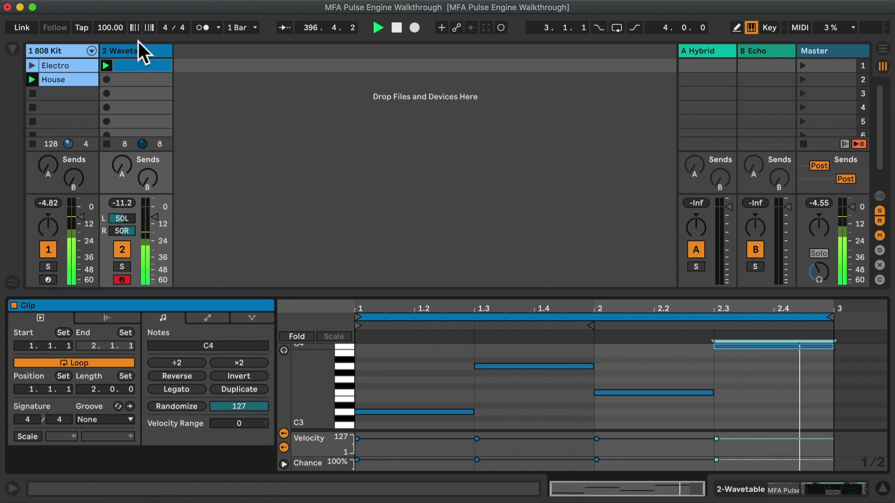
left_click(284, 337)
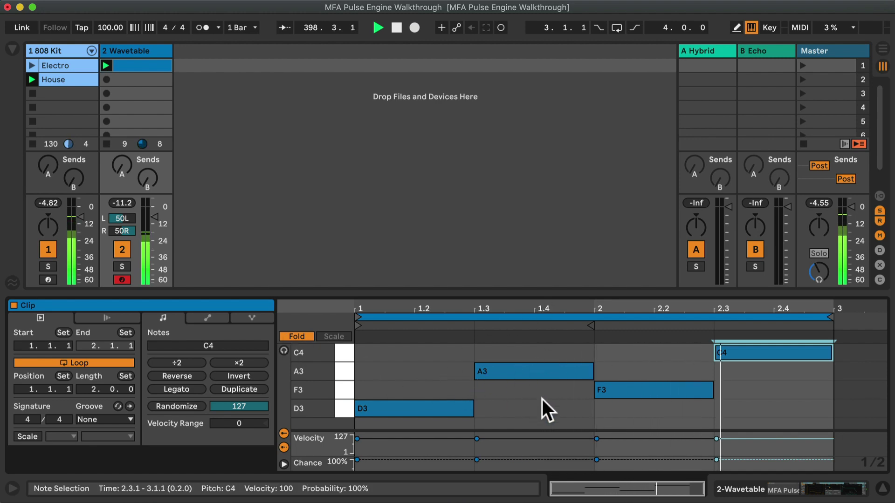
- Transpose the received pitch by -12 st, turn on the LFO, and set the pitch LFO to 4, Add to 3 and Chaos to 23 %
left_click(150, 54)
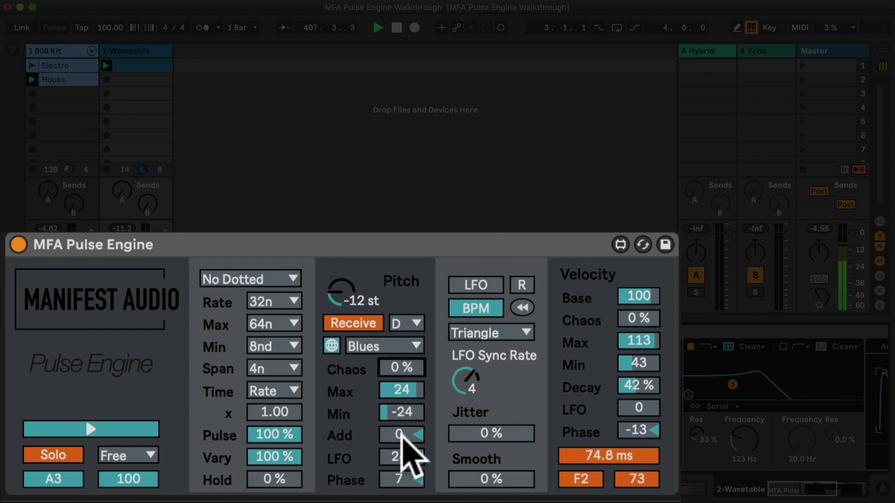
left_click(484, 284)
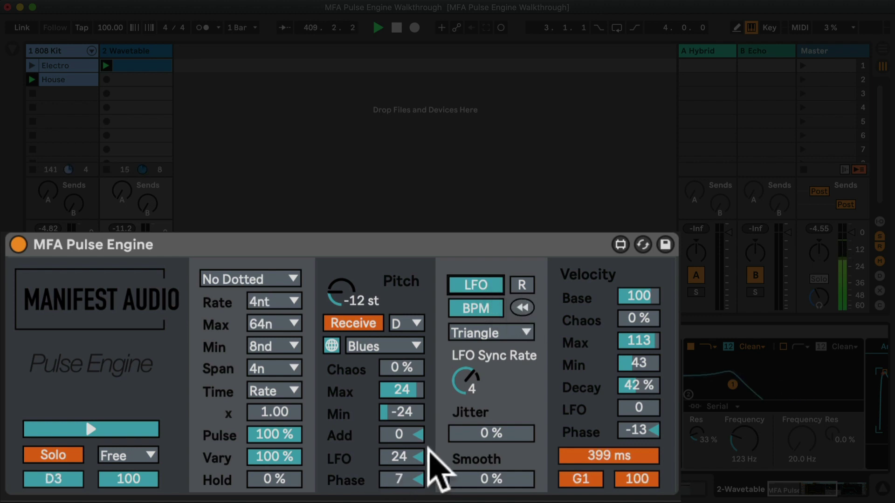
left_click_drag(400, 457, 398, 428)
left_click_drag(403, 368, 403, 361)
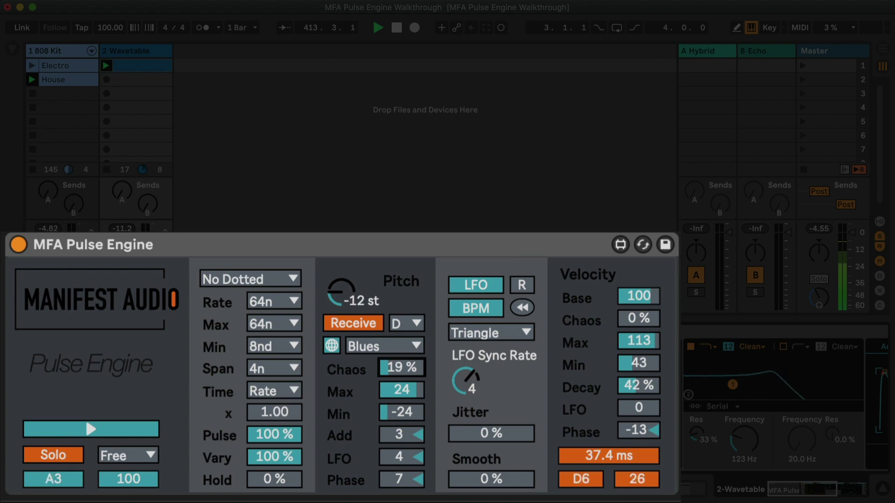
left_click_drag(403, 362, 401, 360)
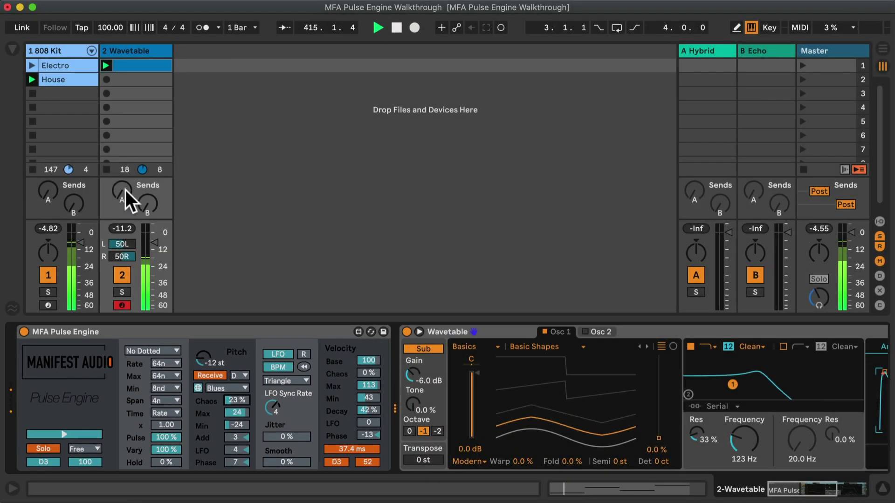
- Raise the Wavetable track's Send A to feed the Hybrid return
left_click_drag(120, 191, 121, 178)
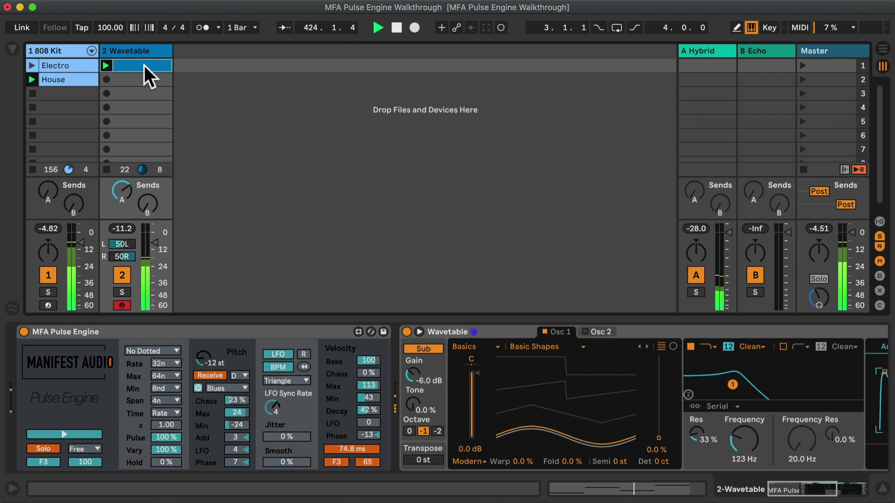
- Duplicate the Wavetable clip into the second slot and shorten all its notes to quarter notes
key("super+d")
double_click(137, 79)
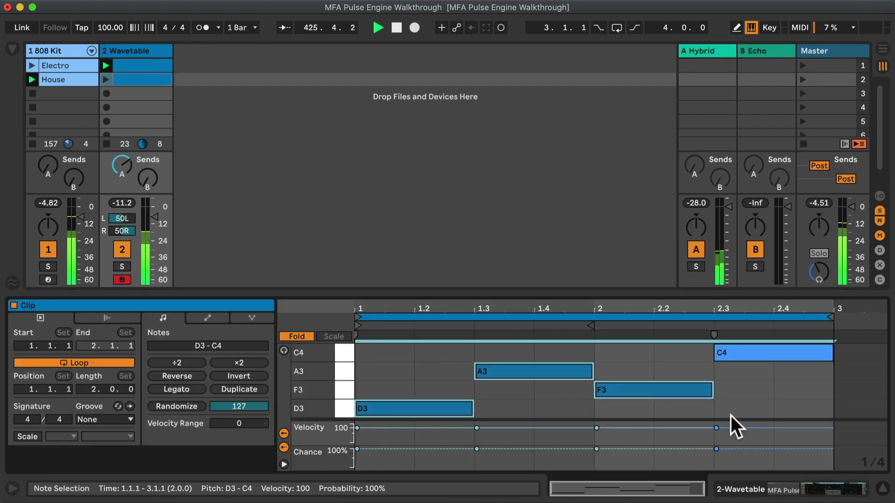
key("super+1")
left_click_drag(708, 389, 649, 390)
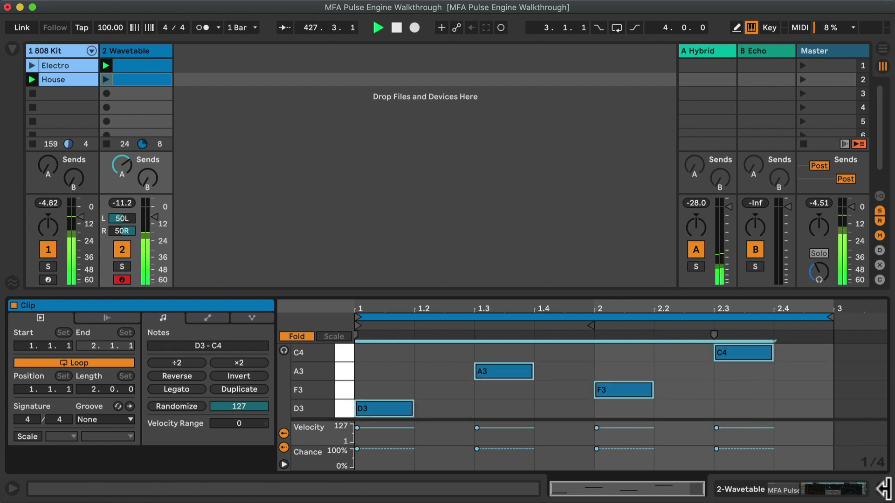
- Set the Pulse Engine's running mode to Gate
left_click(122, 45)
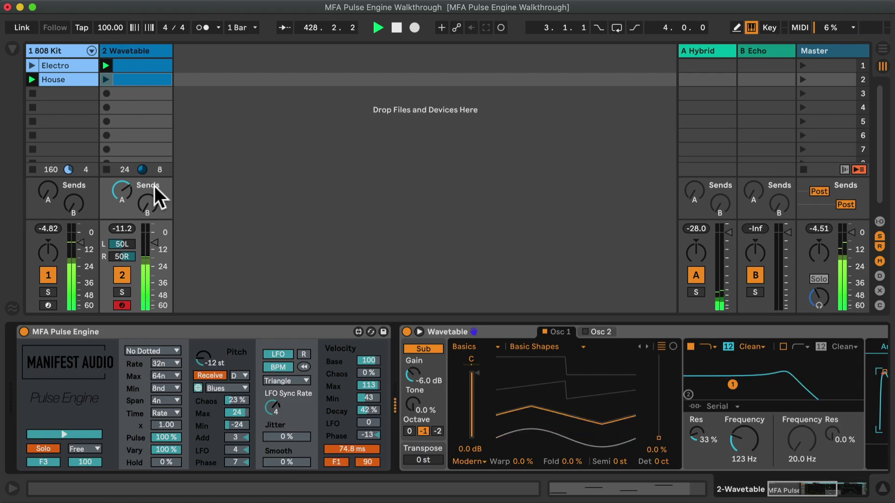
left_click(80, 448)
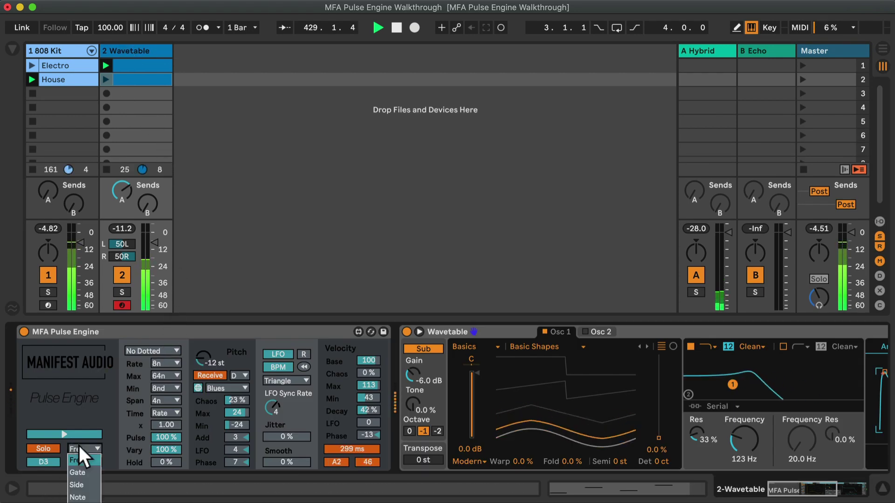
left_click(86, 474)
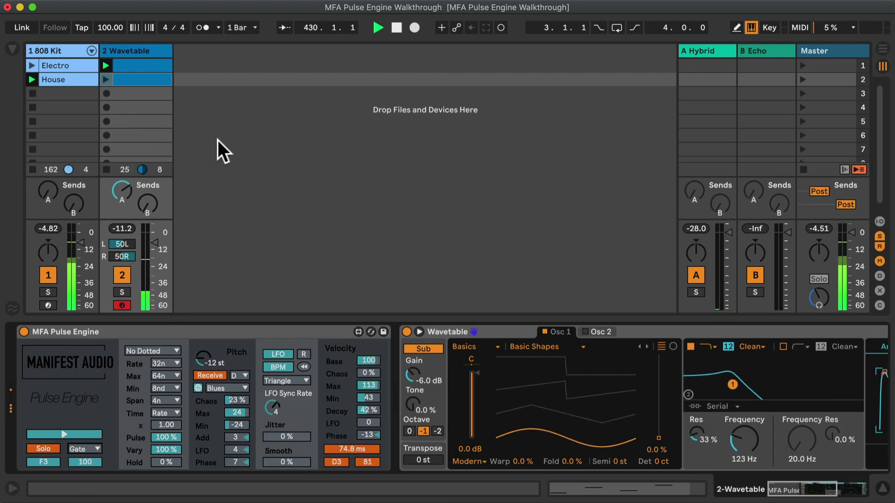
- Show the first Wavetable clip's notes and launch the duplicate clip in the second slot
left_click(133, 64)
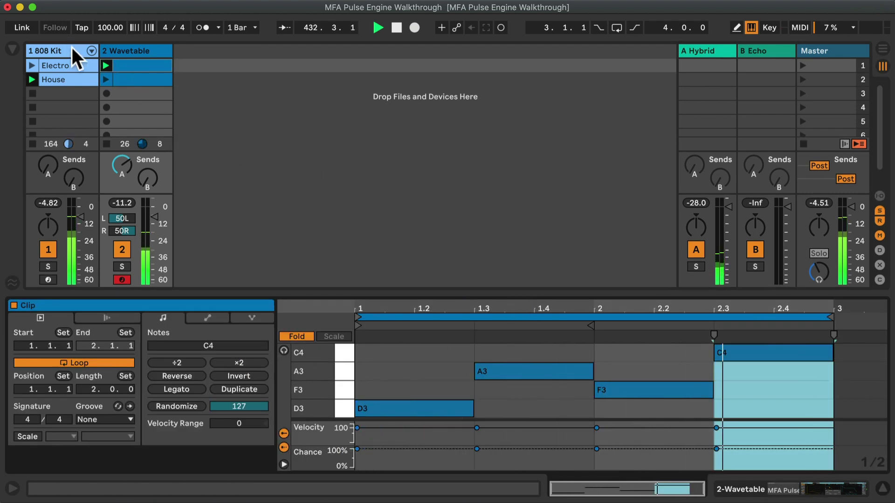
left_click(104, 78)
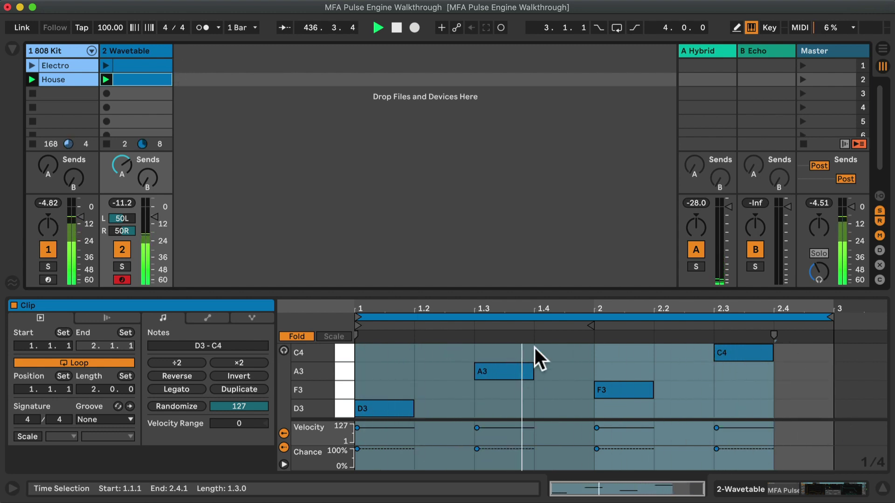
- Switch the pitch source to Internal, lower the base Pitch to C#2, and return the source to Receive
left_click(132, 48)
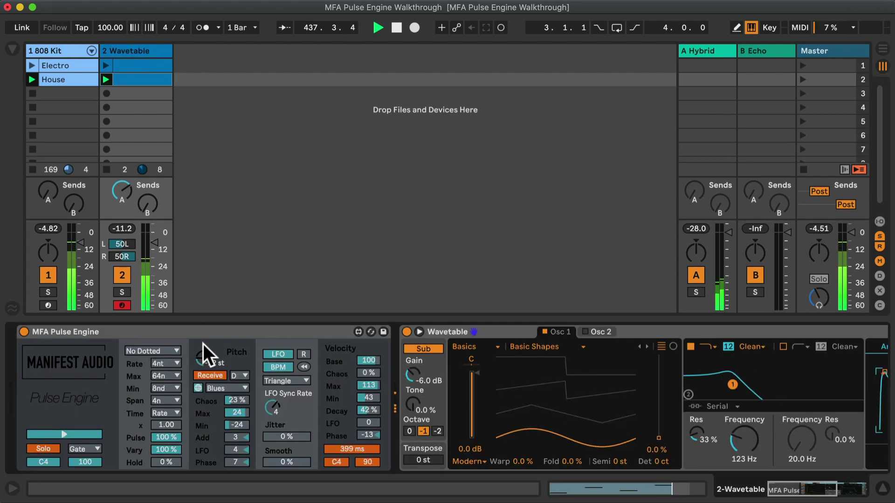
left_click(208, 375)
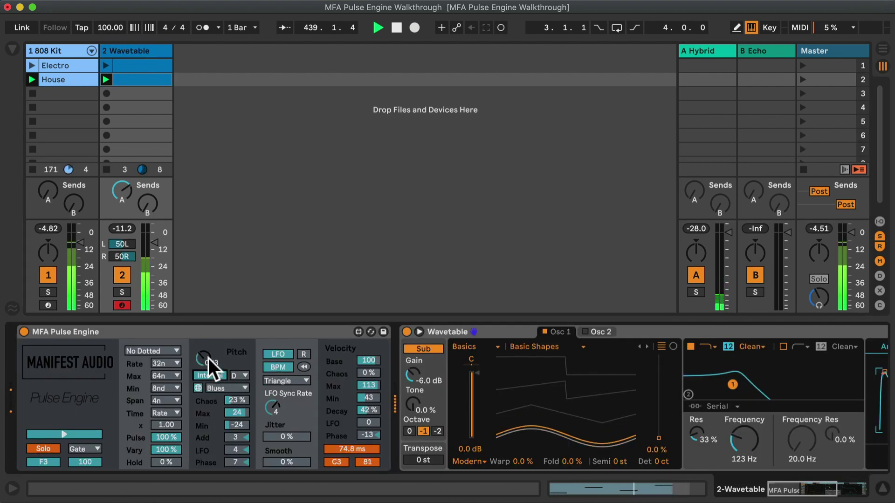
left_click_drag(202, 355, 202, 370)
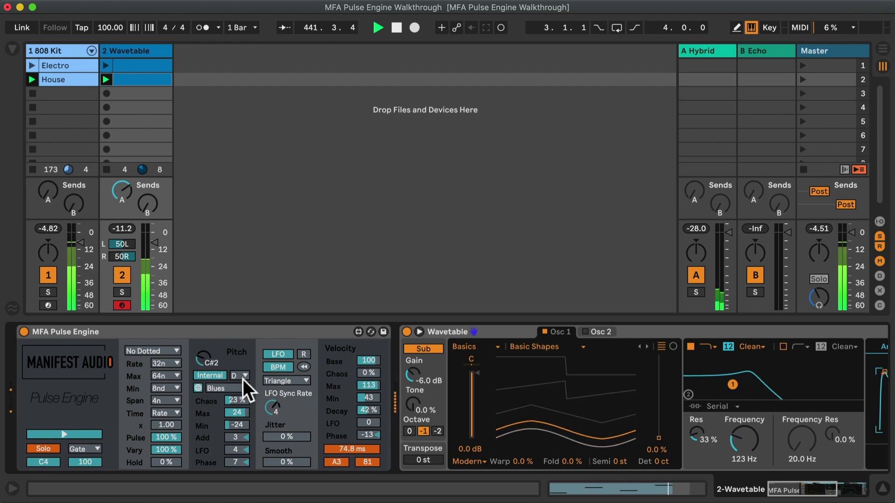
left_click(221, 376)
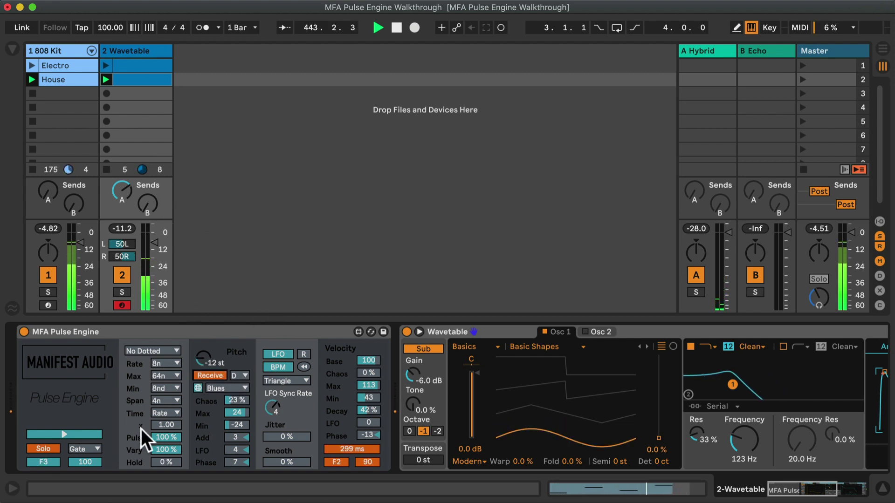
- Set the Pulse Engine's running mode to Side and review the notes of the second Wavetable clip
left_click(96, 449)
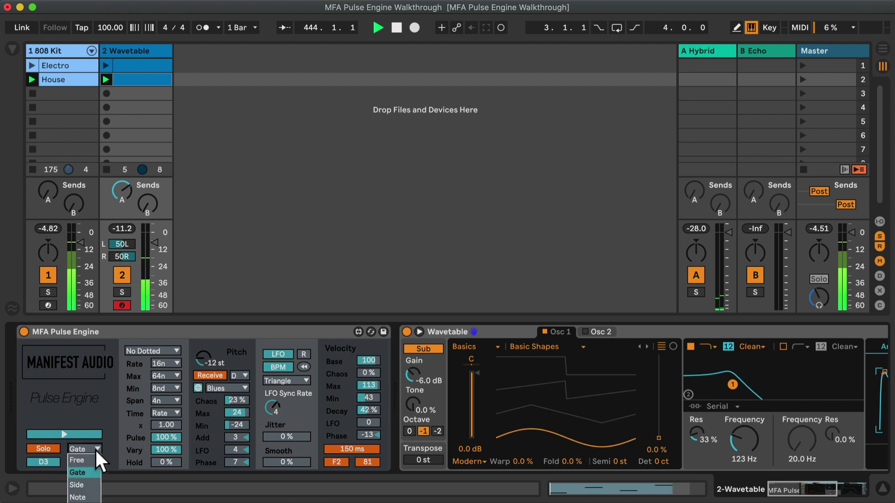
left_click(86, 485)
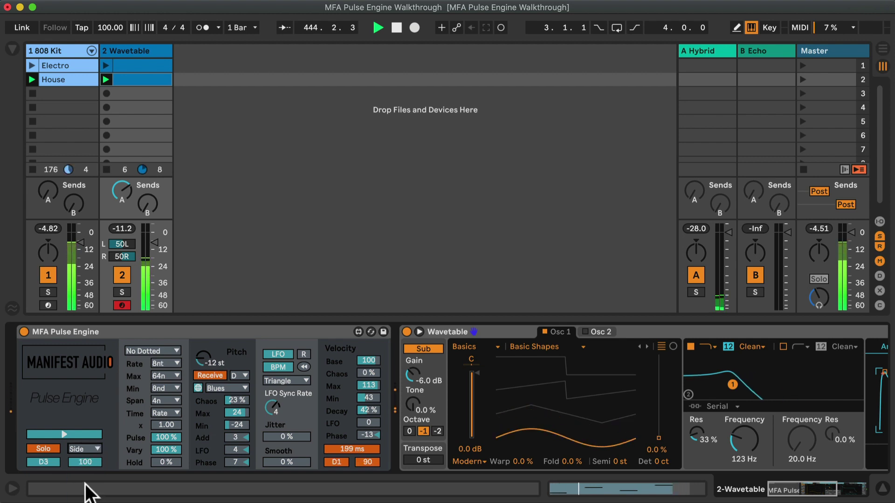
left_click(131, 77)
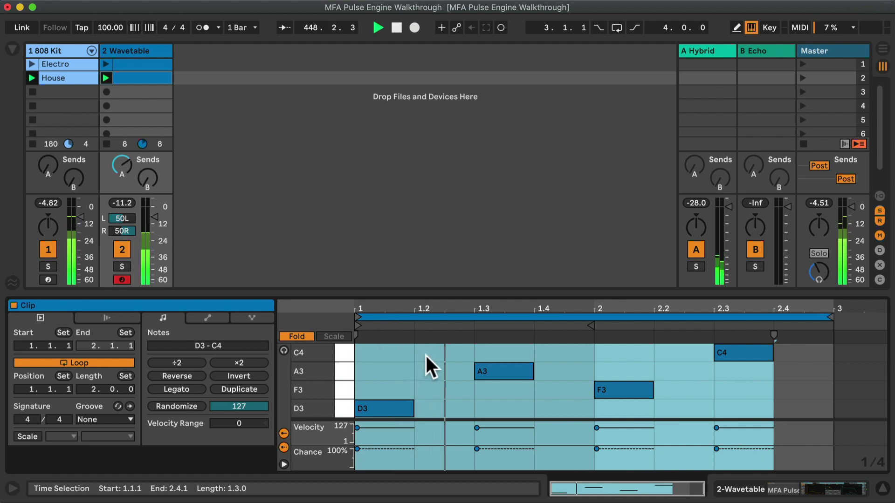
left_click(135, 51)
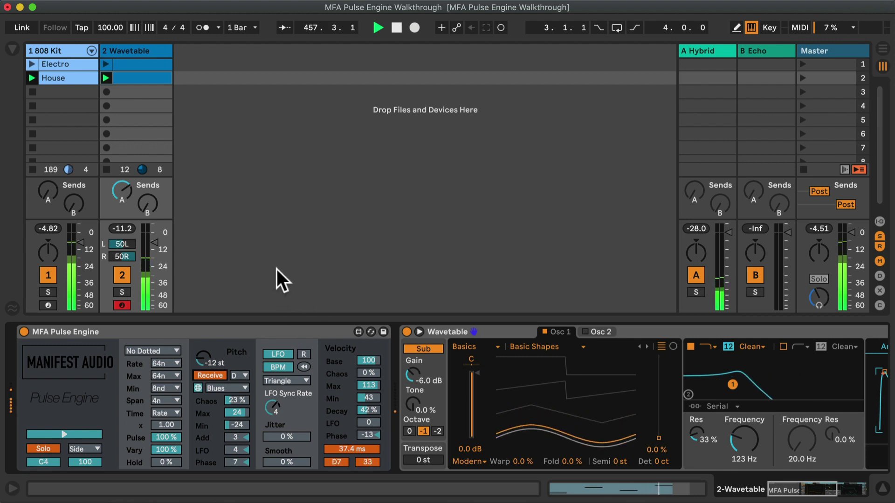
- Add a new MIDI track with the Analog instrument from the Instrumental collection
left_click(156, 46)
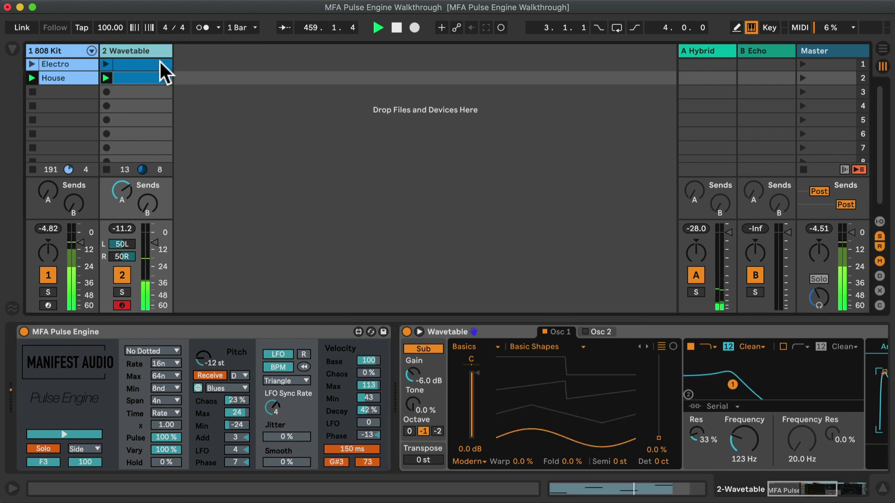
left_click(13, 48)
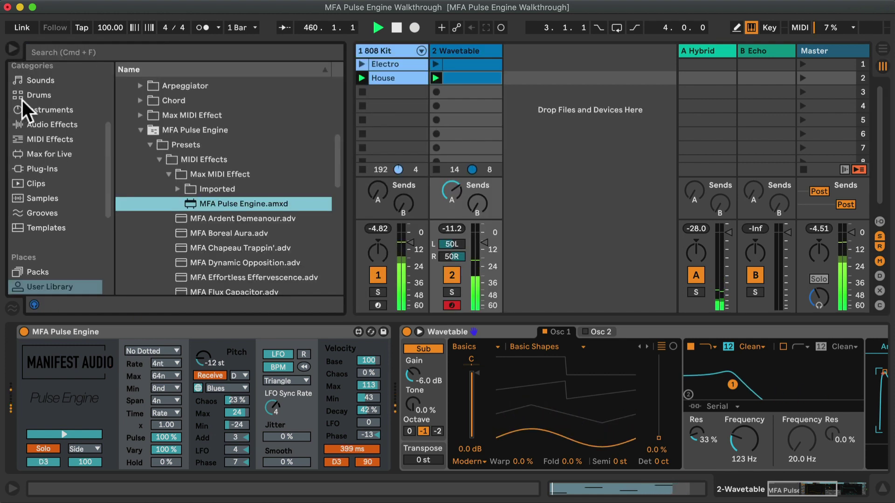
left_click(77, 98)
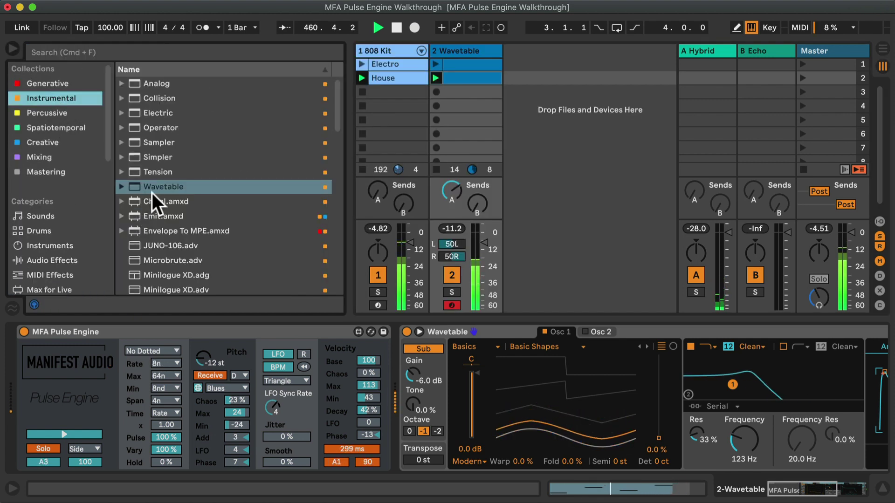
left_click_drag(139, 83, 529, 95)
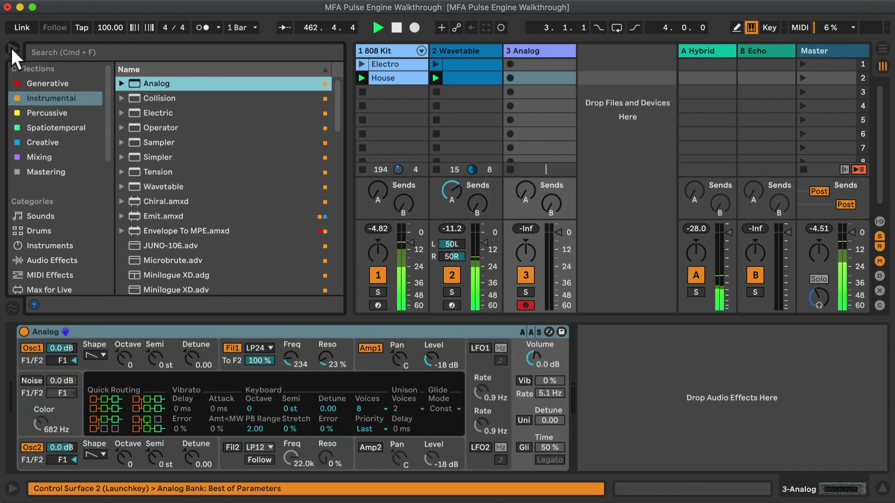
left_click(12, 48)
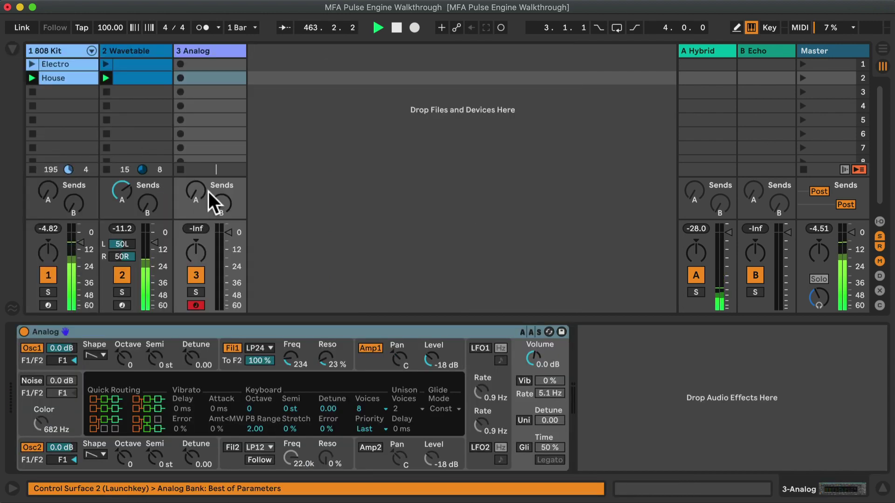
- Turn the Analog track's send A fully up, set its volume to -7.0 dB, and switch the Wavetable track to Stereo Pan Mode
left_click_drag(227, 233, 227, 243)
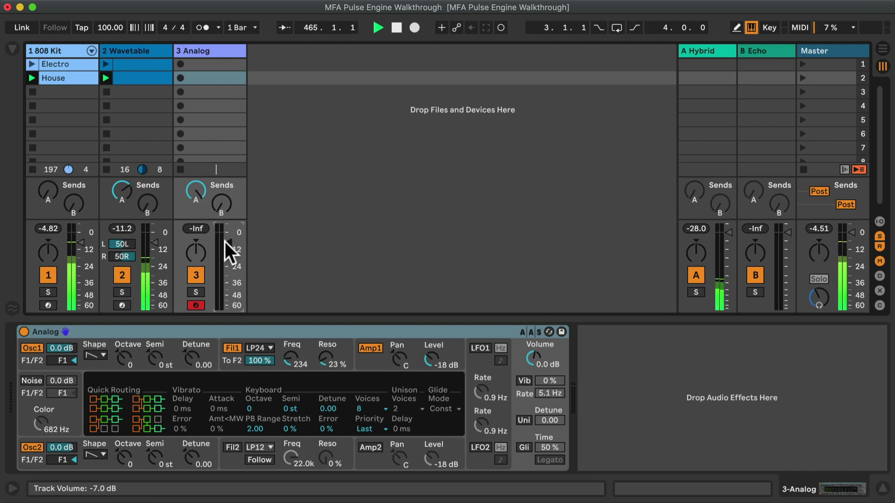
right_click(129, 254)
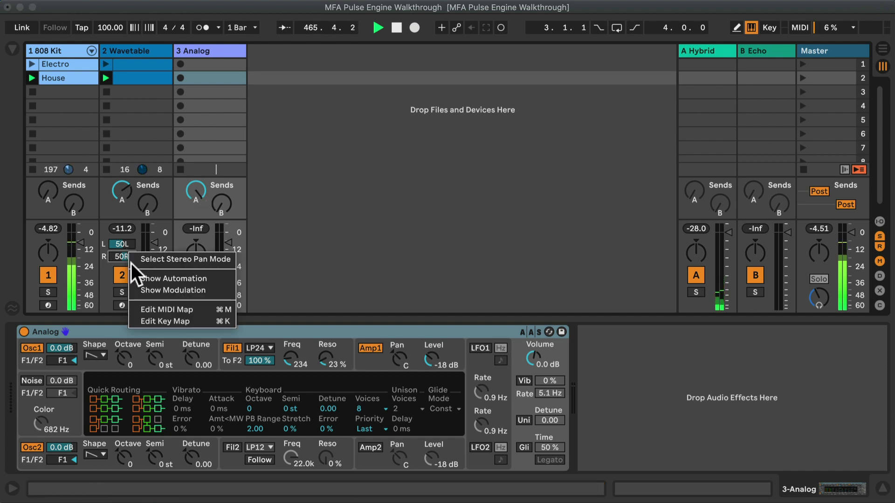
left_click(134, 260)
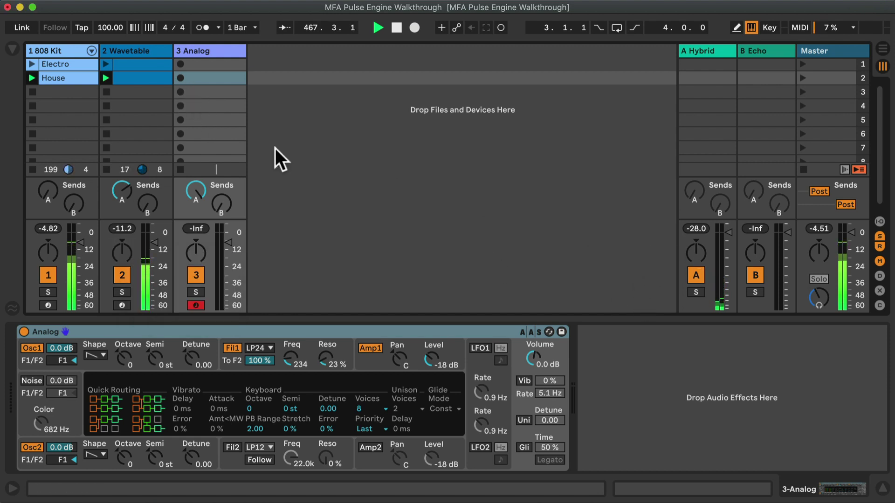
scroll(127, 105, "up", 1)
scroll(125, 105, "down", 1)
- Load MFA Pulse Engine.amxd from the User Library in front of Analog on the new track
left_click(11, 47)
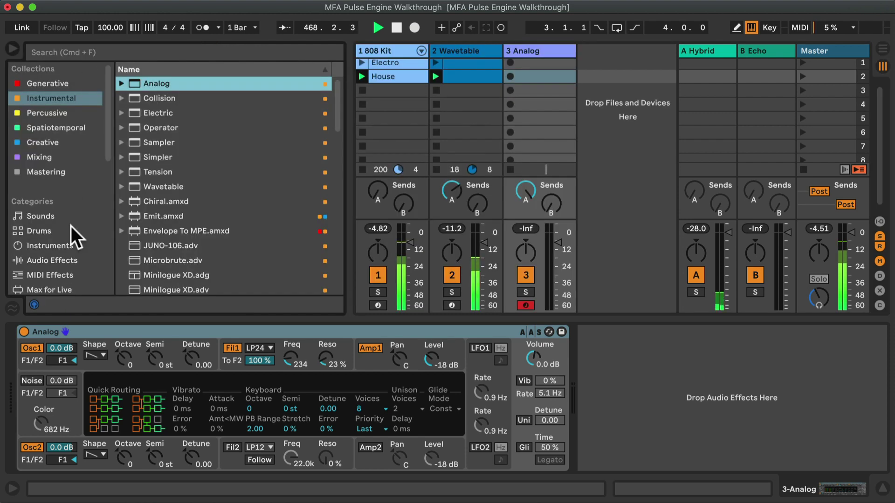
scroll(44, 254, "down", 10)
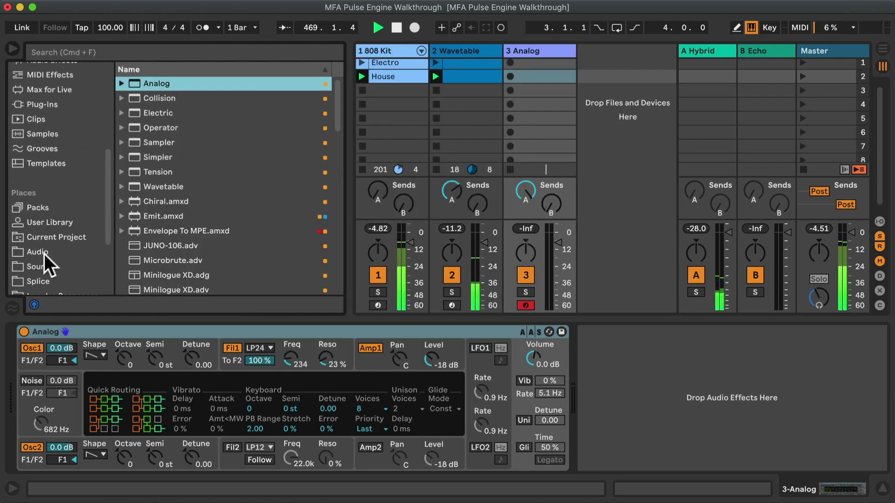
left_click(41, 180)
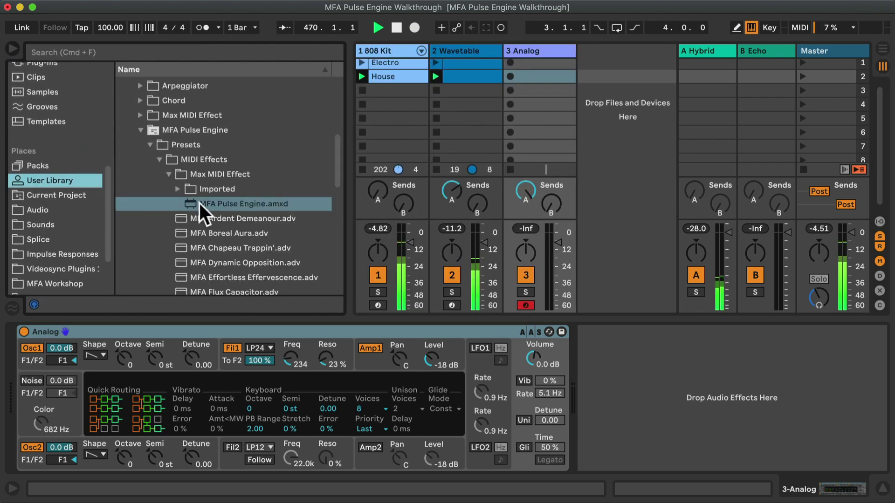
left_click_drag(200, 203, 24, 384)
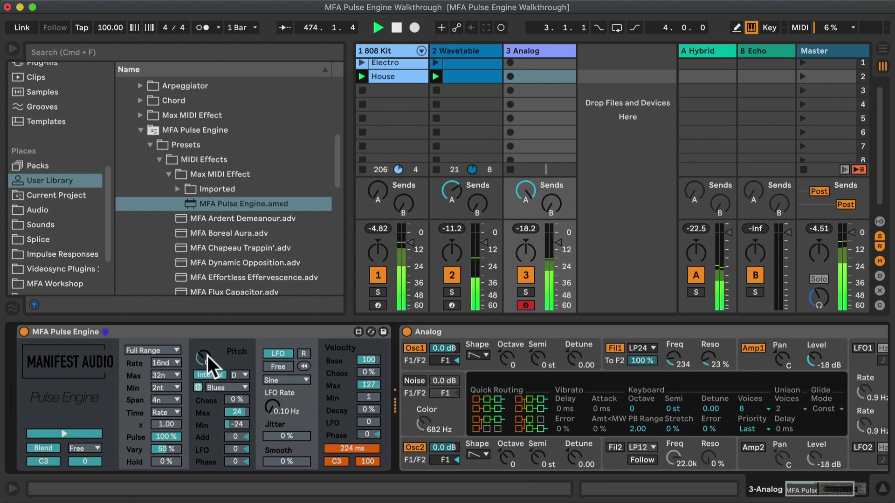
- Set the Analog track's Pulse Engine to Pitch C#5, LFO Rate 1.49 Hz, pitch Chaos 36 % and Add -2
left_click_drag(208, 356, 208, 384)
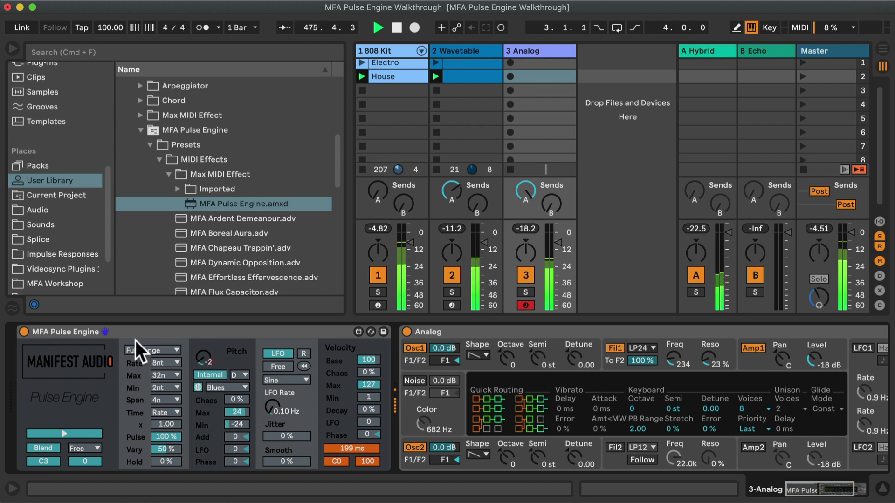
left_click_drag(204, 357, 204, 317)
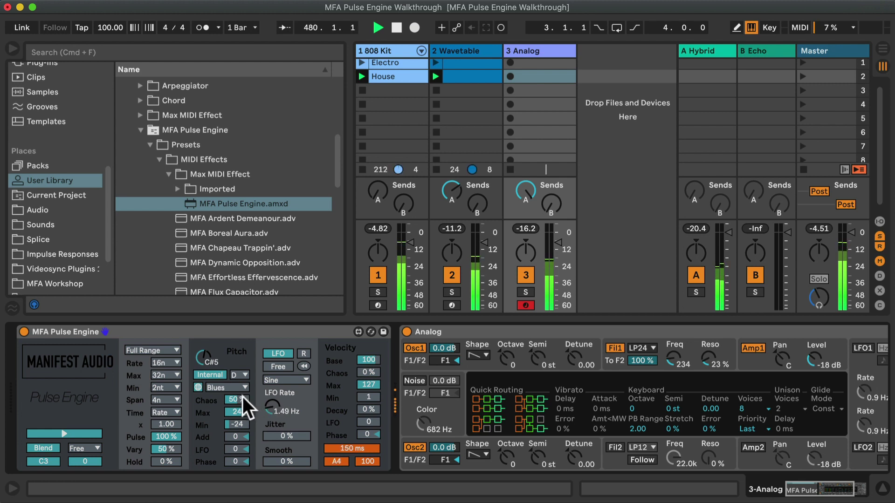
left_click_drag(240, 438, 252, 432)
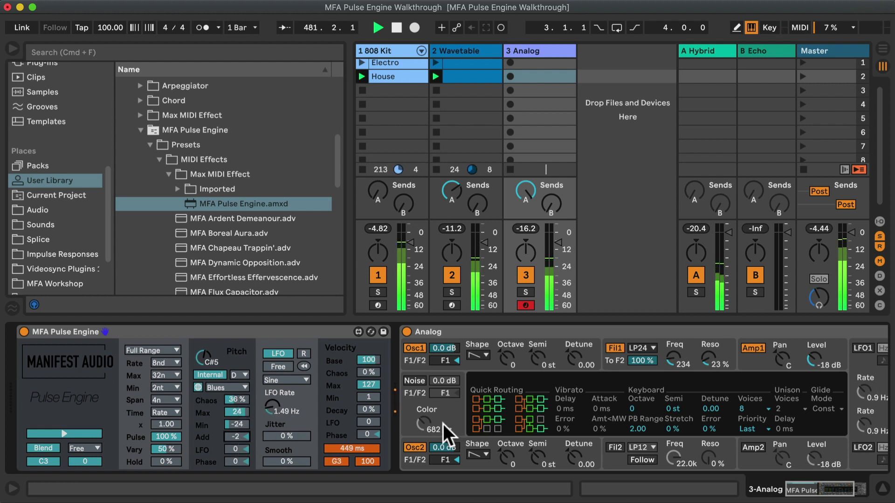
- Lower the Analog track's volume to -11.0 dB and set its MIDI input source to 2-Wavetable
left_click(13, 49)
left_click_drag(229, 243, 228, 250)
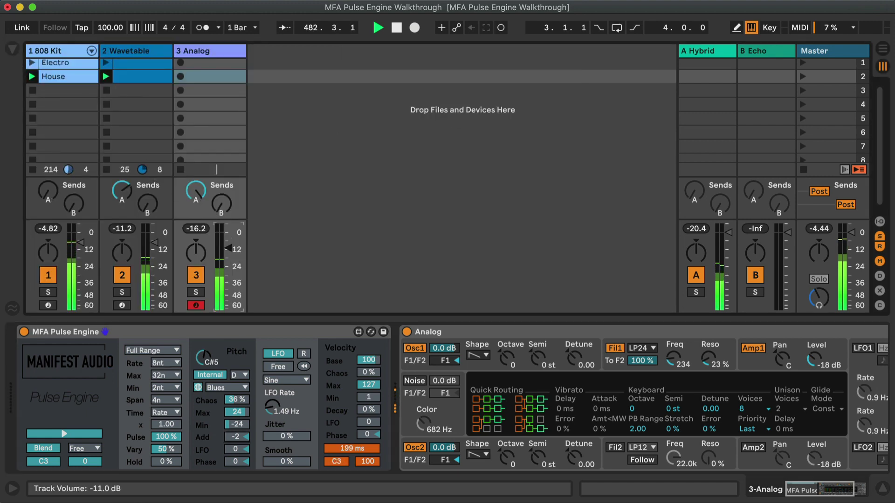
left_click(880, 222)
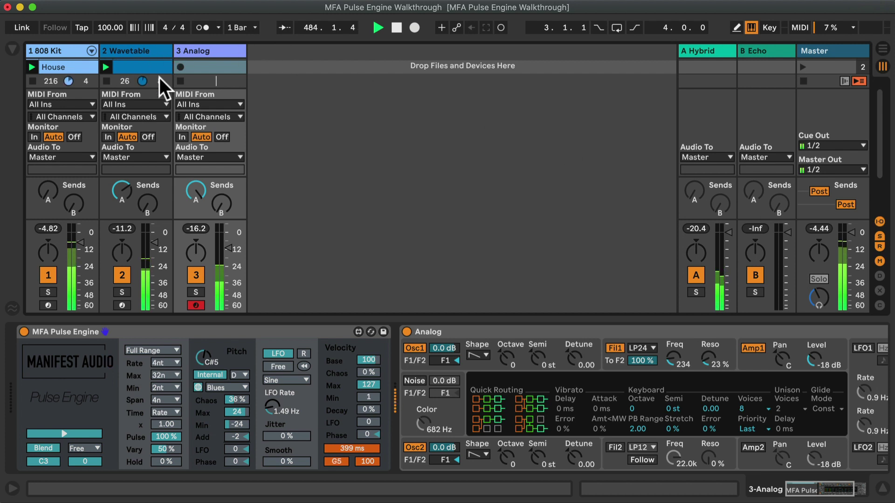
left_click(228, 103)
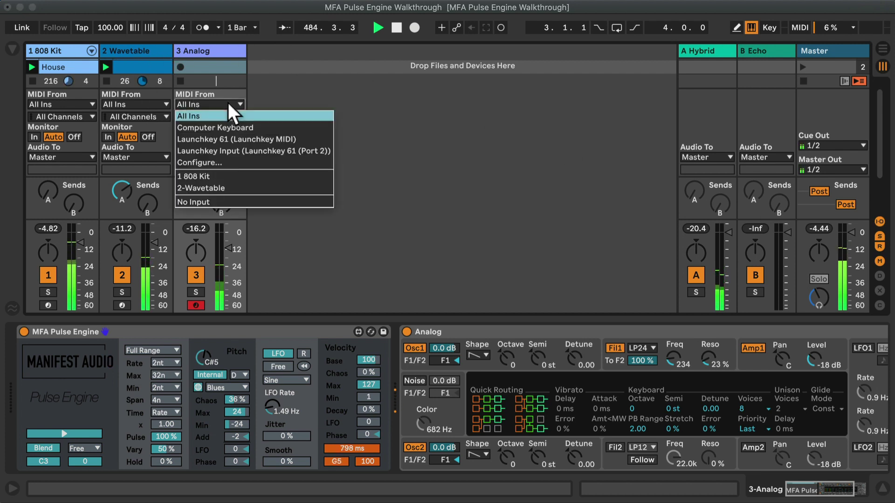
left_click(208, 185)
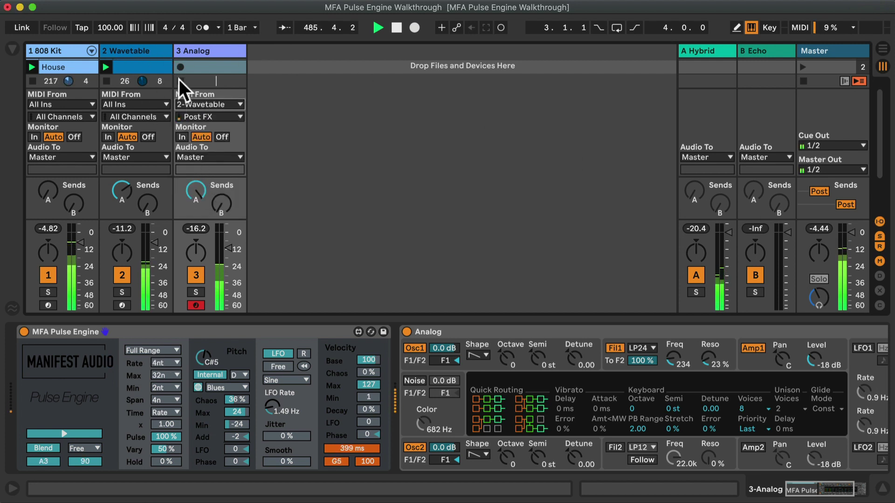
- Check the Wavetable track's devices and set the Analog track's MIDI input tap point to Pre FX
left_click(146, 47)
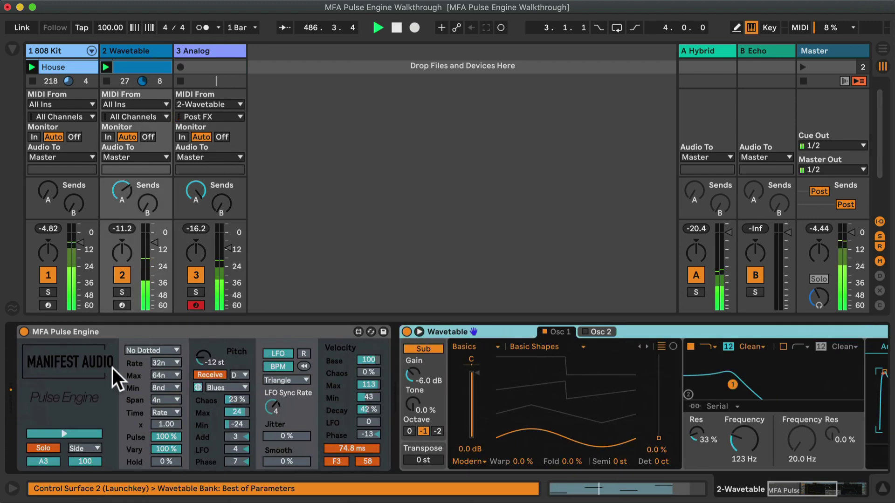
left_click(209, 115)
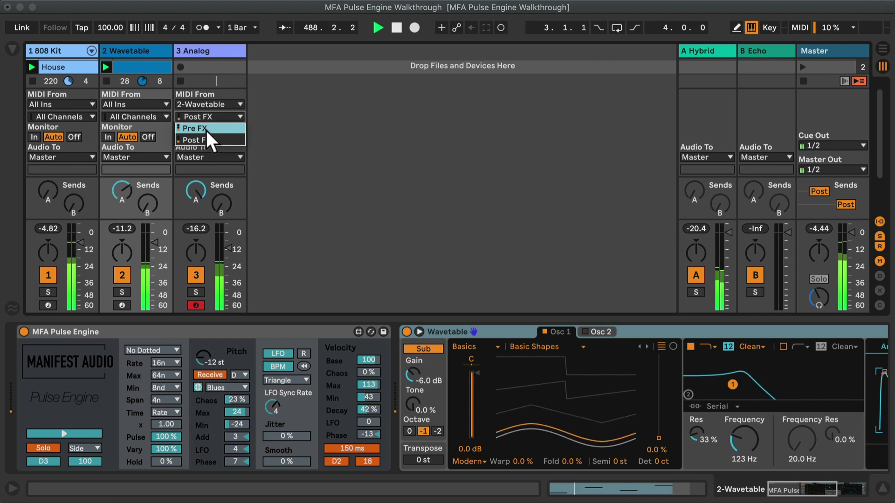
left_click(207, 129)
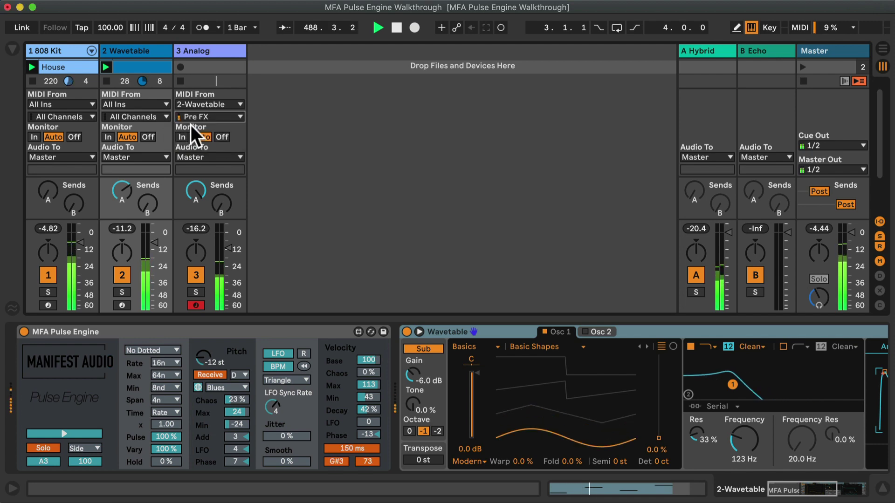
- Compare the Pulse Engines on both synth tracks and set the Analog track's running mode to Gate
left_click(163, 65)
double_click(203, 48)
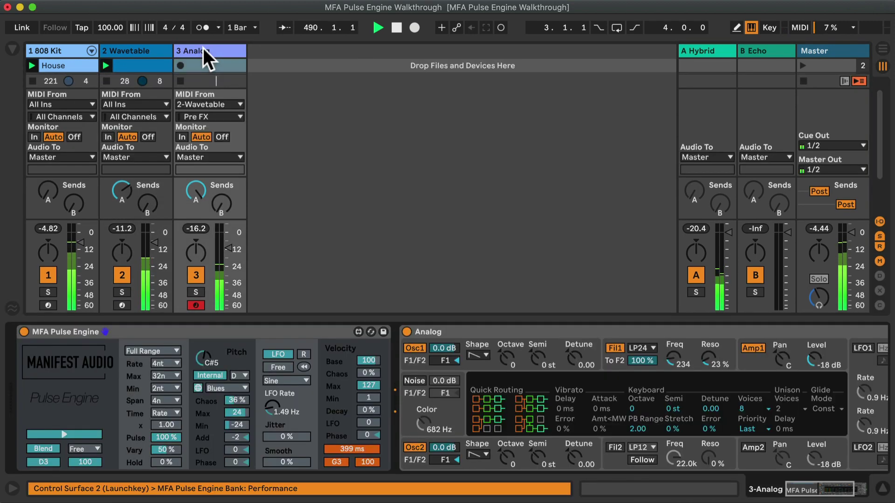
left_click(131, 49)
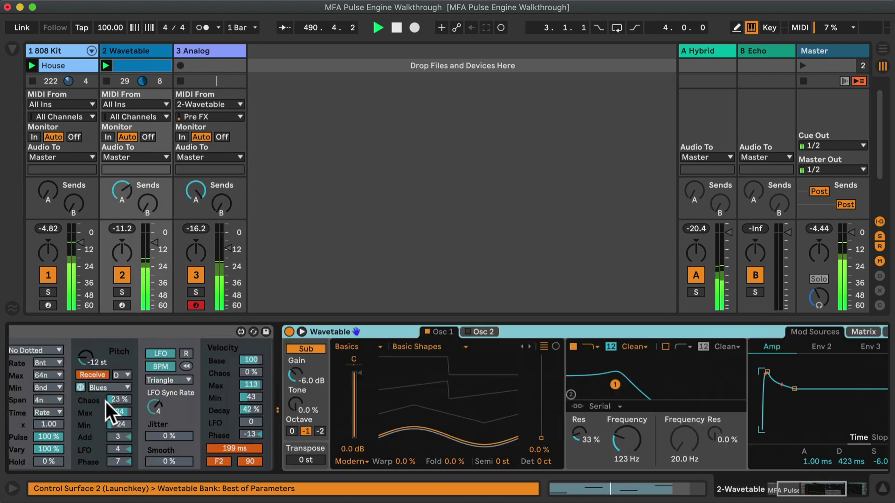
scroll(105, 401, "left", 3)
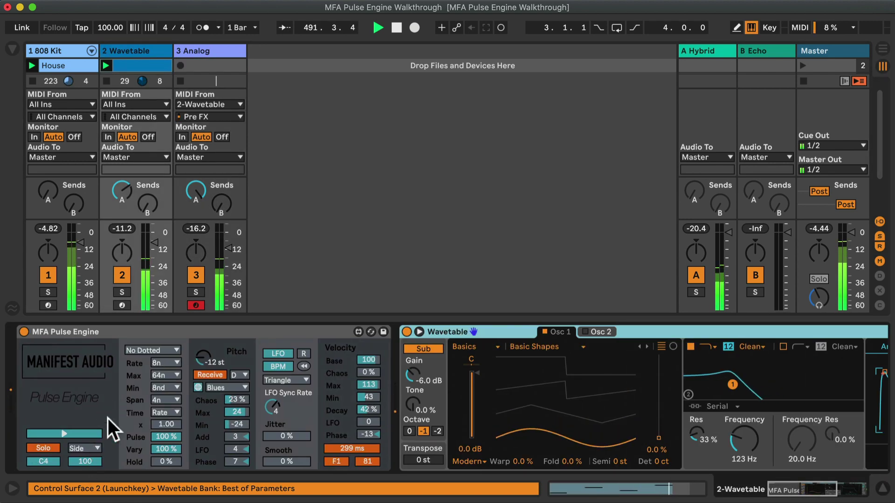
left_click(228, 47)
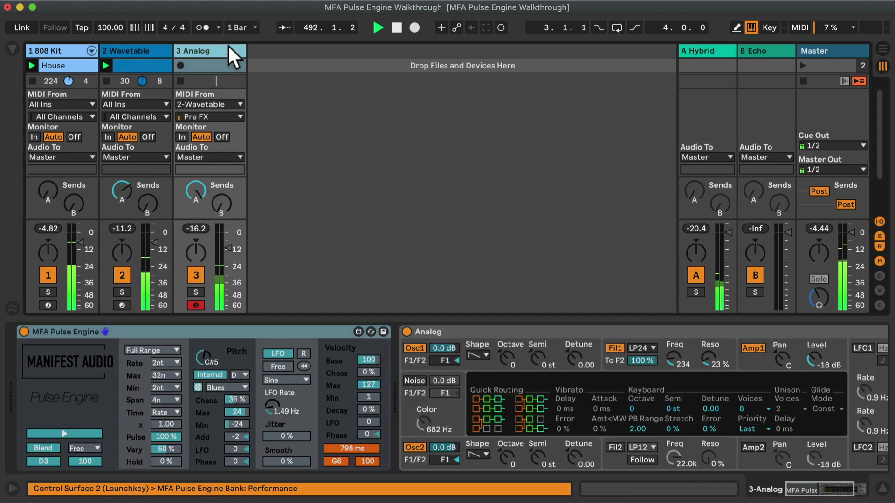
left_click(90, 447)
left_click(88, 474)
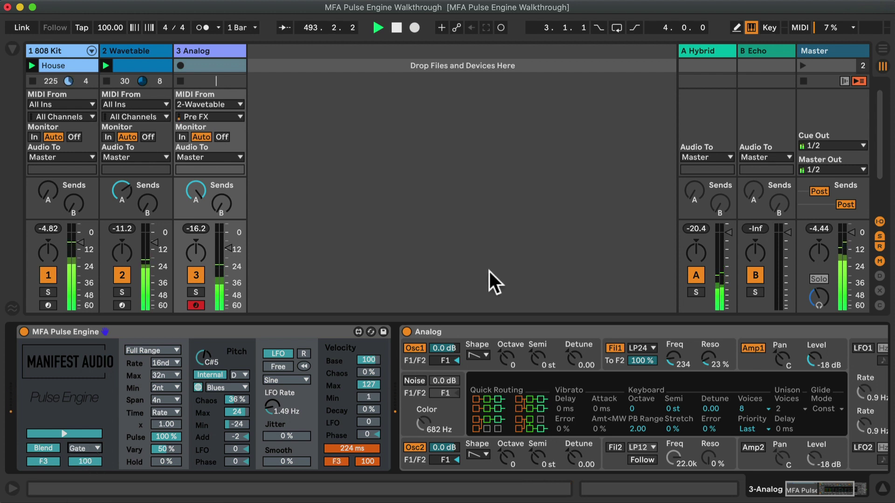
- Pan the Wavetable track to 25L and the Analog track right, and raise the Analog Pulse Engine's Vary to 100 %
left_click(200, 258)
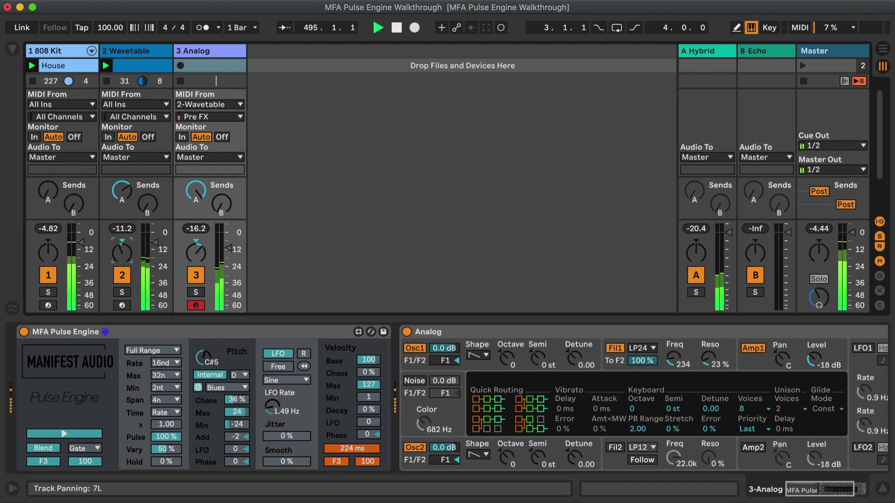
left_click_drag(180, 450, 180, 422)
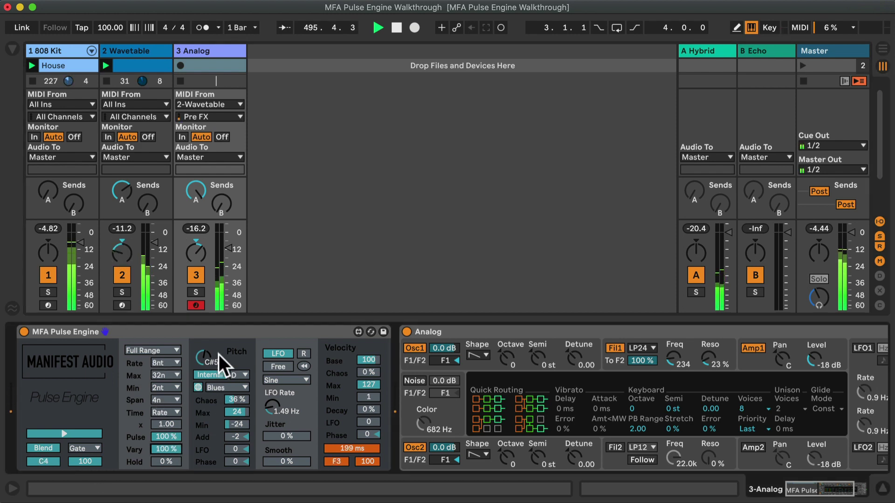
- Set the Analog track's Pulse Engine Rate to 128n and Min to 32nd, and switch it from Blend to Solo
left_click(177, 363)
left_click(184, 142)
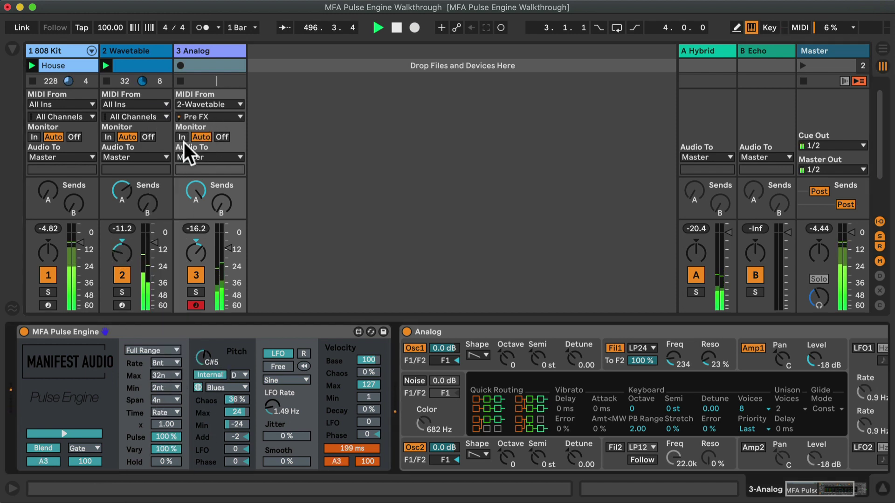
left_click(184, 142)
left_click(159, 362)
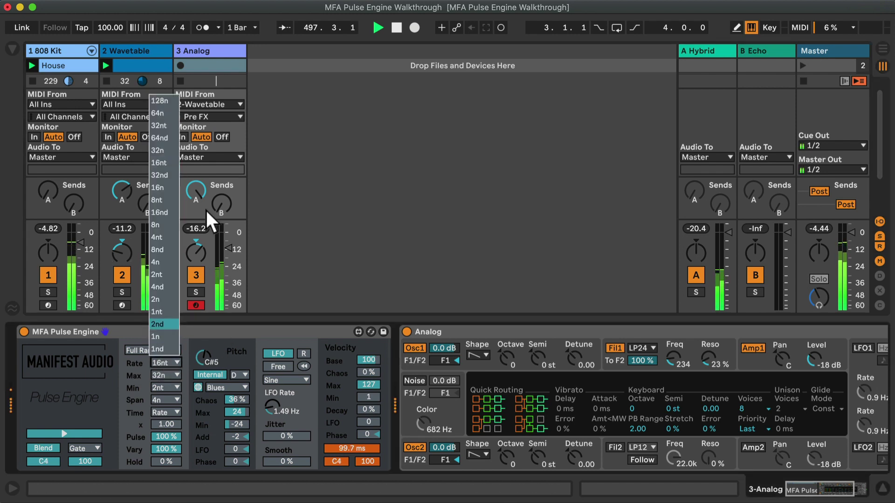
left_click(159, 96)
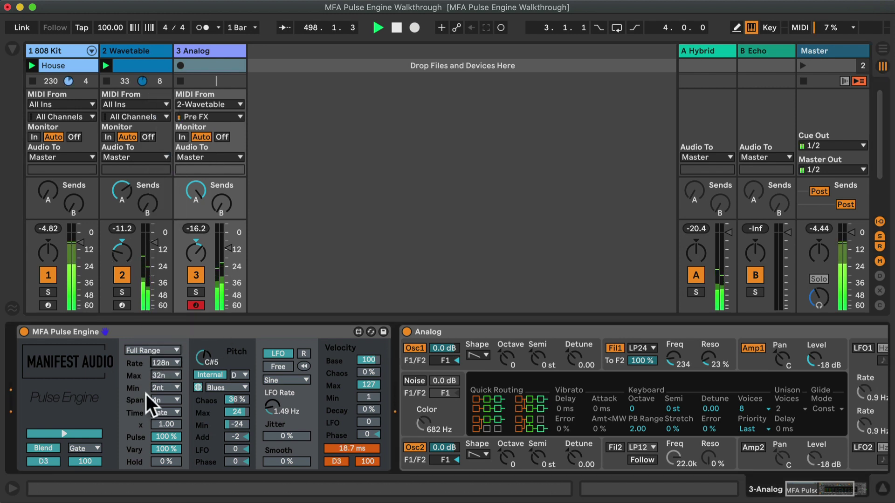
left_click(171, 388)
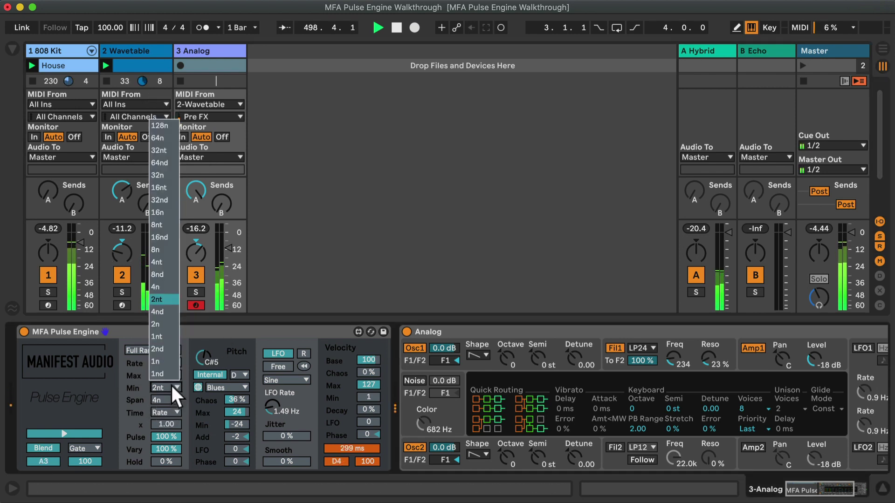
left_click(160, 201)
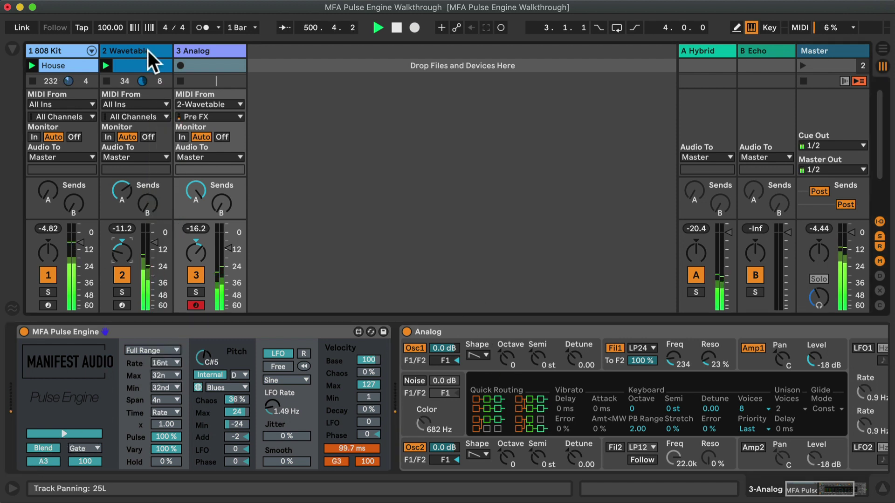
left_click(45, 446)
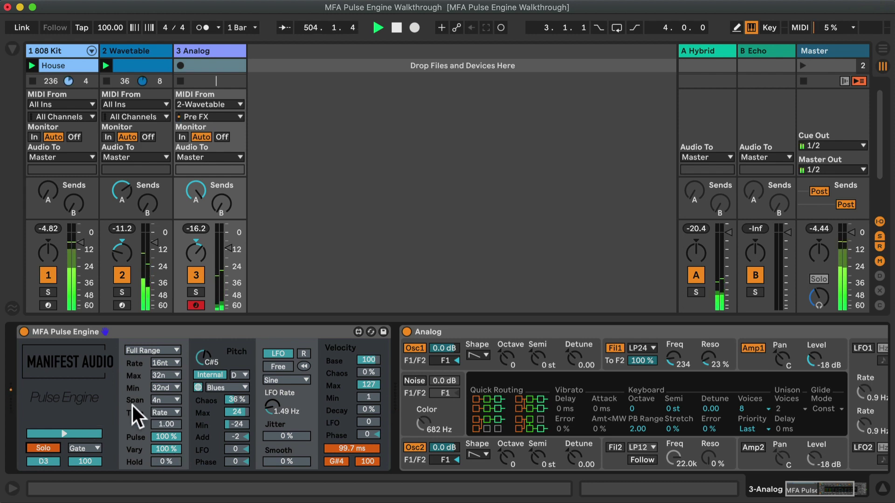
- Try the Side running mode on the Analog track's Pulse Engine and return it to Gate
left_click(89, 449)
left_click(87, 484)
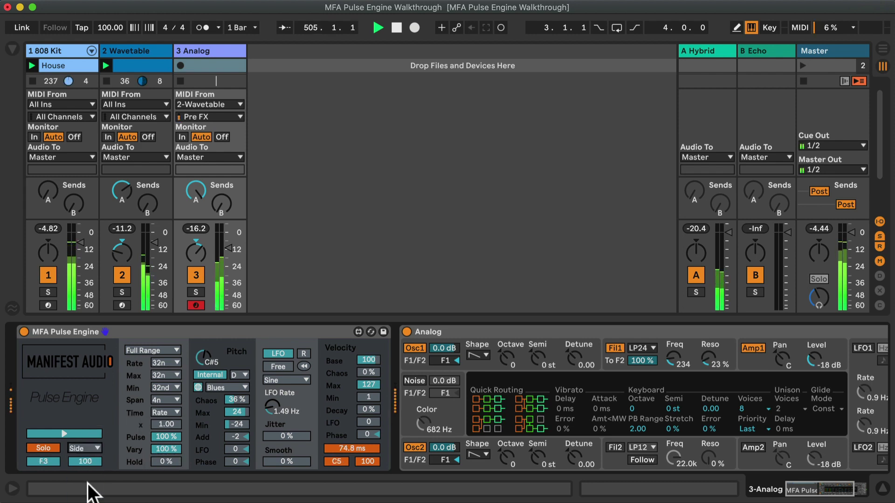
left_click(88, 448)
left_click(80, 472)
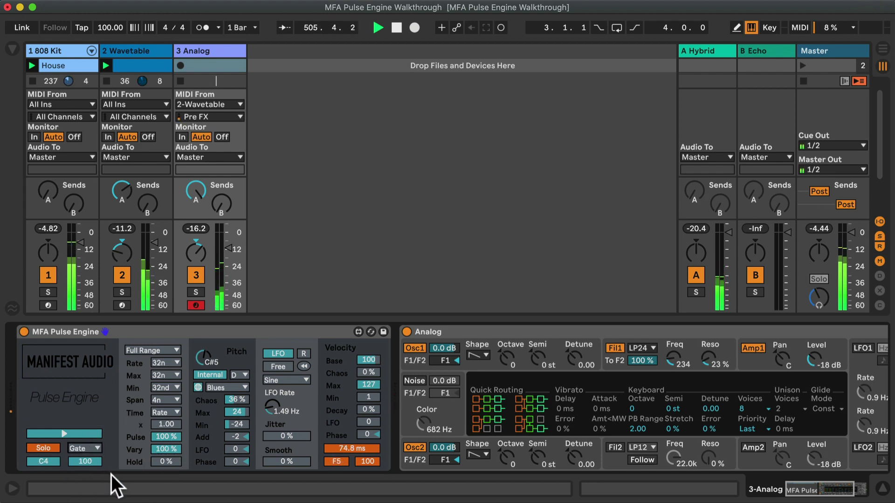
- Readjust the Wavetable track's left panning and pan the Analog track to 26R
scroll(183, 67, "down", 3)
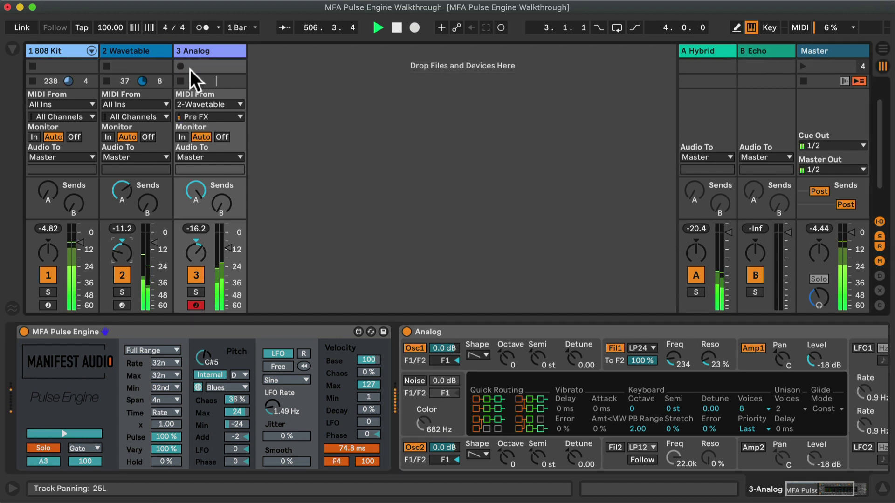
scroll(190, 70, "up", 2)
left_click_drag(196, 253, 197, 242)
left_click_drag(123, 255, 123, 261)
left_click_drag(200, 254, 199, 259)
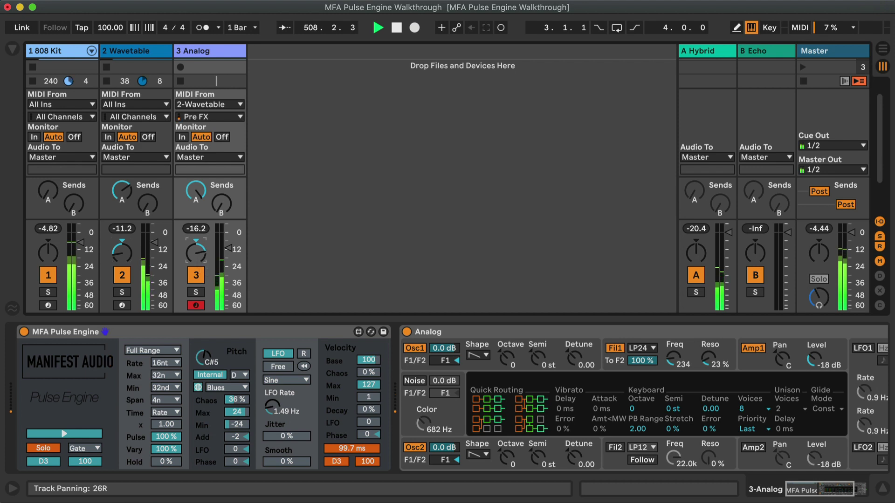
left_click_drag(121, 252, 121, 247)
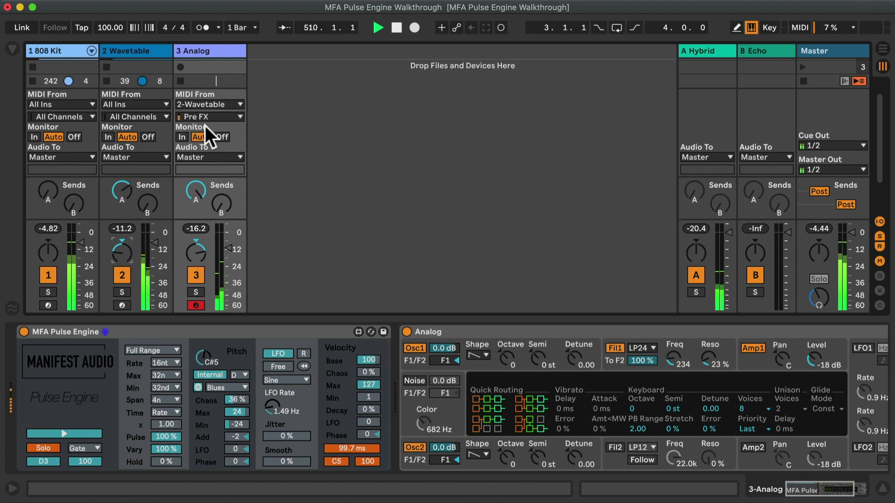
- Open the Wavetable track's playing MIDI clip and examine its notes
key("Up")
left_click(124, 68)
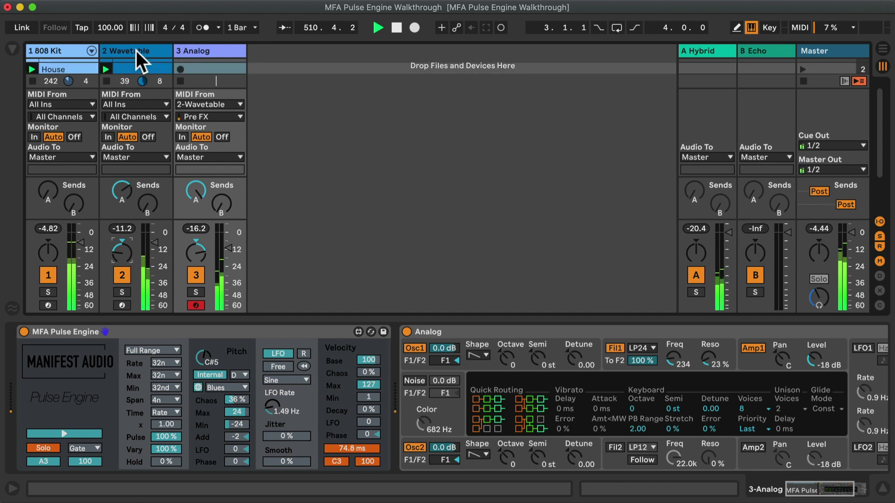
left_click(137, 51)
left_click(136, 63)
key("super+alt+i")
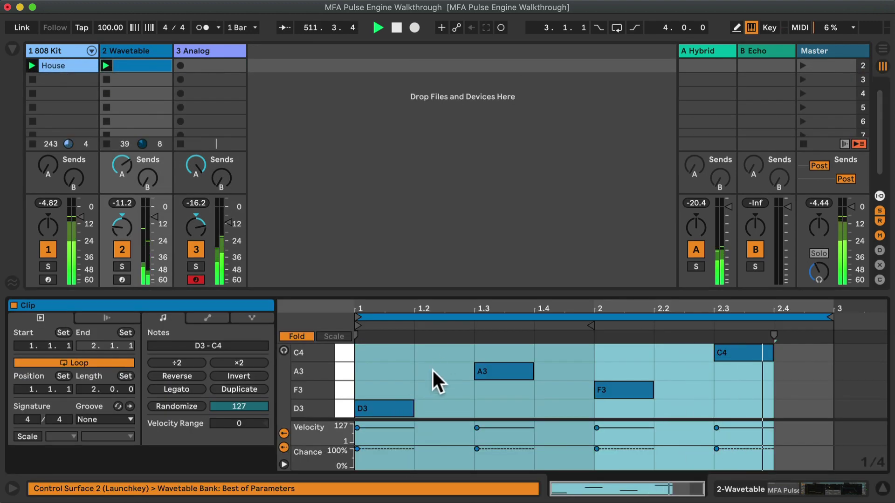
left_click(431, 414)
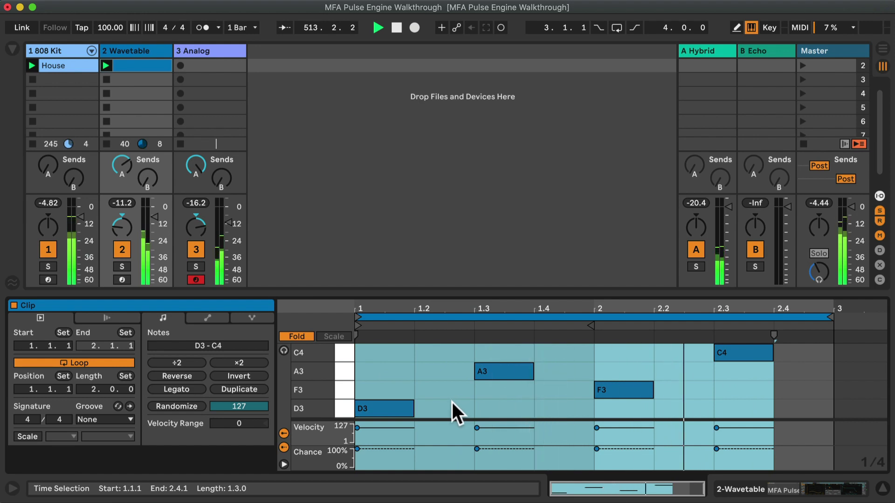
- Return to the Wavetable track's devices and check its Pulse Engine's pitch source and scale settings
left_click(140, 50)
key("super+alt+i")
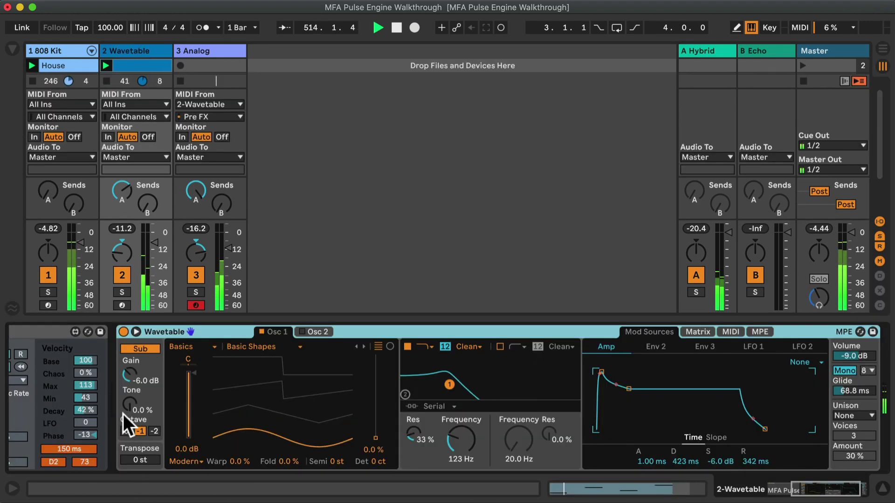
scroll(123, 414, "left", 5)
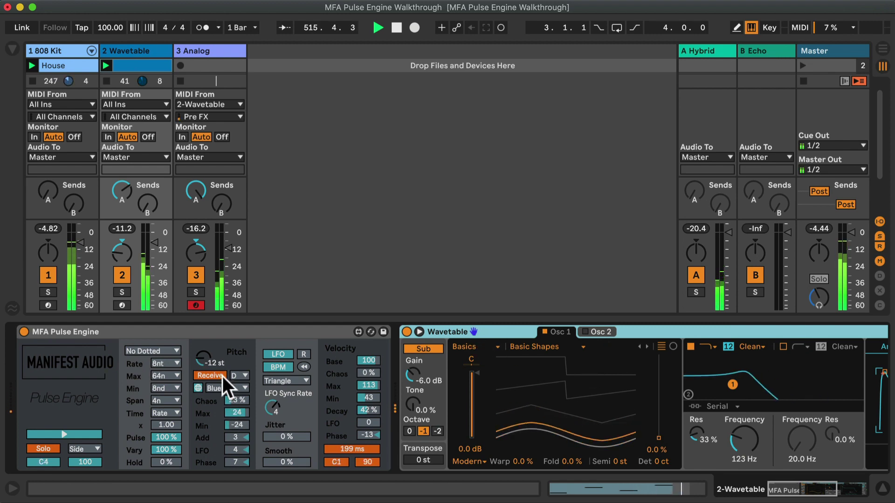
- Set the Analog Pulse Engine's pitch Chaos to 55 %, rate Max to 128n and pitch Add to 2
left_click(212, 49)
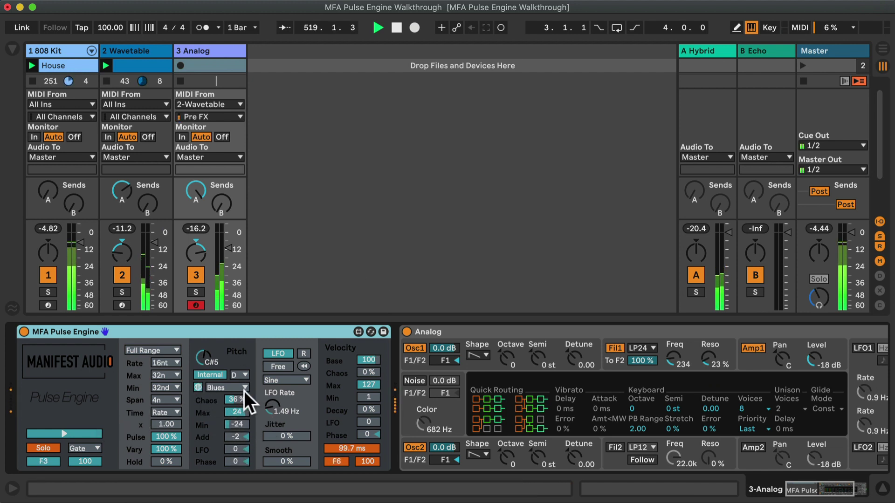
left_click_drag(238, 400, 237, 382)
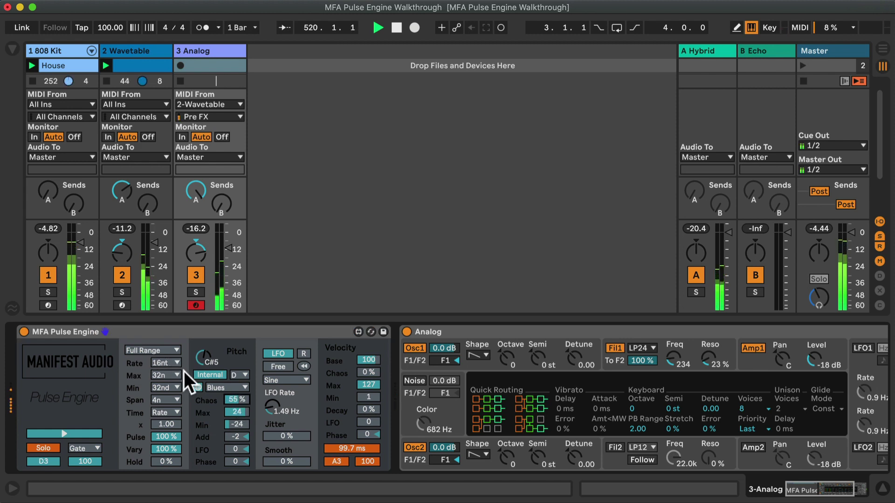
left_click(163, 375)
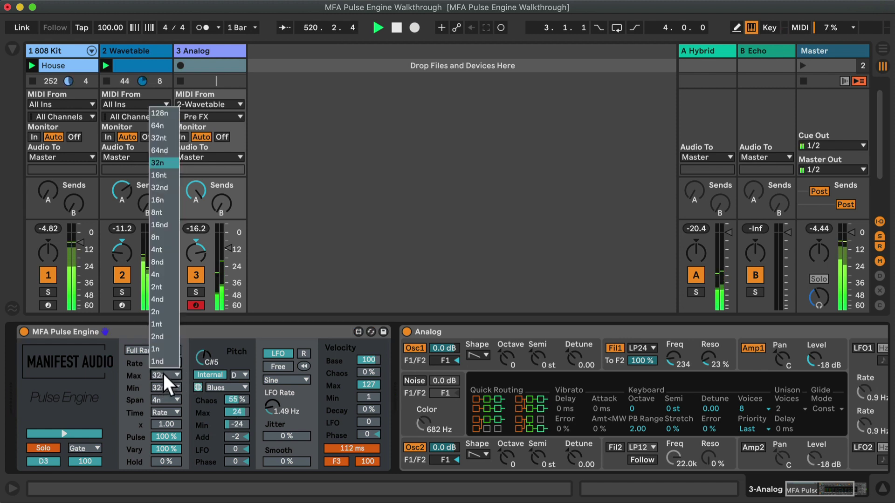
left_click(158, 113)
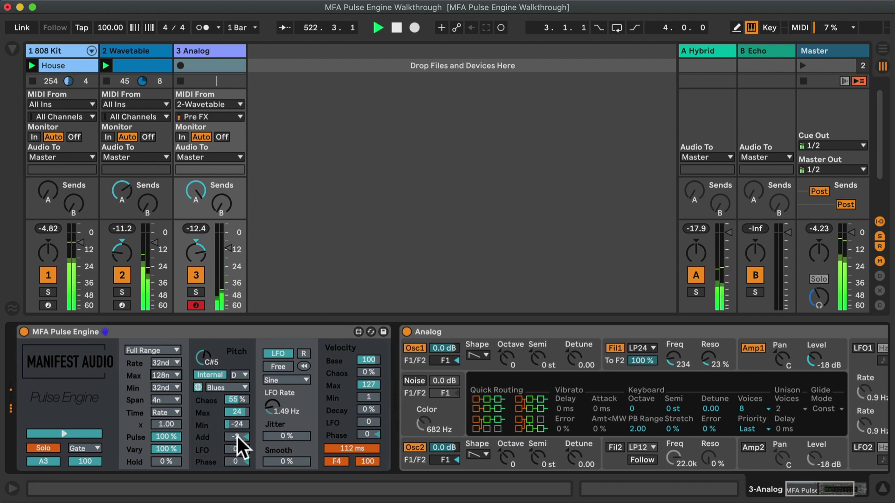
left_click_drag(239, 435, 239, 431)
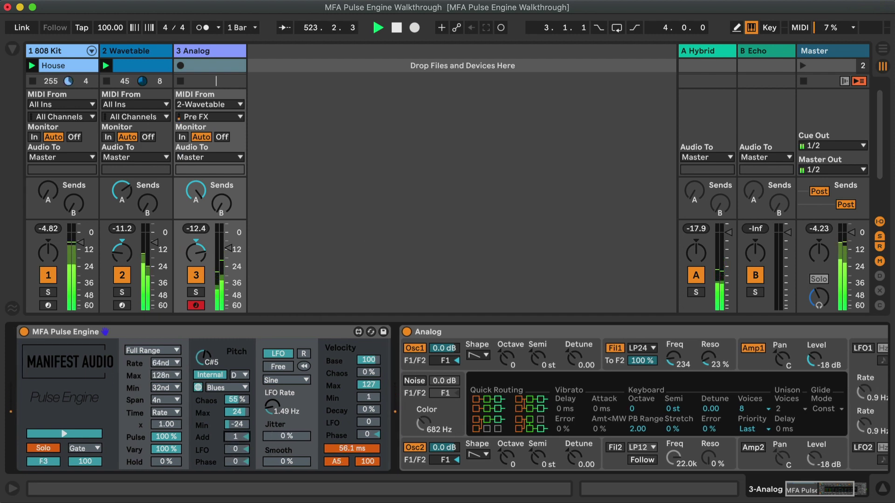
- Pause the Analog track's Pulse Engine and hide the mixer's input and output routing section
scroll(456, 429, "right", 5)
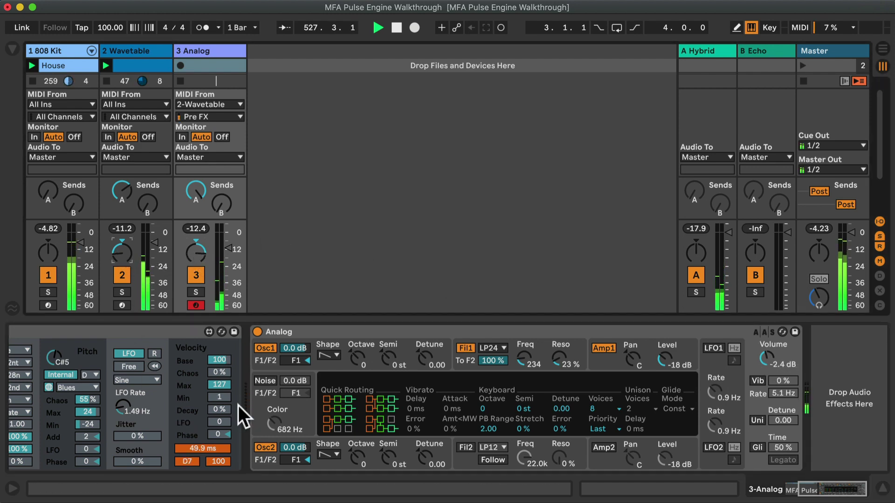
scroll(239, 405, "left", 5)
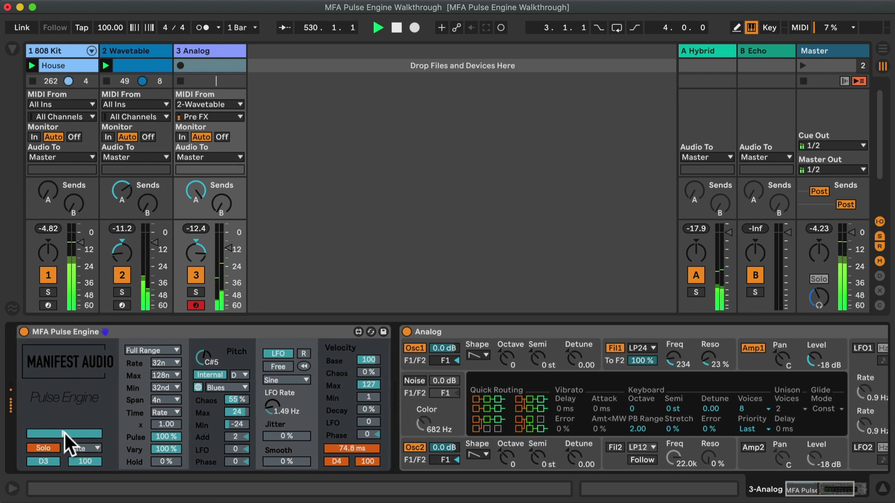
left_click(64, 430)
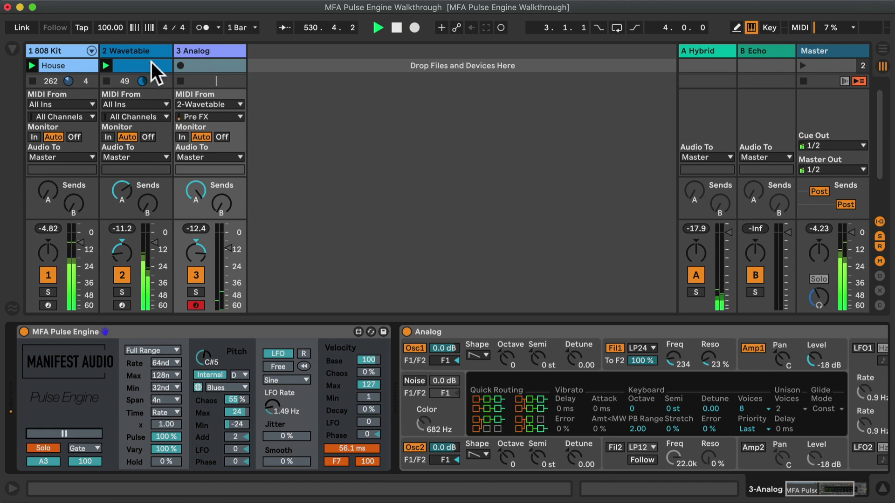
left_click(878, 222)
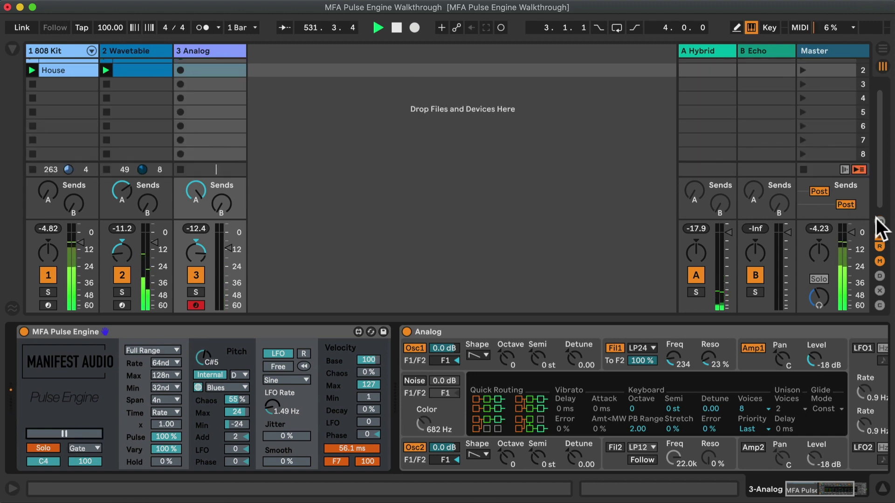
- Set the Wavetable Pulse Engine's Pitch to +24 st and Pulse to 33 %, pause it, and switch it to Blend
left_click(138, 49)
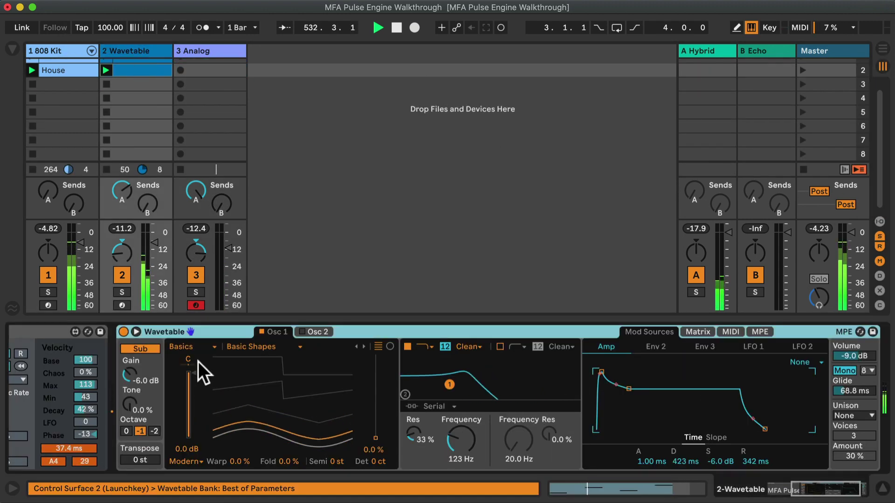
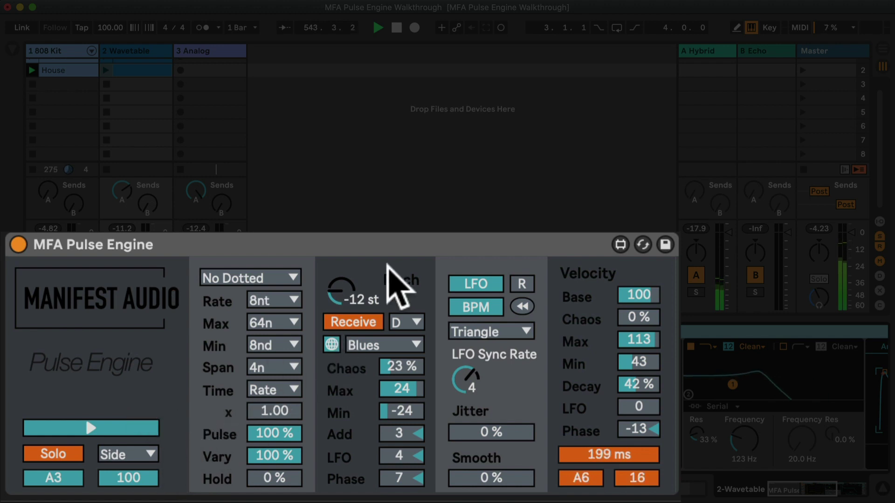
left_click_drag(341, 298, 341, 221)
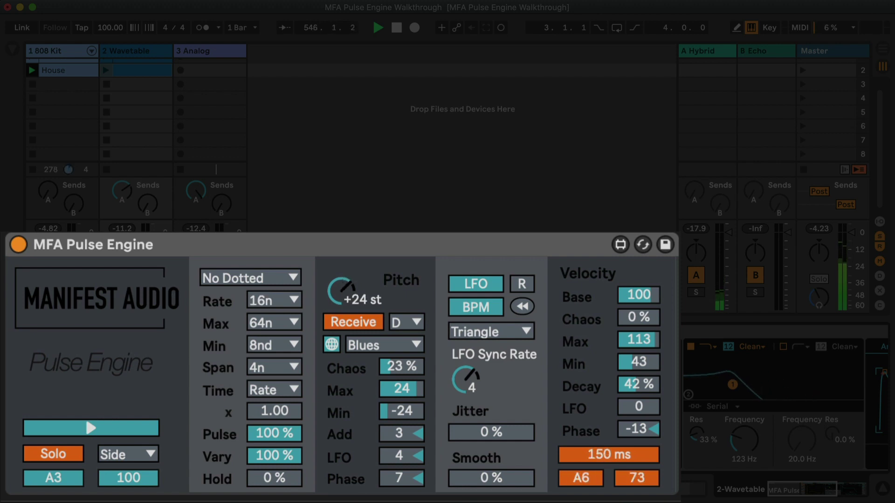
left_click_drag(279, 432, 279, 465)
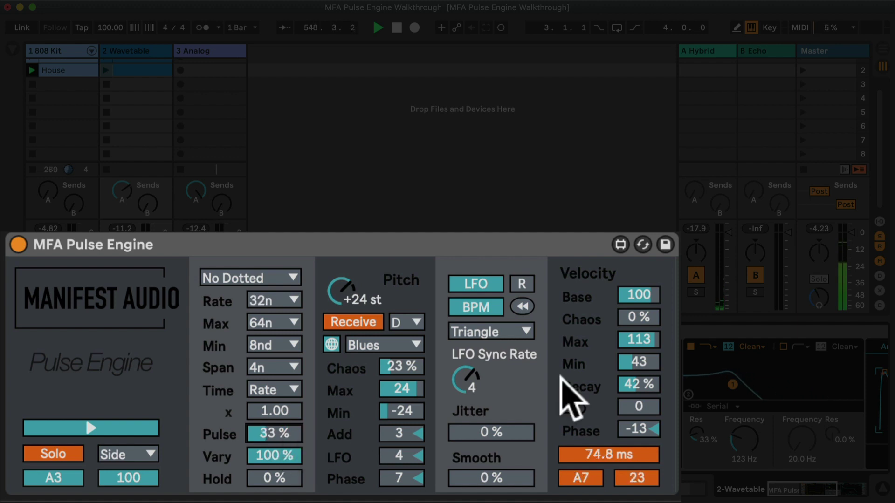
left_click(90, 427)
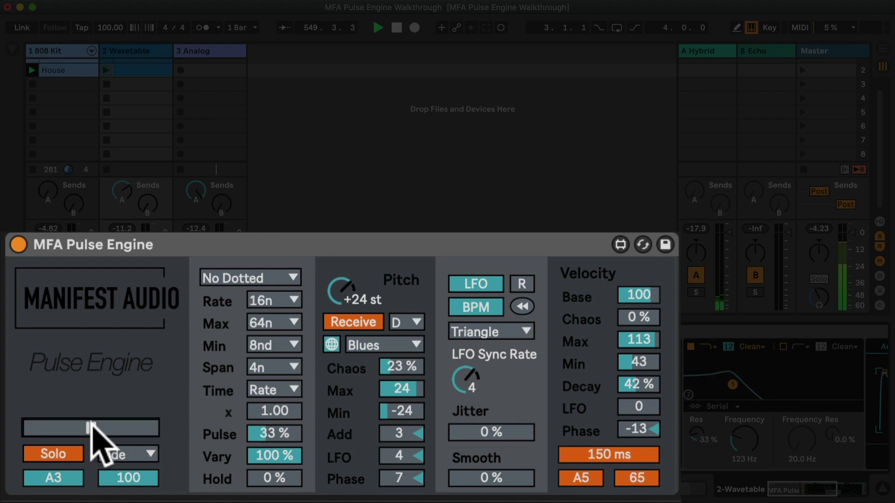
left_click(52, 455)
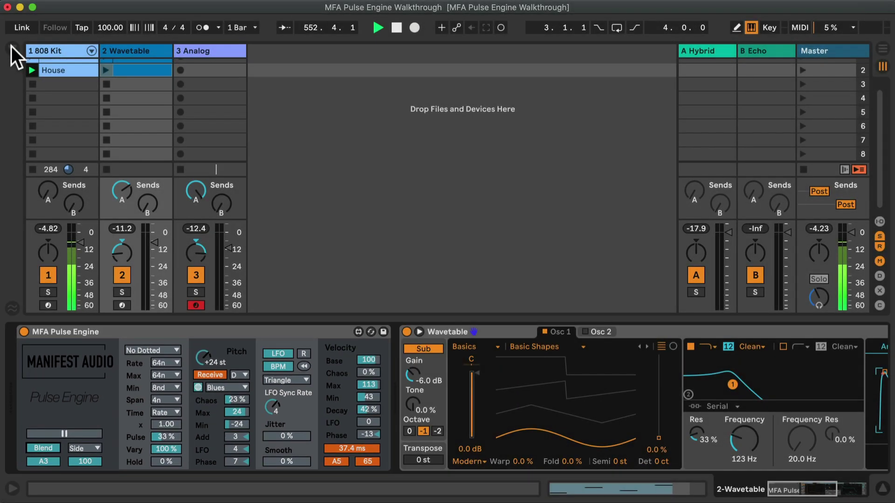
- Insert MFA Pattern Engine from the Generative collection before the Wavetable track's Pulse Engine, with the browser hidden again
left_click(13, 48)
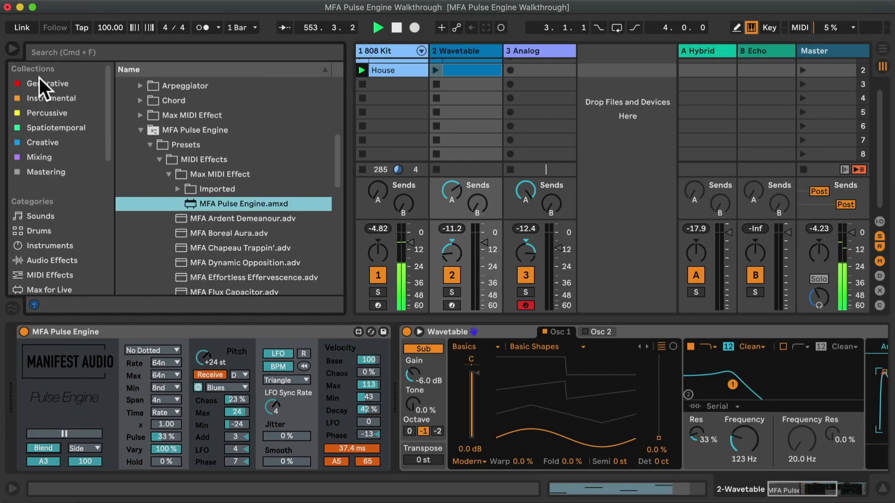
left_click(39, 80)
left_click(100, 48)
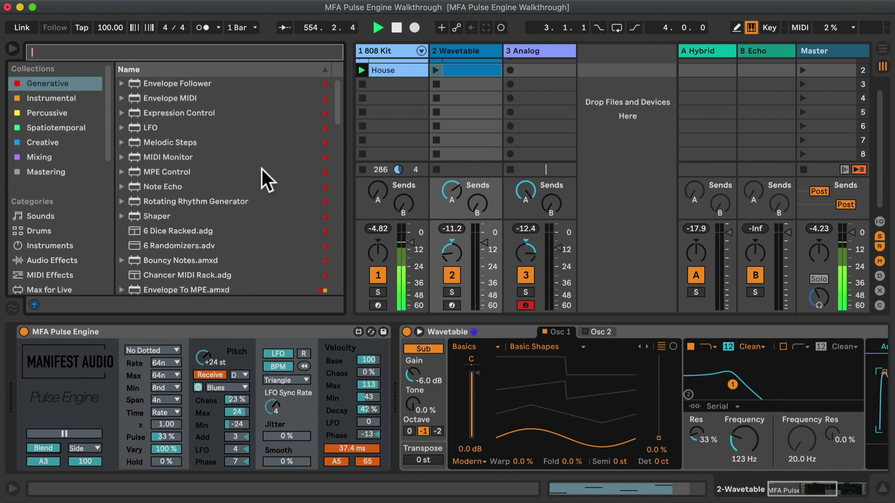
scroll(259, 170, "down", 10)
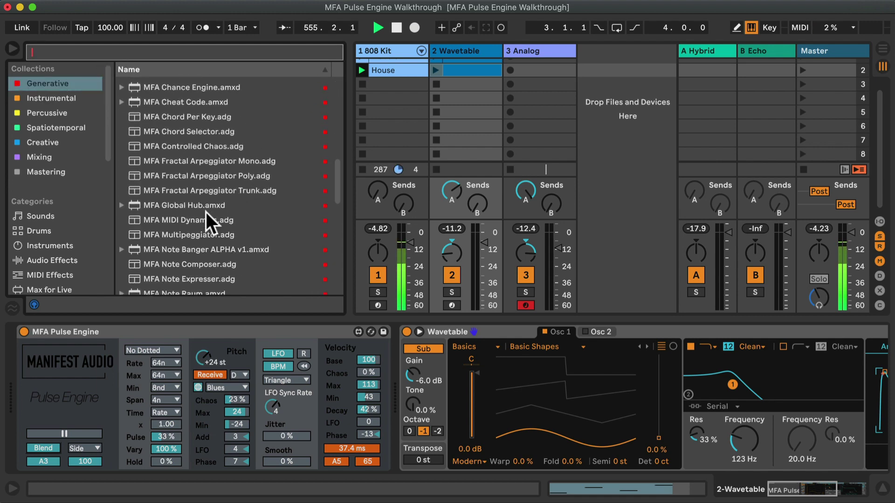
scroll(205, 228, "down", 10)
left_click(171, 207)
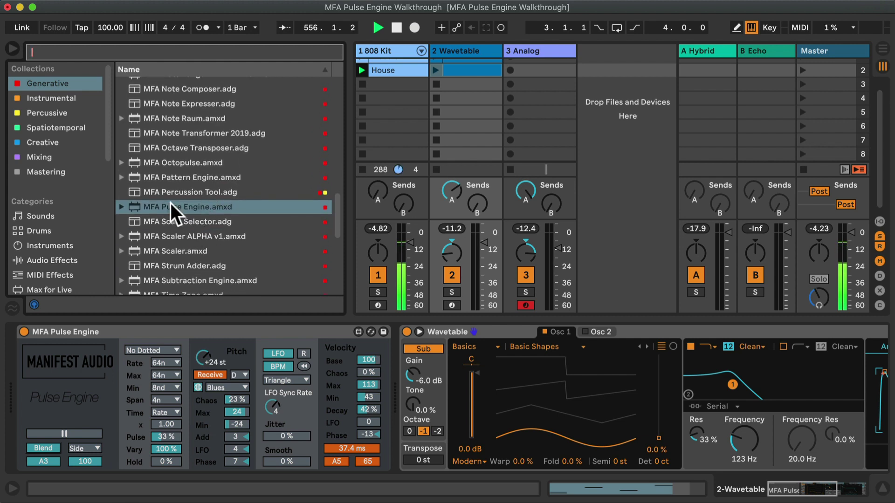
mouse_move(169, 178)
left_mouse_down()
mouse_move(157, 175)
mouse_move(245, 243)
mouse_move(10, 399)
left_mouse_up()
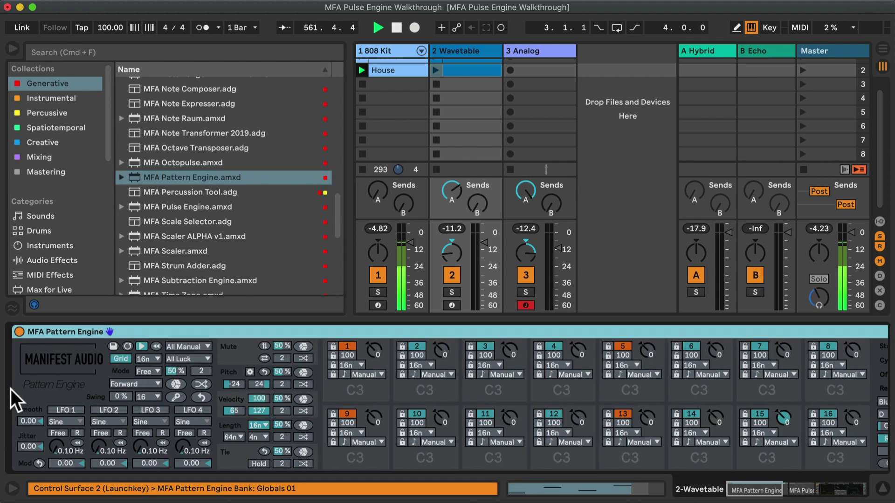
left_click(12, 49)
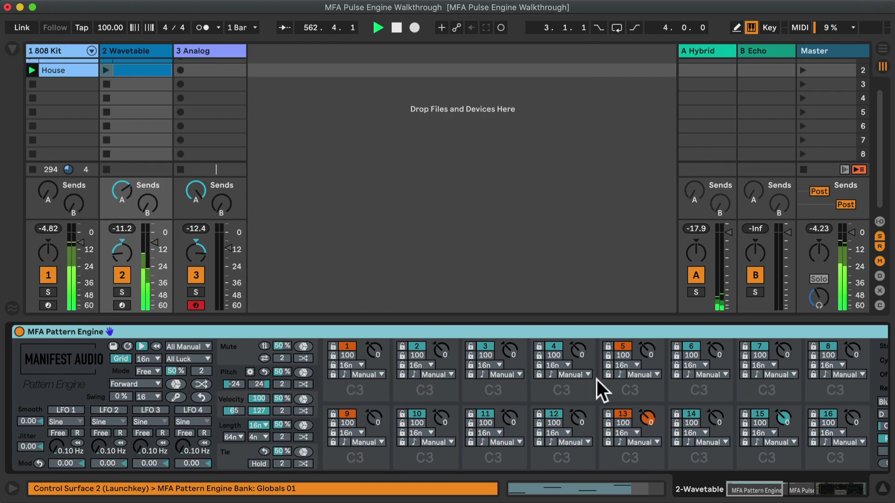
- Look over the Pattern Engine's controls and raise its global percentage beside the Free mode to 70 %
scroll(619, 376, "right", 5)
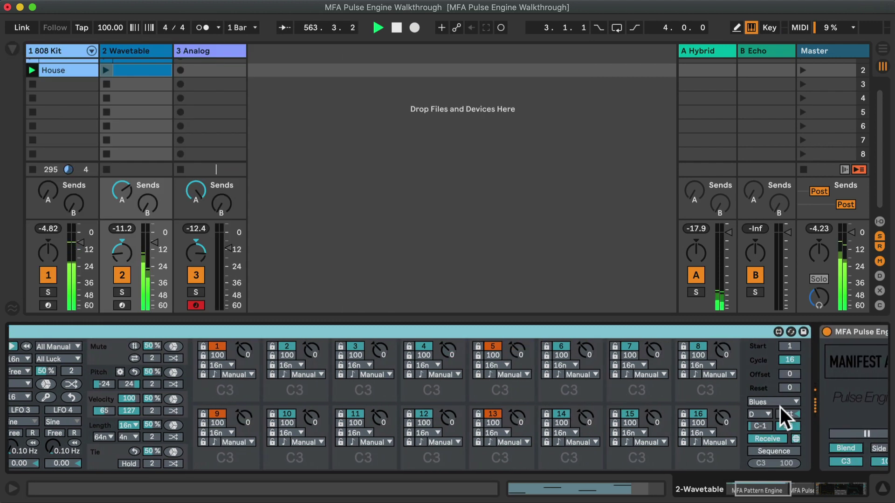
scroll(603, 408, "left", 5)
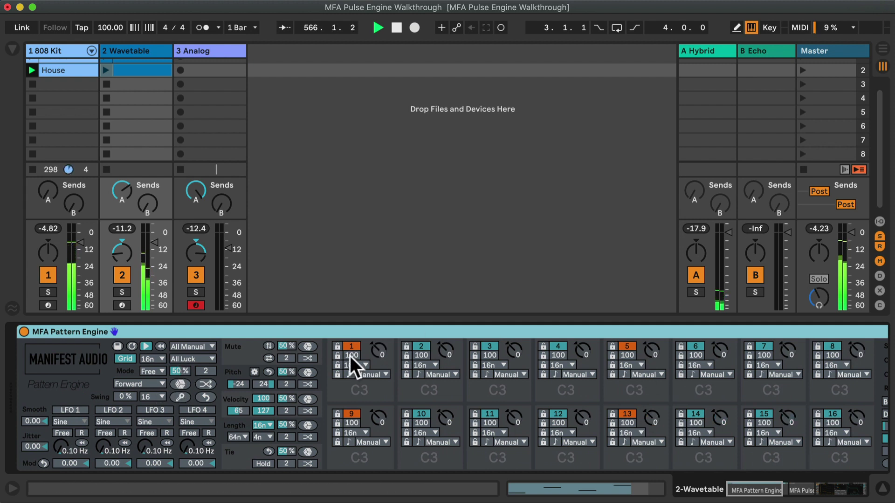
left_click(183, 370)
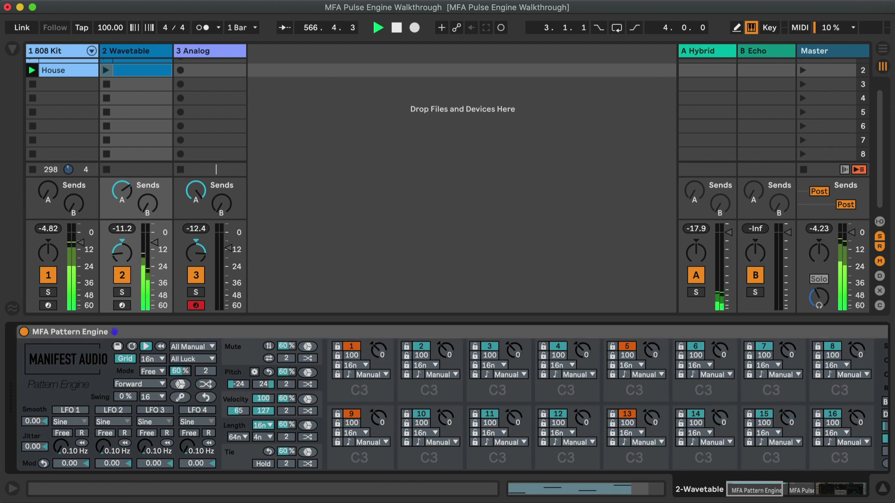
left_click_drag(183, 371, 183, 368)
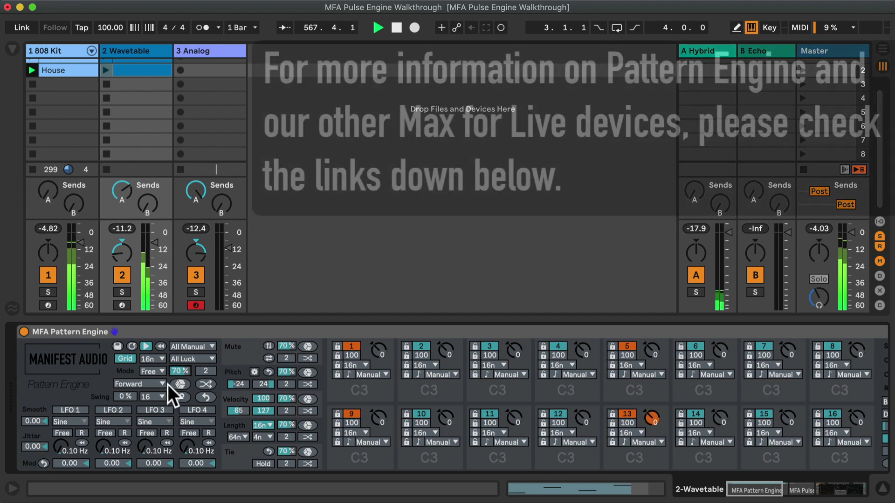
- Randomize all steps of the Pattern Engine's sequence and look over the generated pattern and scale settings
left_click(179, 383)
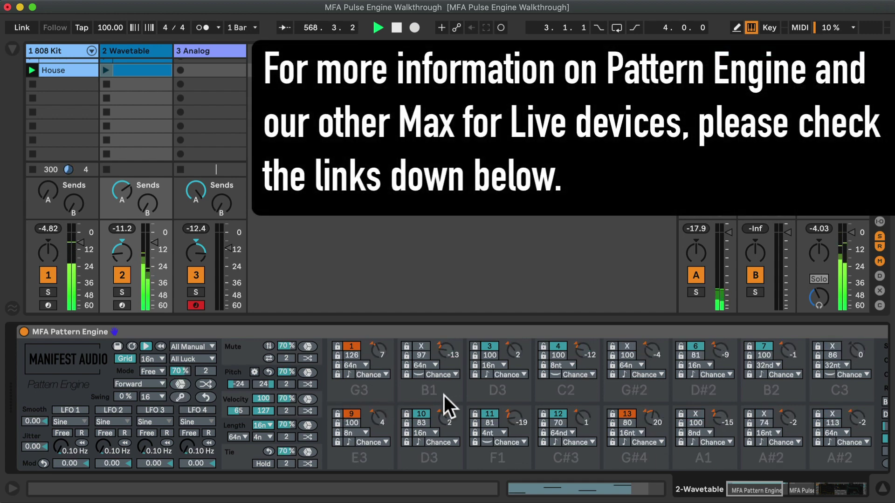
scroll(444, 395, "right", 3)
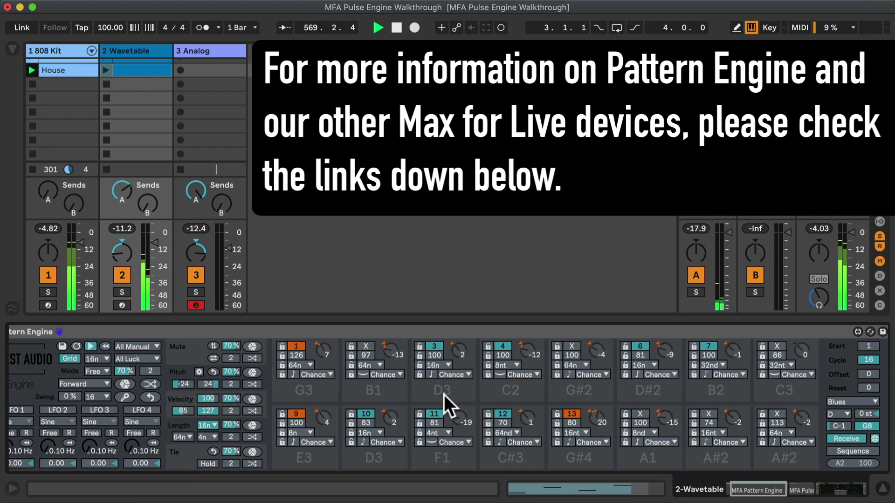
scroll(444, 396, "left", 3)
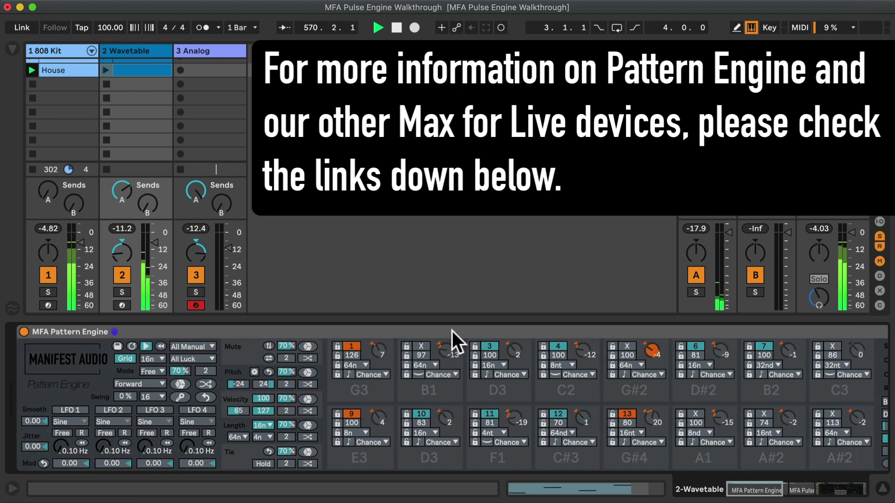
scroll(455, 329, "right", 1)
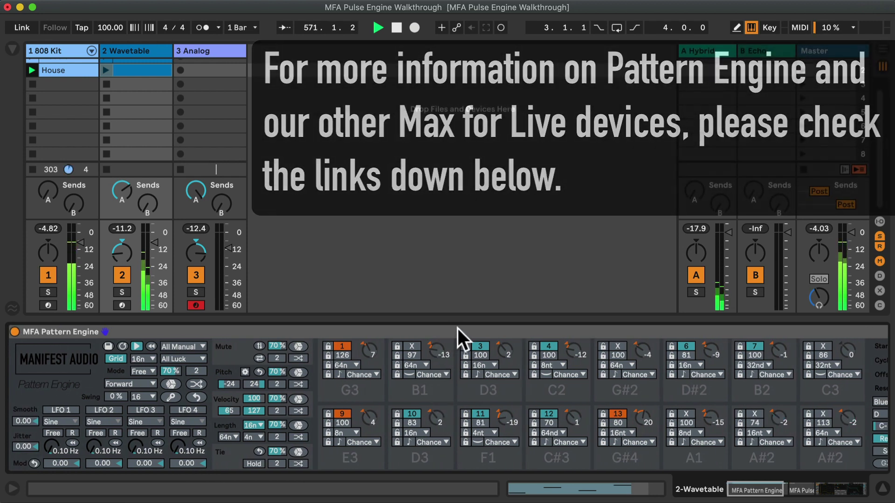
scroll(456, 329, "left", 1)
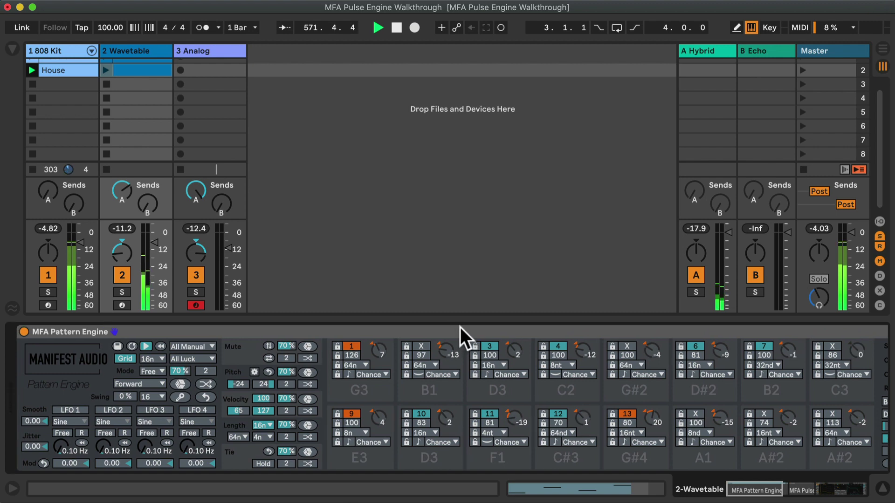
- Collapse the Pattern Engine and Wavetable devices, and start the Pulse Engine with Pulse at 0 %
double_click(460, 327)
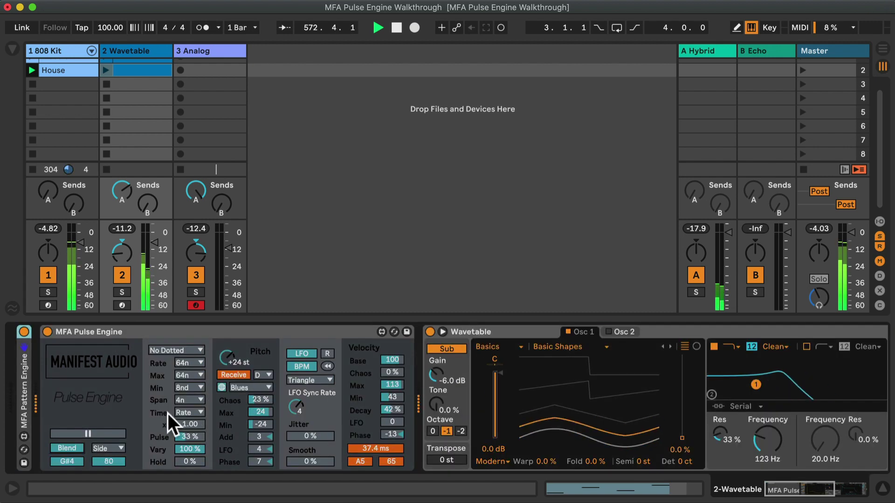
left_click(486, 331)
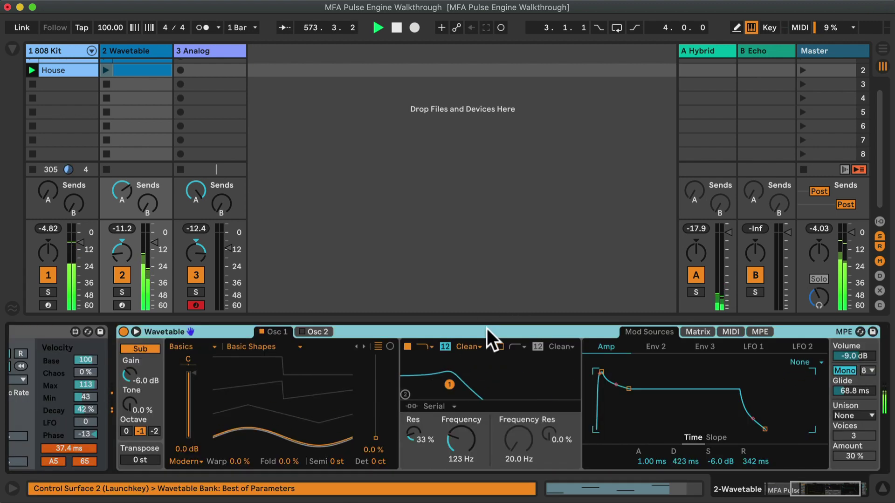
double_click(487, 328)
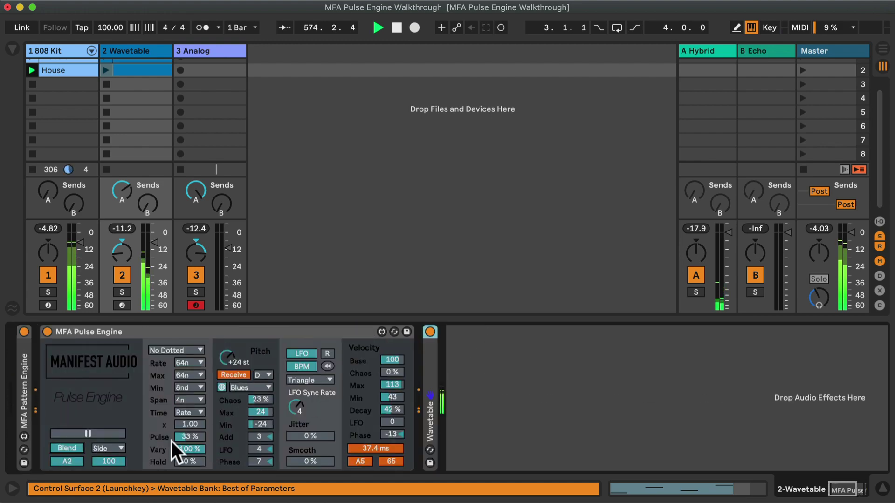
left_click_drag(187, 434, 187, 462)
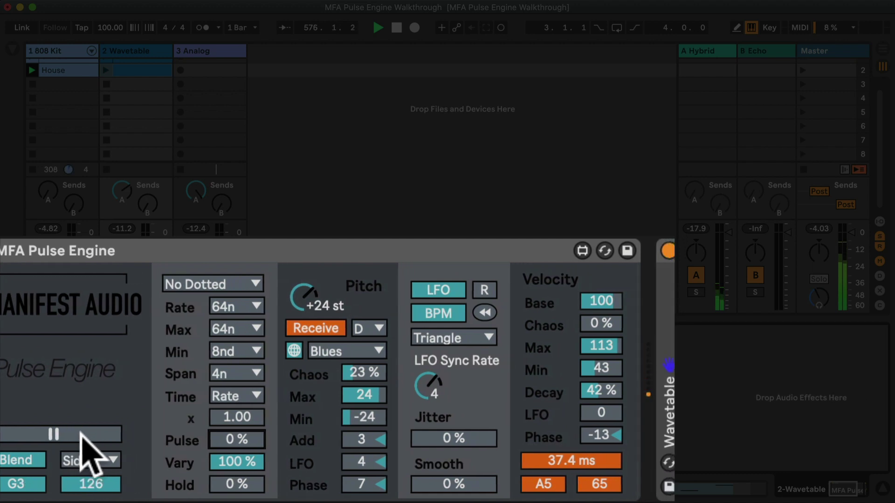
left_click(86, 433)
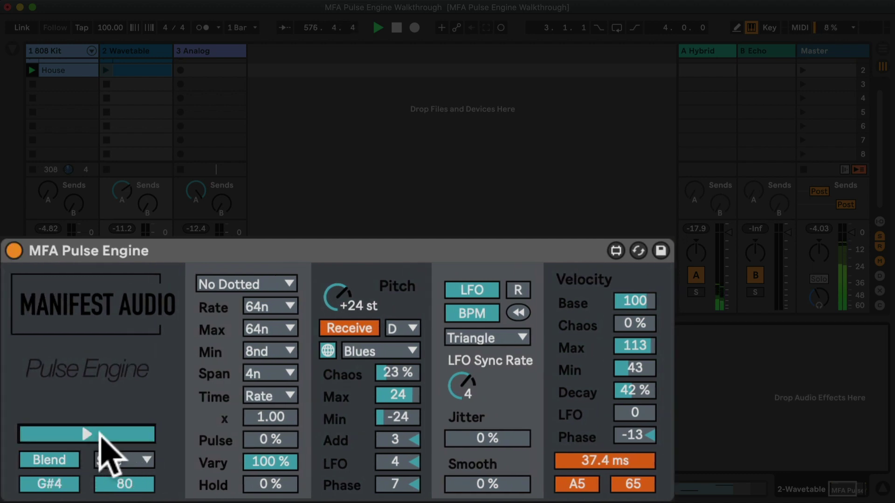
- Set the Pulse Engine's Pulse to 20 %, its x multiplier to 0.21 and its Min rate to 32nd
left_click_drag(270, 439, 269, 403)
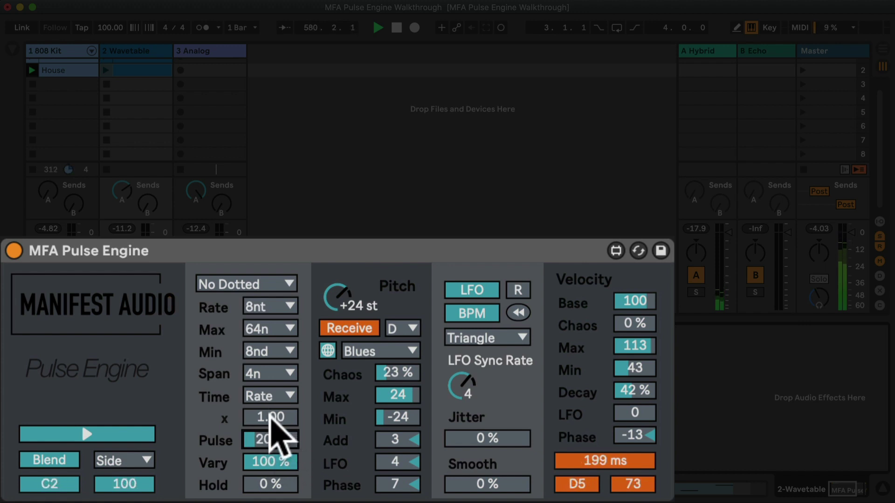
left_click_drag(274, 413, 274, 451)
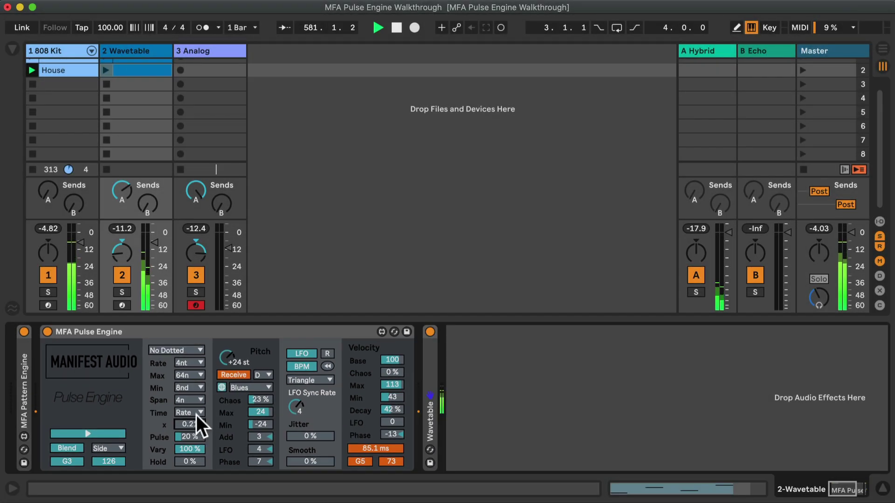
left_click(188, 386)
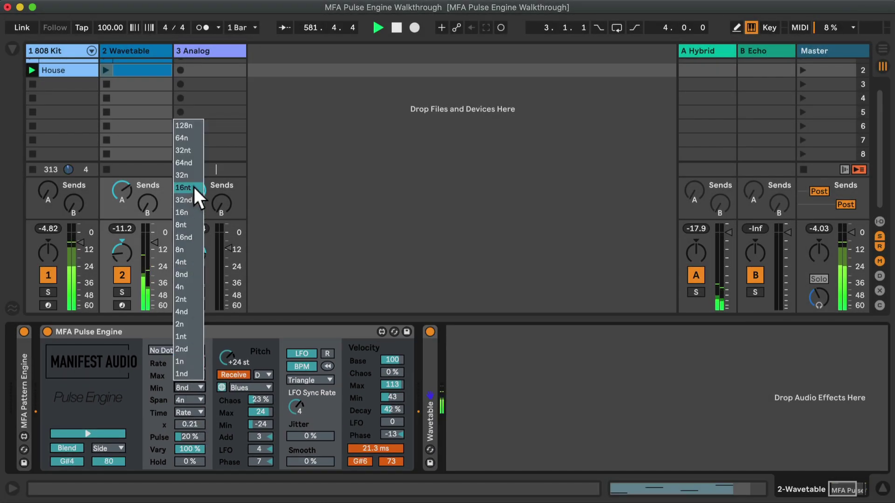
left_click(198, 201)
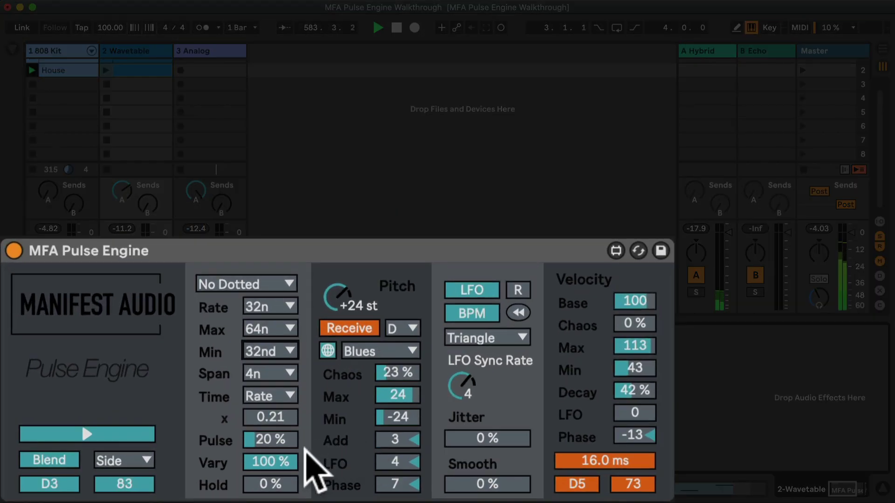
- Set the Pulse Engine's x multiplier to 0.53 and its Pulse to 23 %
left_click_drag(205, 451, 205, 448)
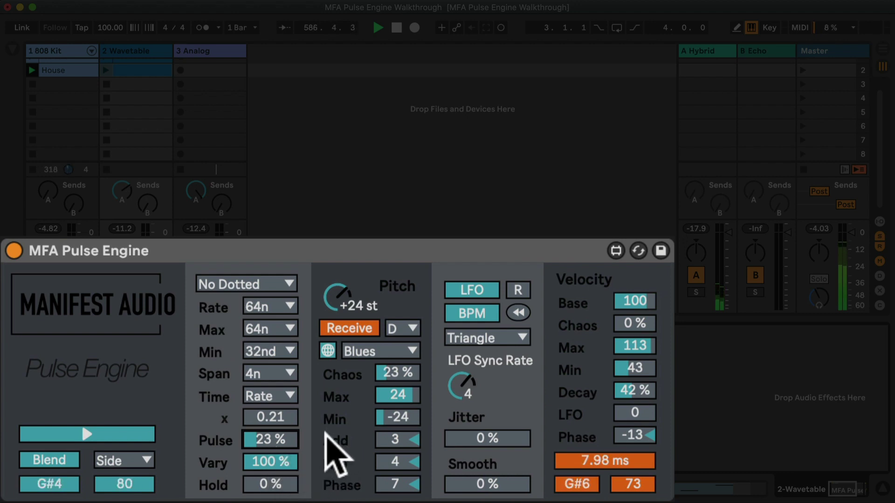
left_click_drag(252, 417, 280, 445)
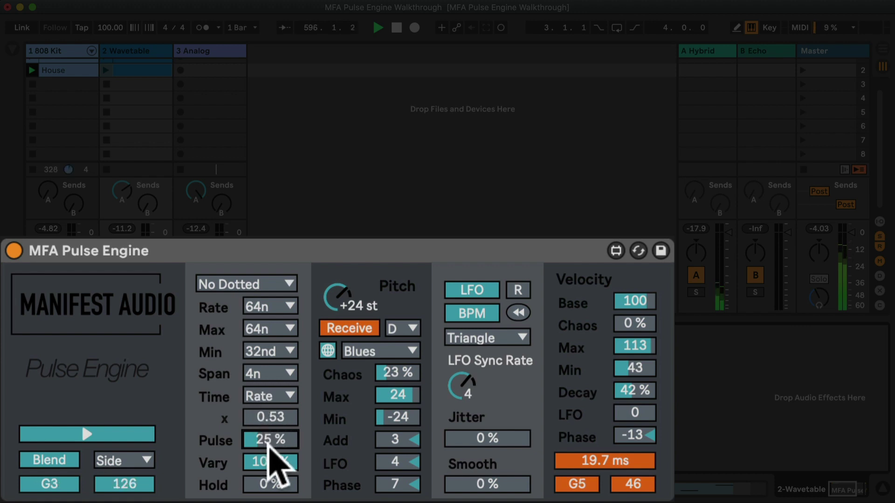
left_click_drag(278, 439, 277, 442)
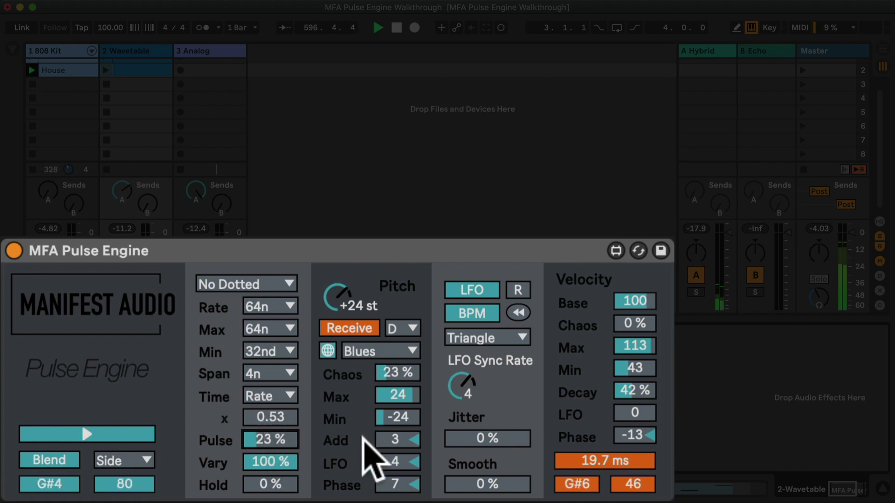
- Raise the Pulse Engine's Hold to 33 % and Pulse to 64 %, and lower the x multiplier to 0.32
left_click(268, 485)
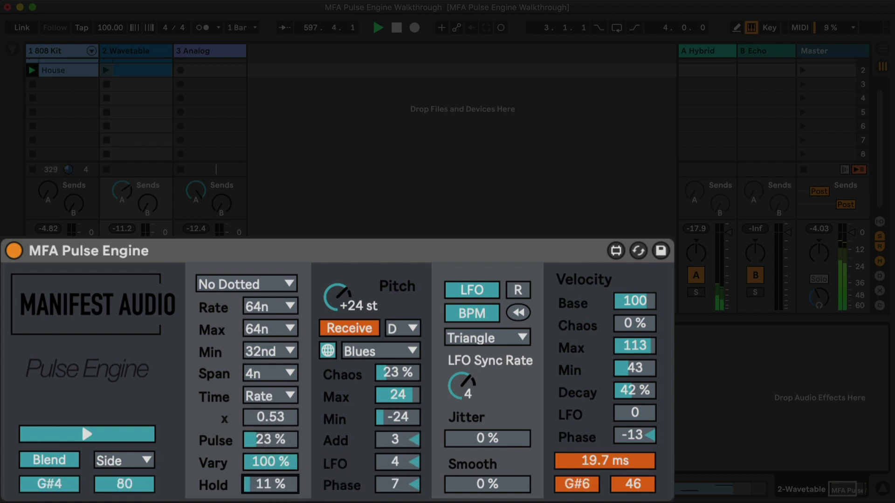
left_click_drag(268, 485, 268, 483)
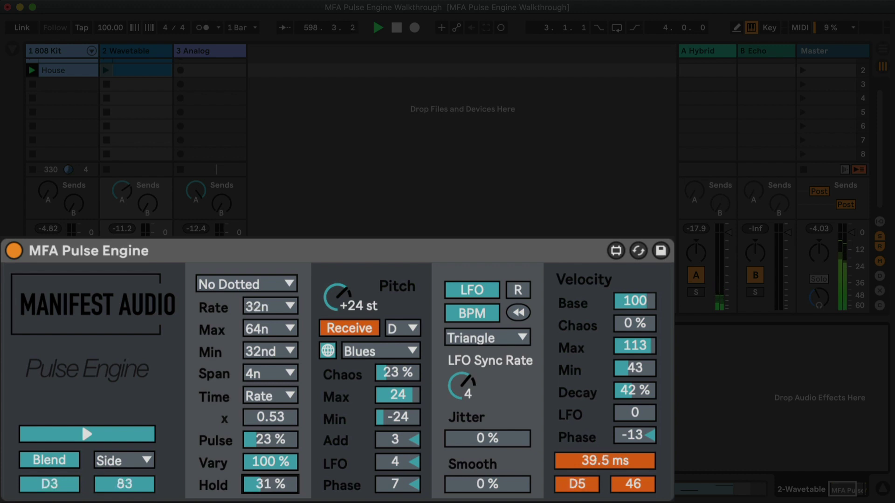
left_click_drag(275, 439, 270, 406)
left_click(275, 416)
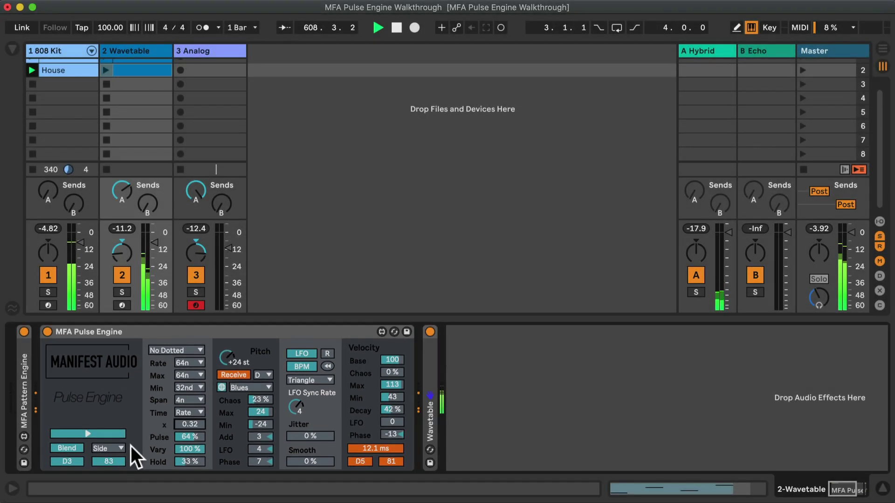
- Switch the Pulse Engine from Side to Note mode, with Hold at 0 % and Pulse at 32 %
left_click(113, 448)
left_click(116, 497)
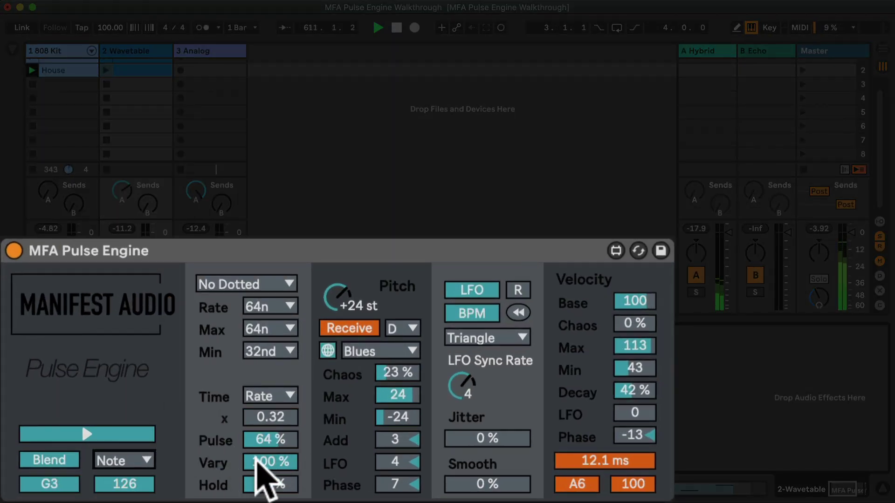
left_click_drag(253, 483, 256, 501)
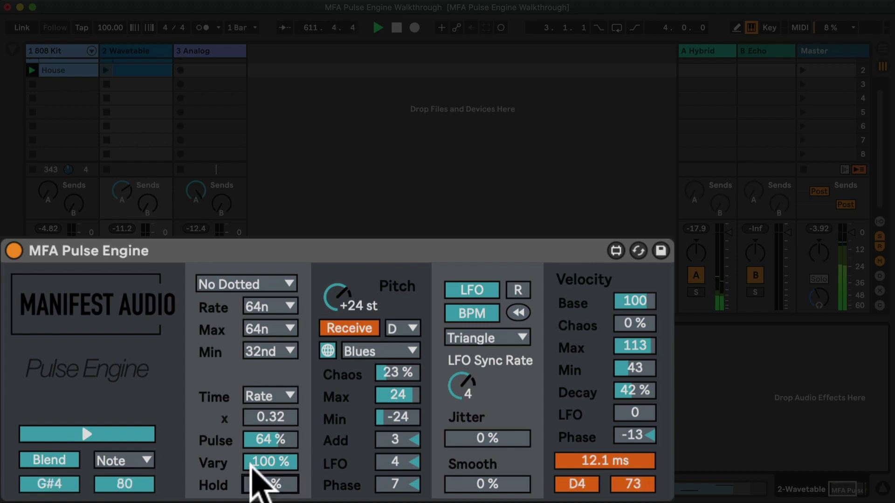
left_click_drag(289, 439, 289, 468)
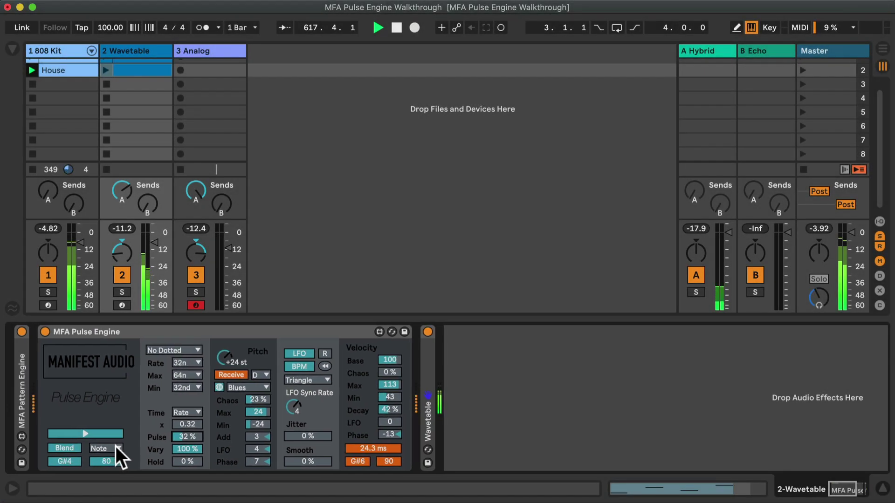
- Return the Pulse Engine to Side mode and raise Pulse to 45 %
left_click(115, 447)
left_click(108, 486)
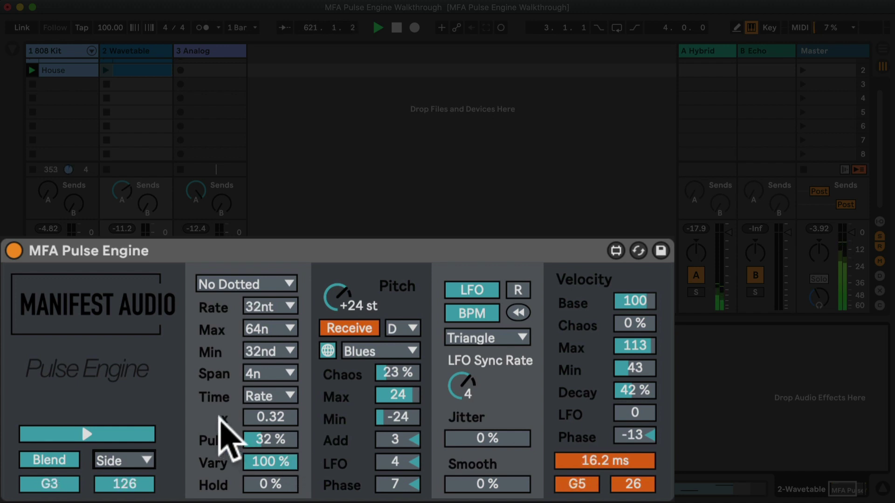
left_click_drag(273, 442, 282, 420)
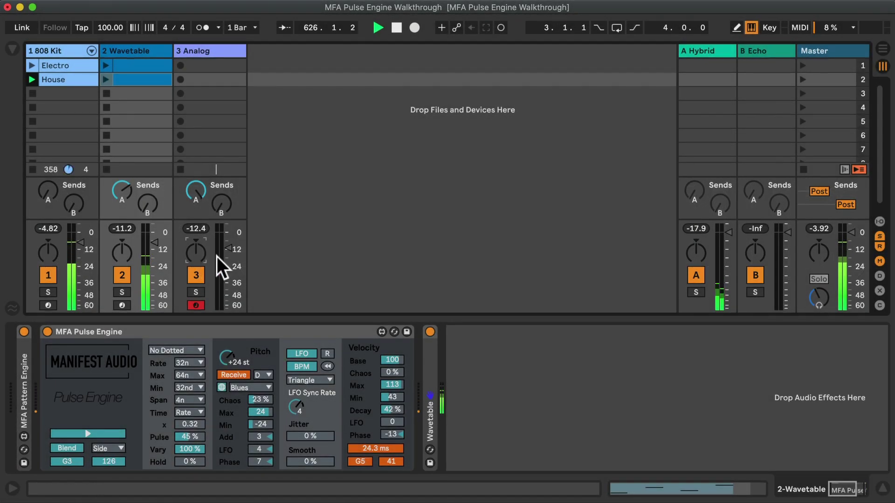
- Add an audio track after the Analog track, take its input from 2-Wavetable and arm it for recording
left_click(217, 48)
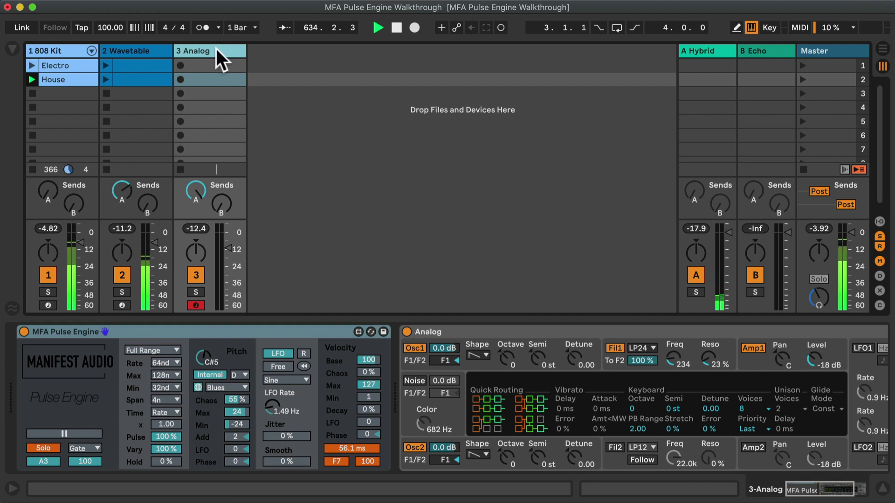
key("super+t")
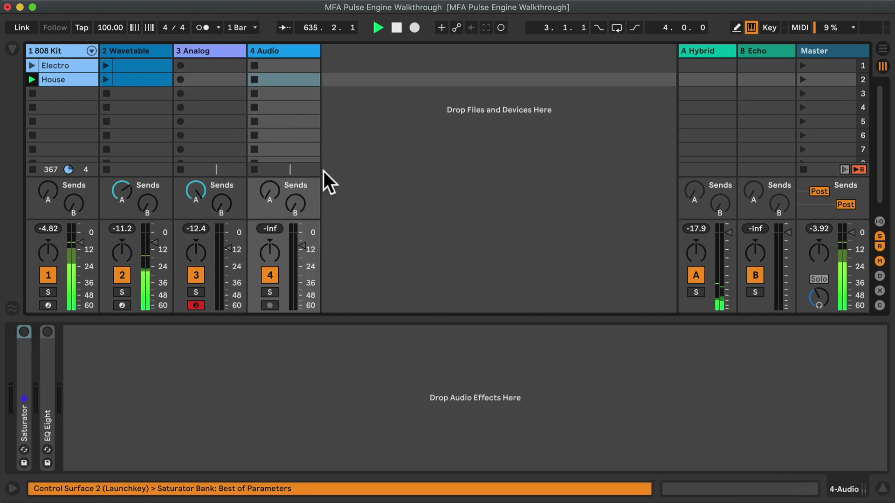
left_click(878, 220)
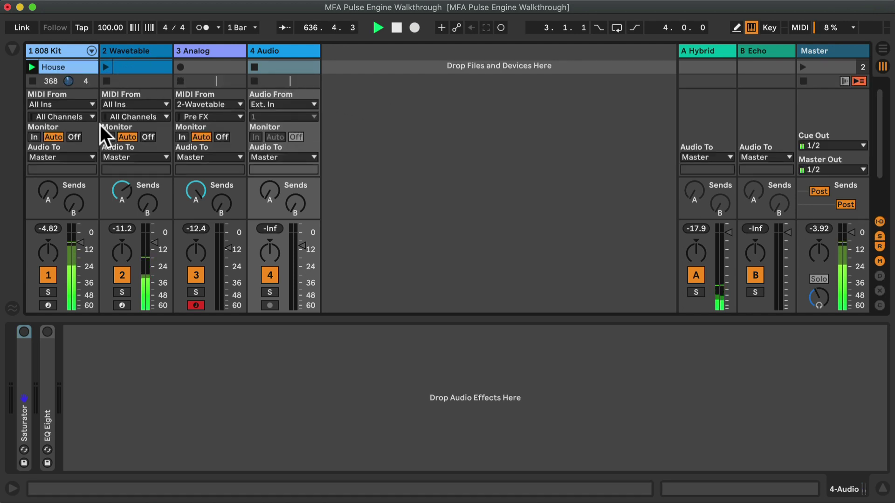
left_click(305, 103)
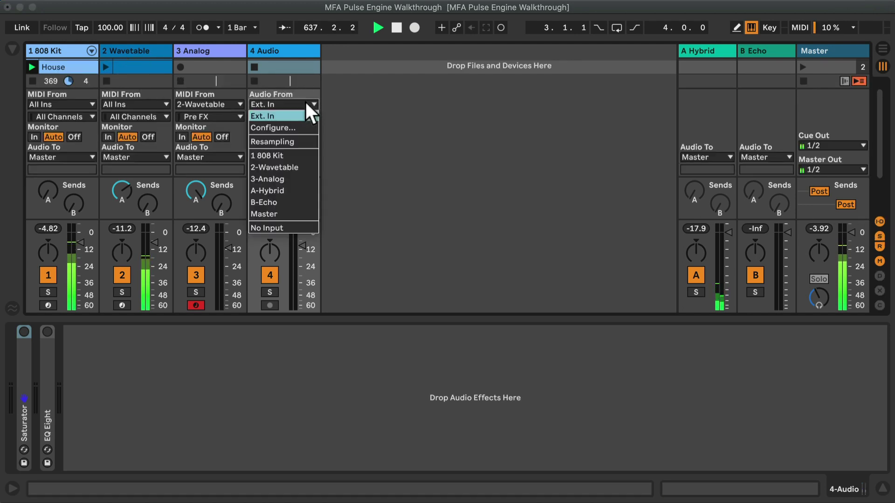
left_click(292, 167)
left_click(269, 305)
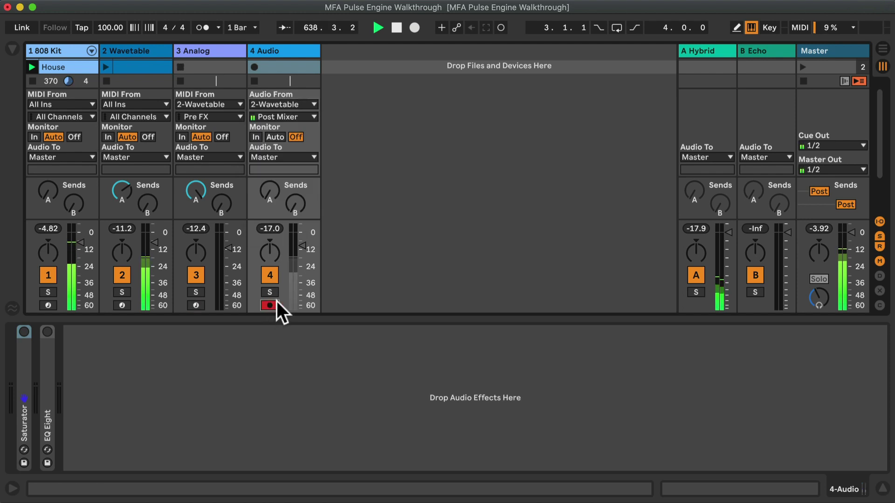
- Record a four-bar clip of the Wavetable output into the audio track's scene 2 slot, and stop the clip
left_click(255, 66)
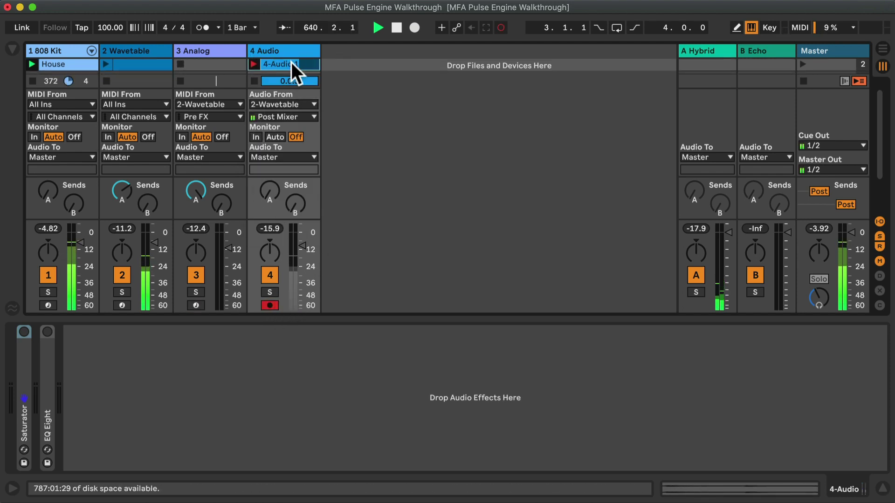
left_click(292, 62)
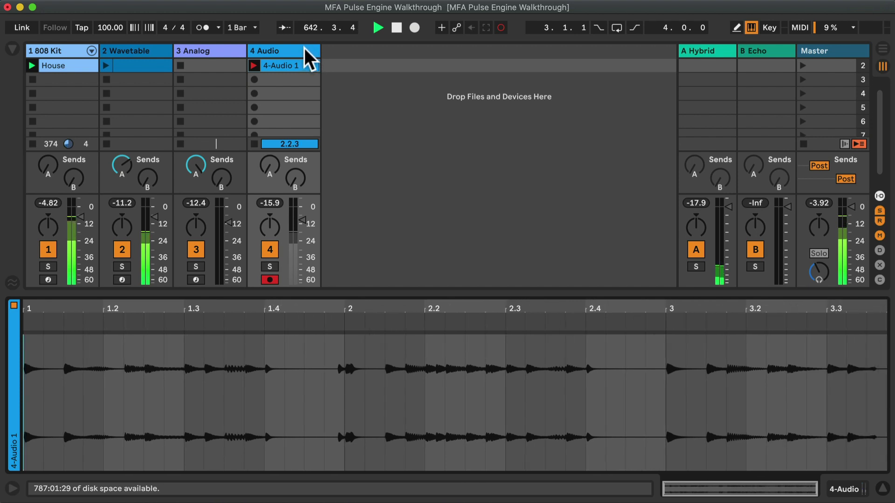
left_click(253, 145)
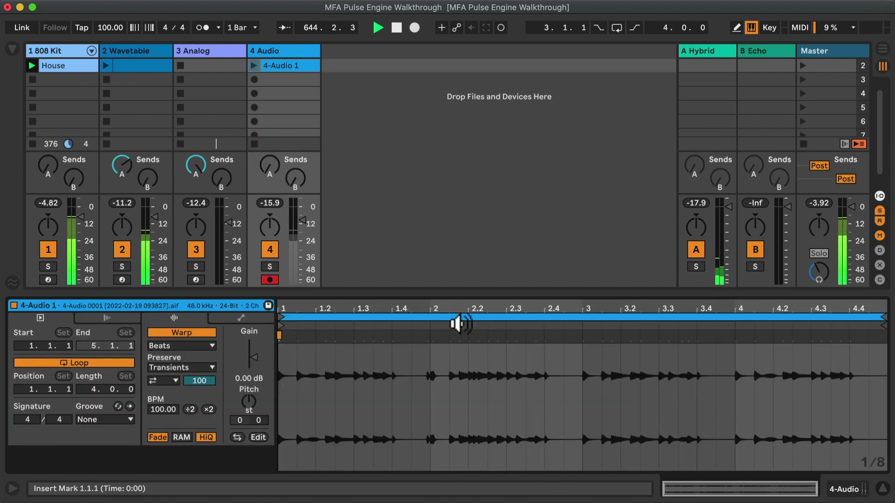
- Delete the audio track holding the recorded clip
left_click(271, 46)
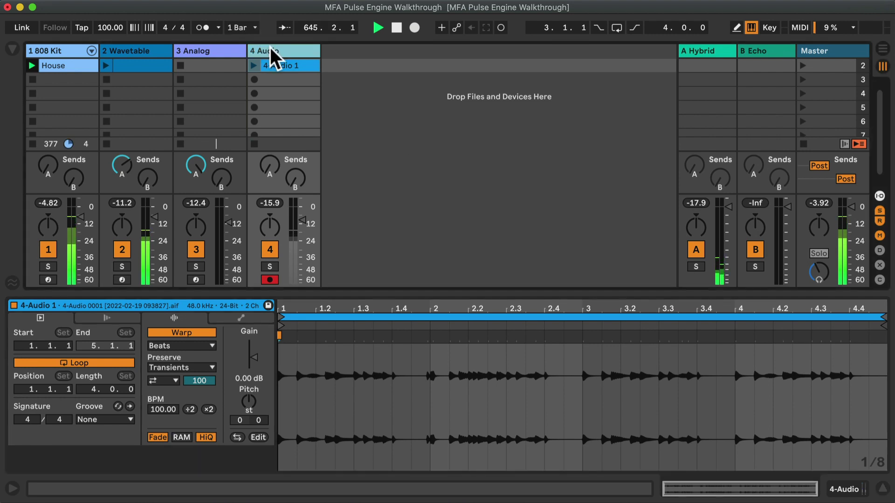
key("Delete")
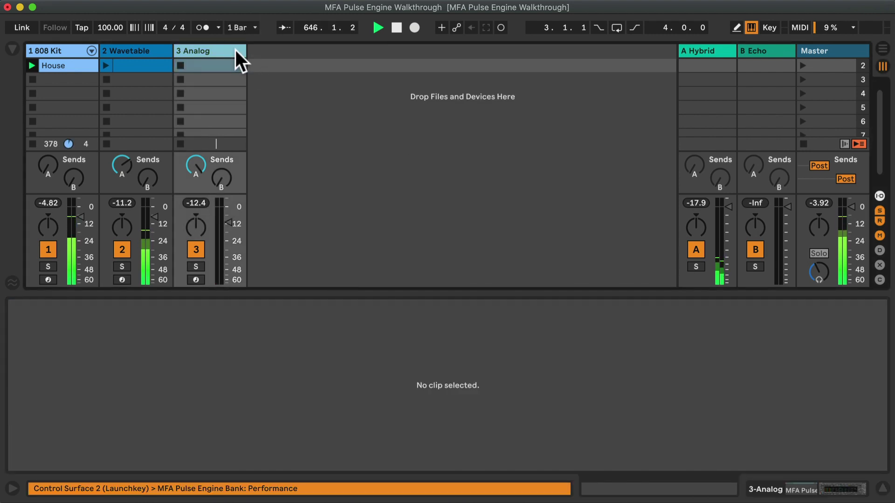
- Add a MIDI track after the Analog track, take its MIDI input from 2-Wavetable and arm it for recording
key("super+shift+t")
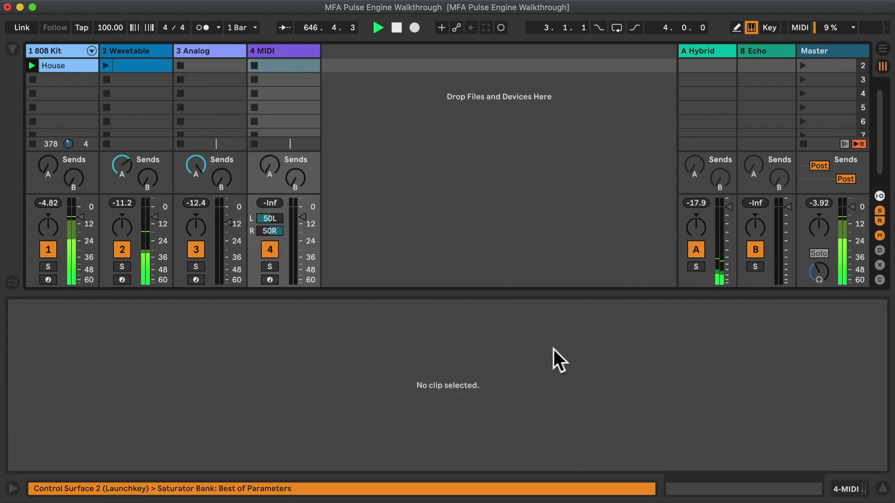
left_click(883, 489)
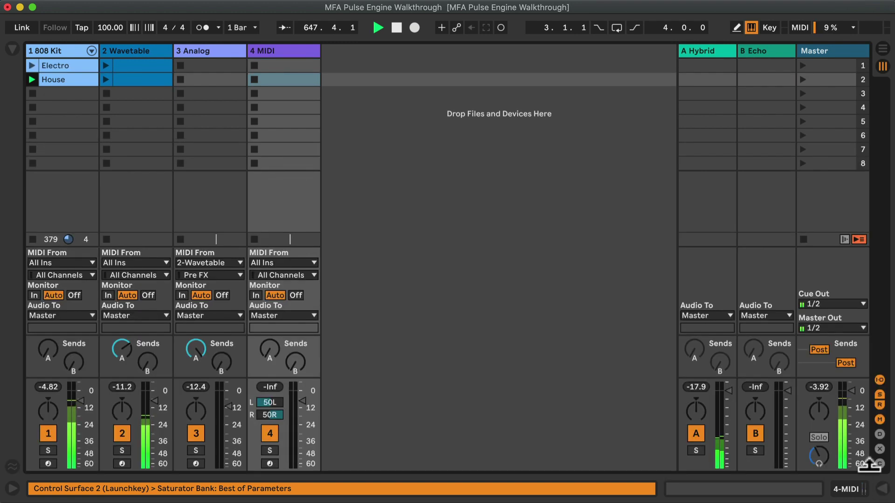
left_click(307, 262)
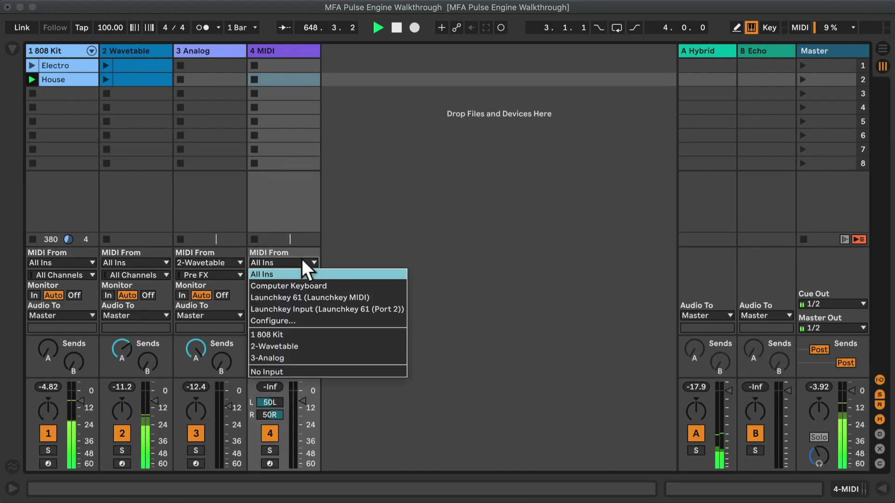
left_click(287, 346)
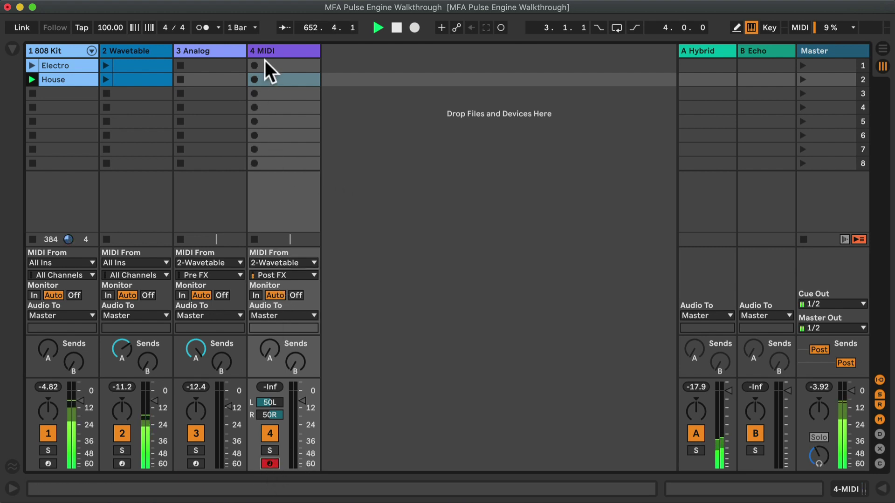
- Record the Wavetable track's MIDI output as a 13-bar clip in the new track's scene 2 slot, stop it and disarm the track
left_click(254, 79)
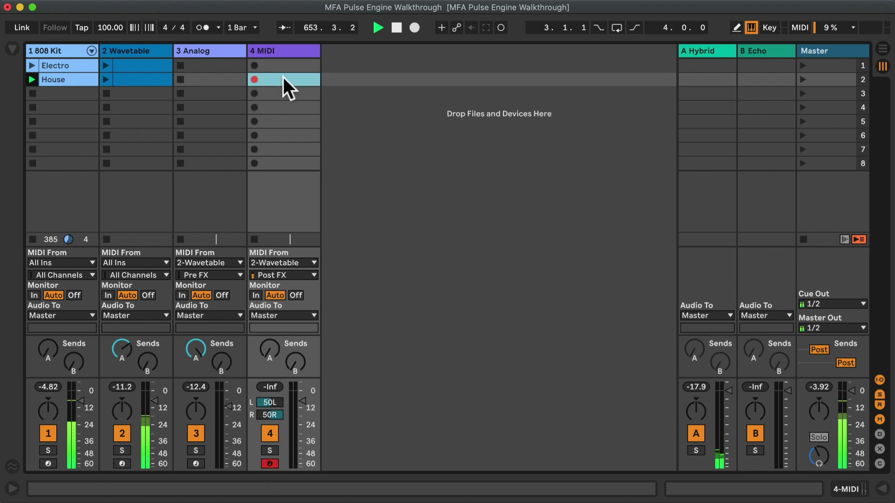
double_click(283, 78)
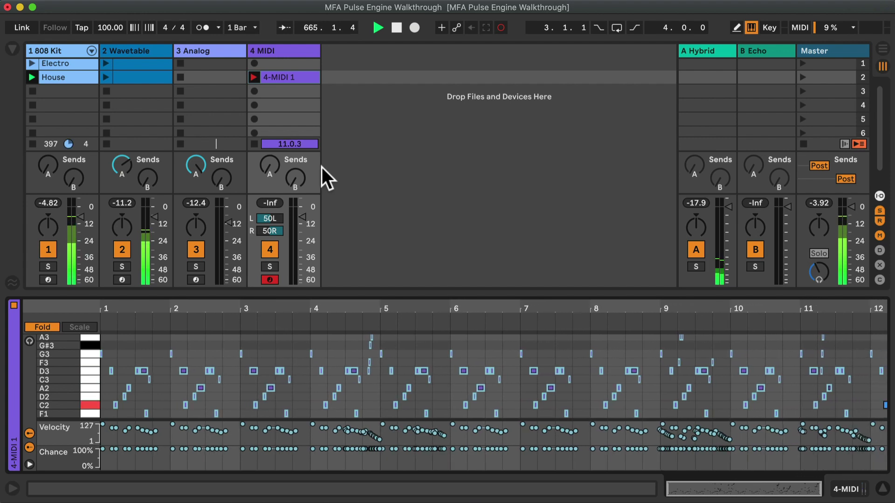
left_click(255, 143)
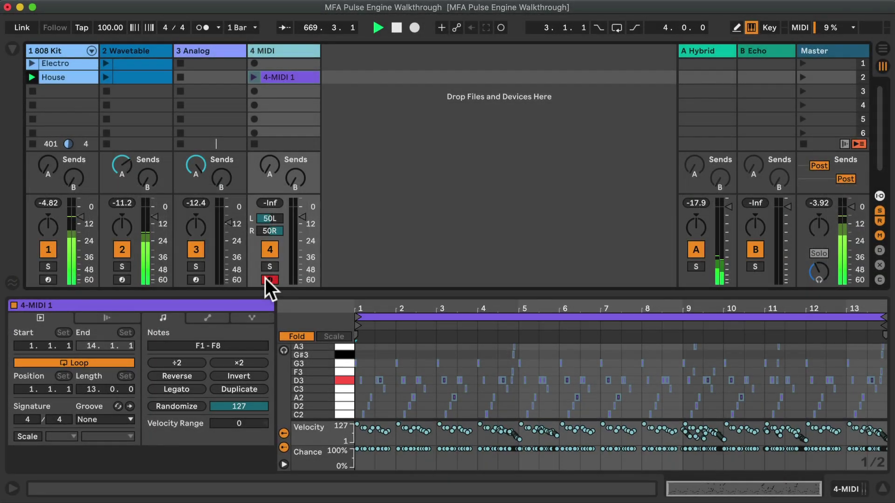
- Create an empty MIDI clip in the Wavetable track's scene 3 slot and enlarge its note editor
left_click(146, 46)
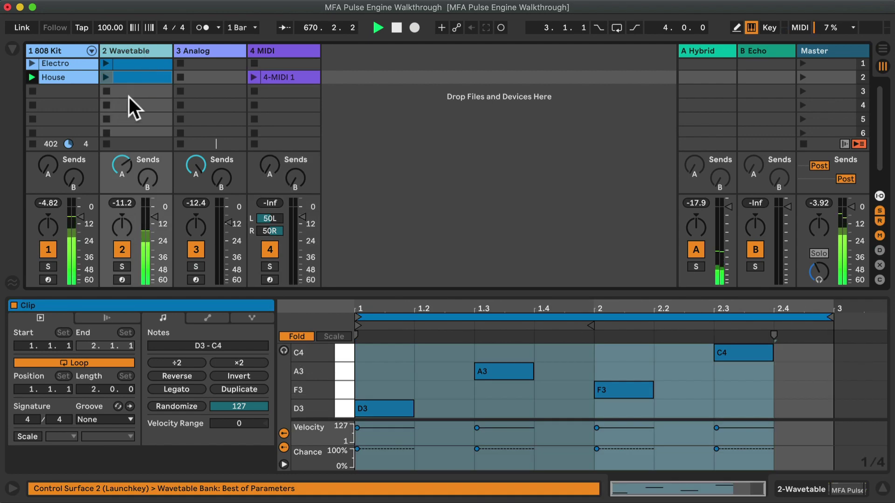
double_click(139, 91)
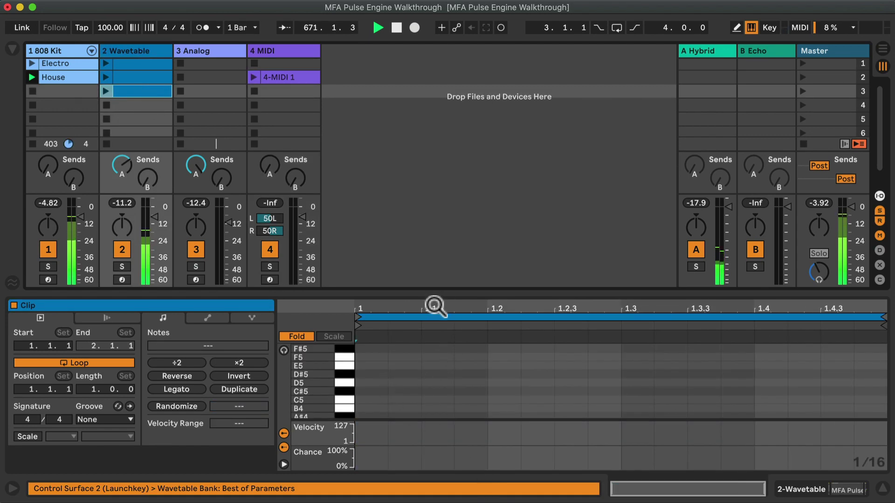
left_click_drag(457, 294, 453, 204)
left_click(388, 360)
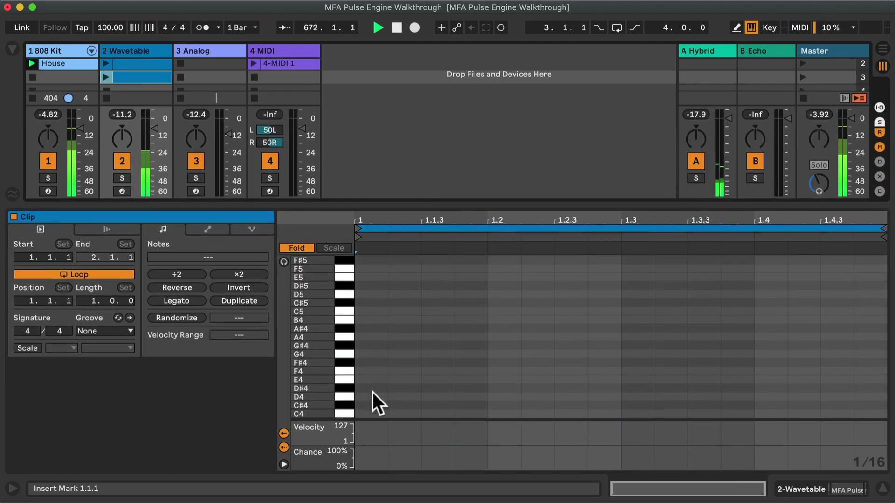
- Draw a one-bar melody in the new clip with the notes D4, A4, G4, F4, C5 and C4
key("b")
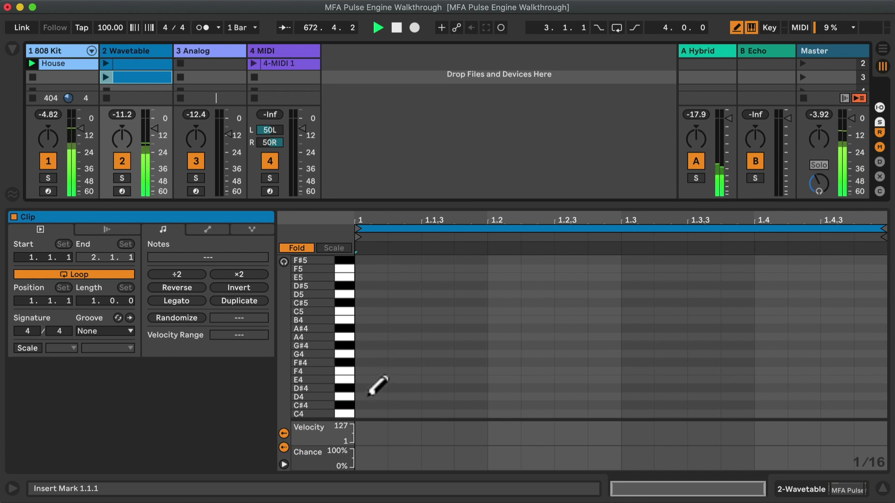
left_click_drag(370, 394, 447, 398)
left_click(837, 413)
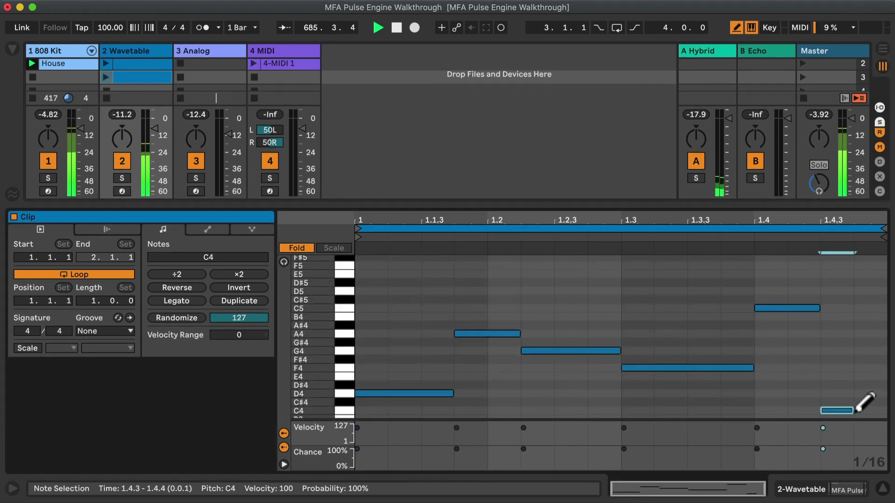
left_click_drag(847, 413, 881, 417)
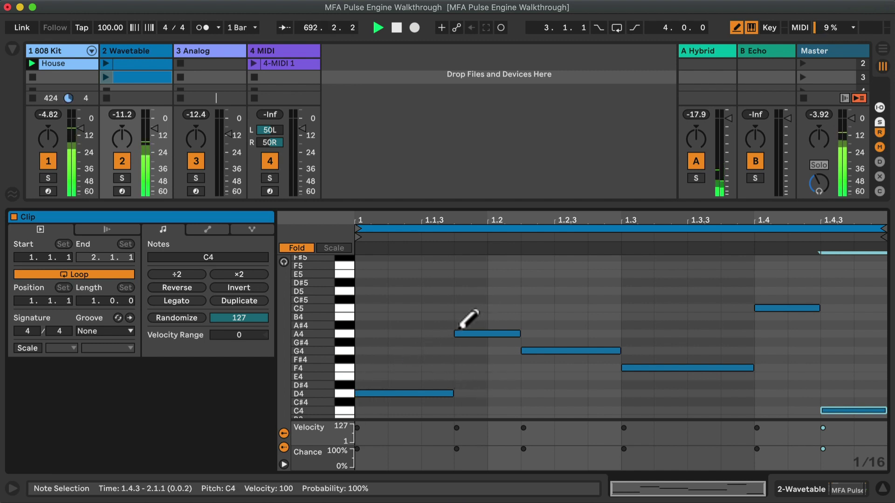
- Expand MFA Pattern Engine on the Wavetable track, stop its playback and collapse it again
left_click(132, 49)
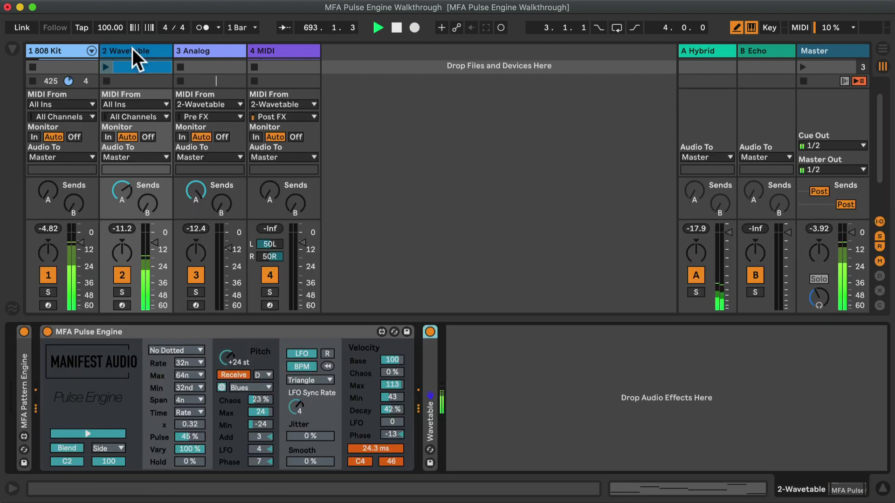
double_click(24, 396)
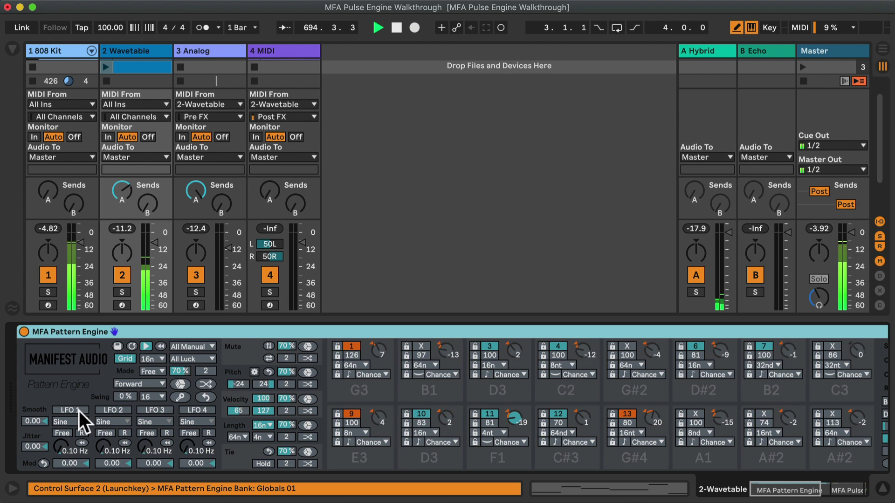
left_click(146, 345)
double_click(224, 329)
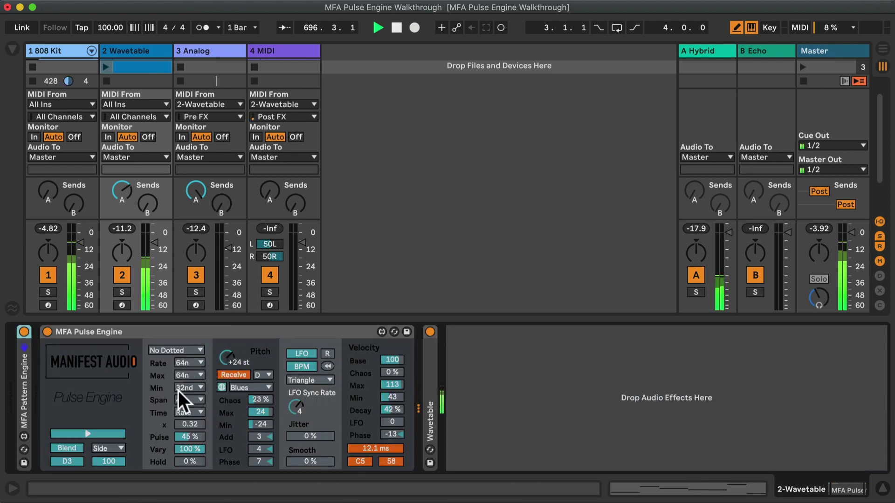
- Switch the Pulse Engine from Side to Note mode and launch the Wavetable clip in scene 3
left_click(115, 446)
left_click(111, 492)
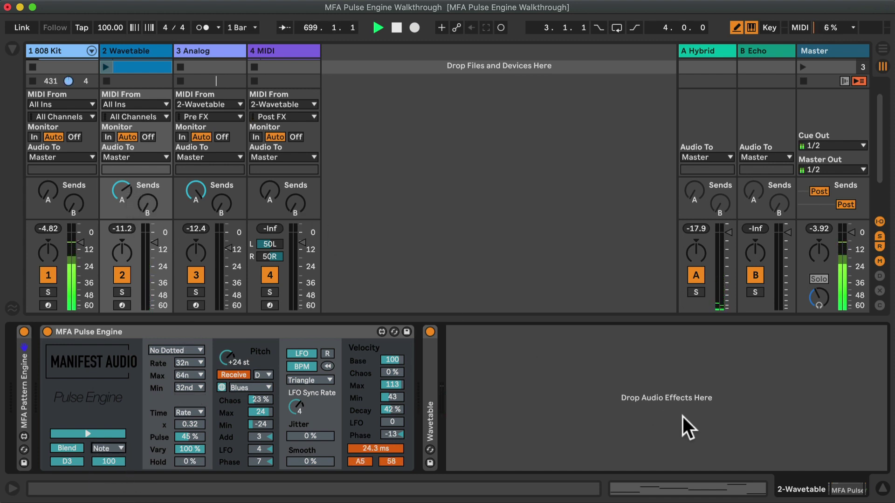
left_click(879, 222)
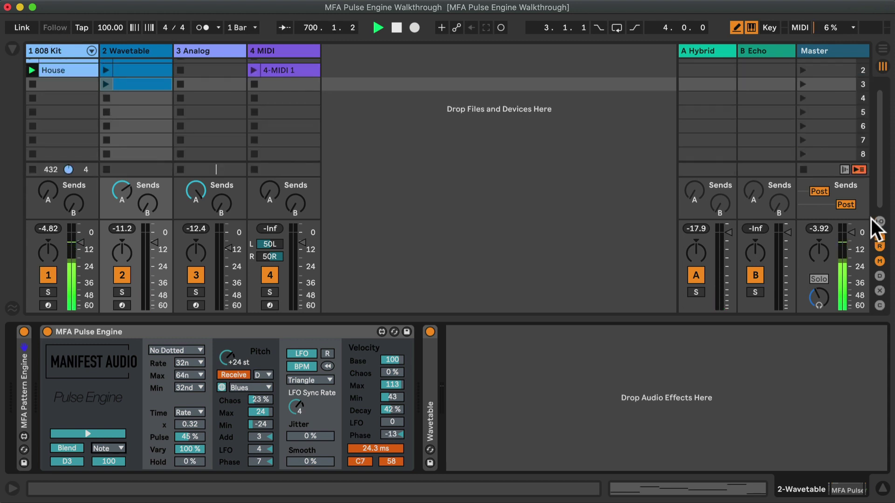
left_click(105, 83)
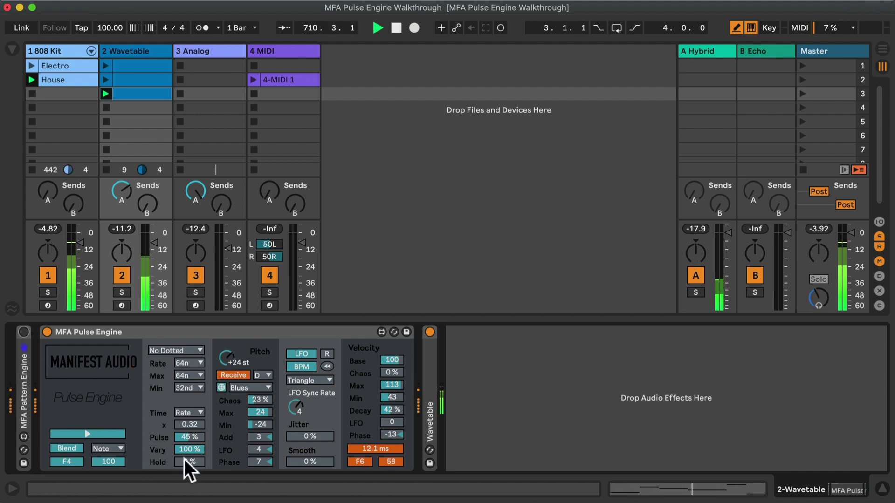
- Set the Pulse Engine's time multiplier x to 0.80, its output to Solo and its pitch to -12 st
left_click_drag(194, 424, 194, 410)
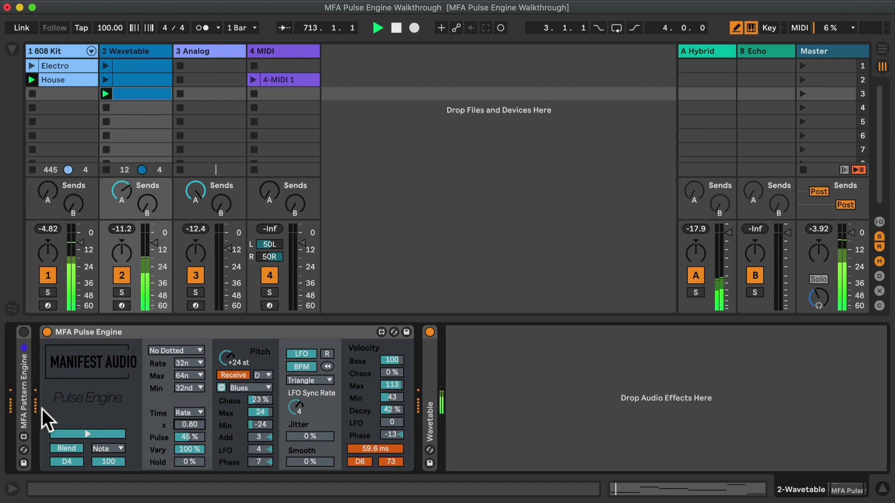
left_click(70, 447)
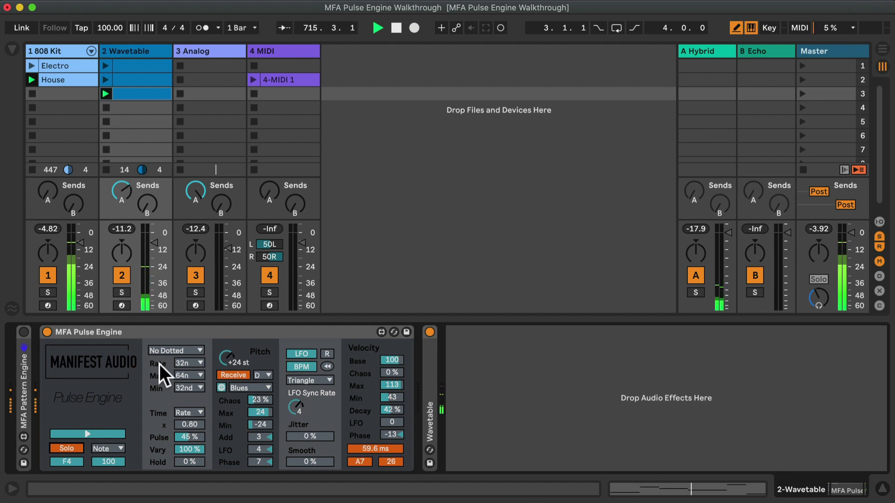
double_click(136, 94)
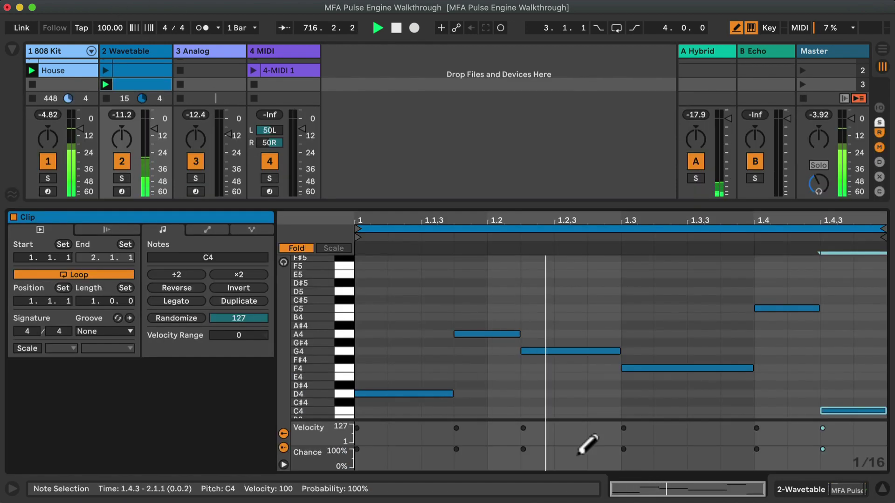
left_click(155, 49)
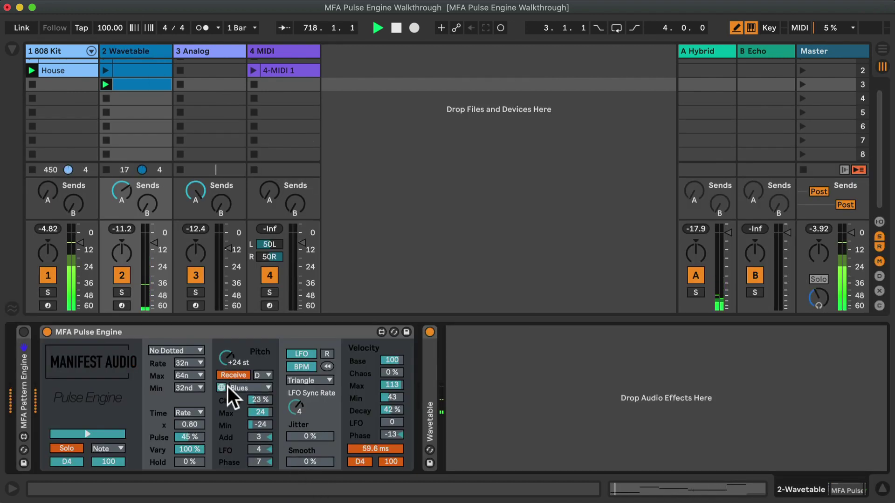
left_click_drag(228, 358, 229, 409)
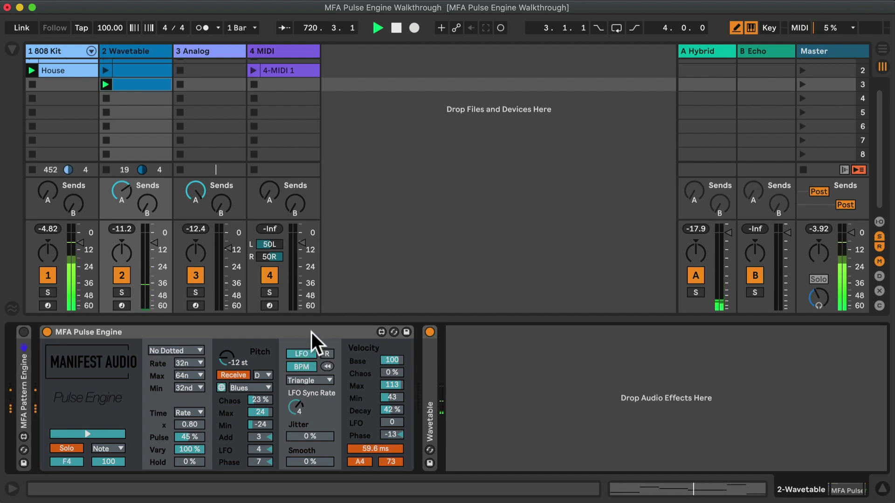
- Arm the 4 MIDI track, start recording a clip in its scene 3 slot and open that clip
left_click(270, 305)
left_click(254, 84)
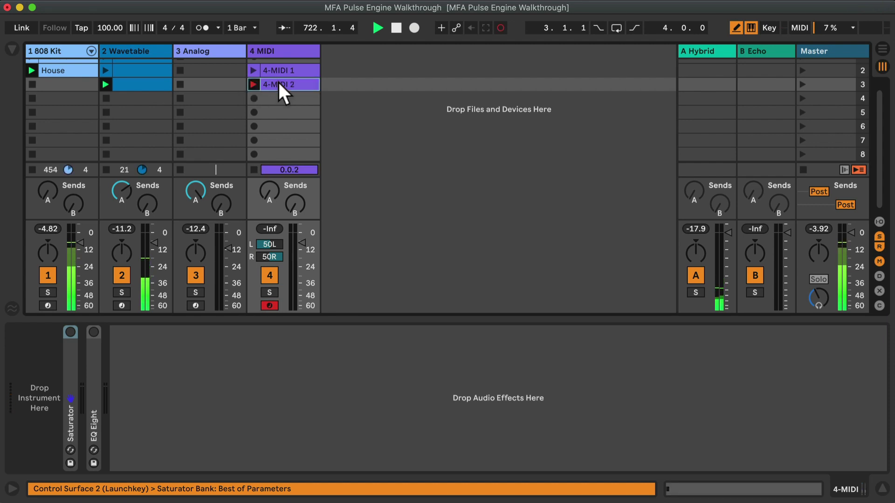
double_click(279, 82)
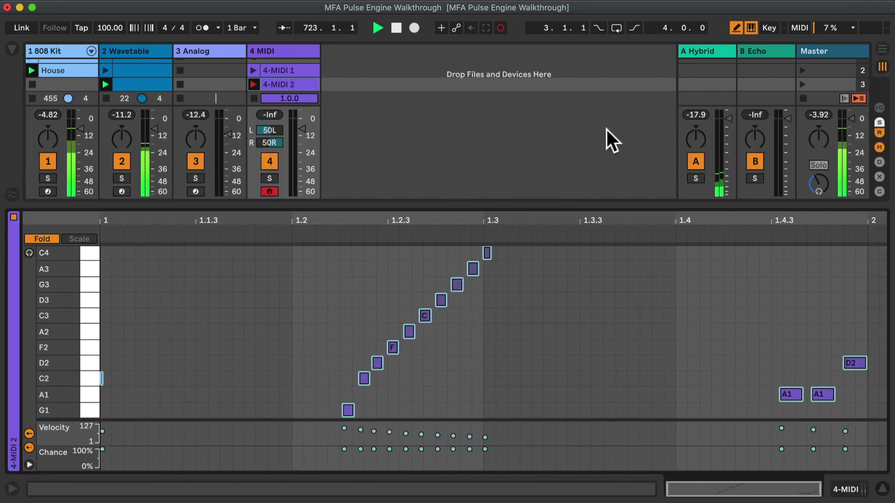
- Raise the Wavetable track's Pulse Engine Pulse to 100 % and set its Min rate to 4nd
left_click(125, 49)
left_click_drag(186, 437, 200, 336)
left_click(187, 387)
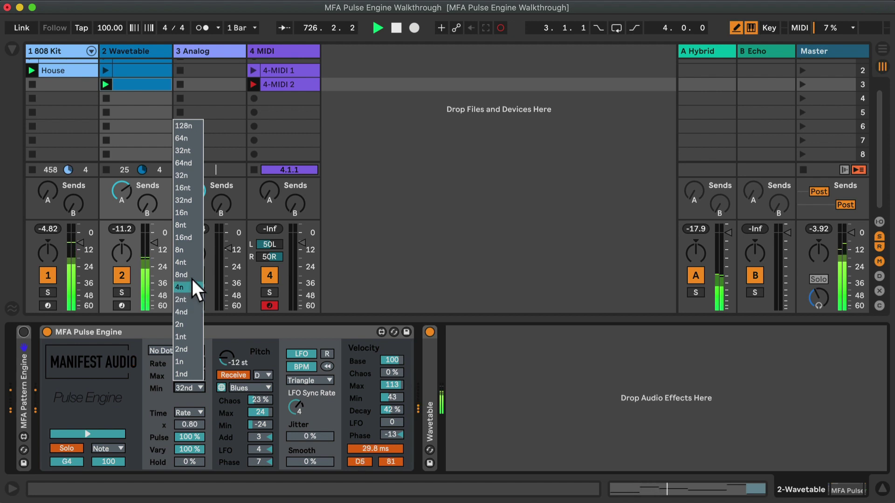
left_click(188, 310)
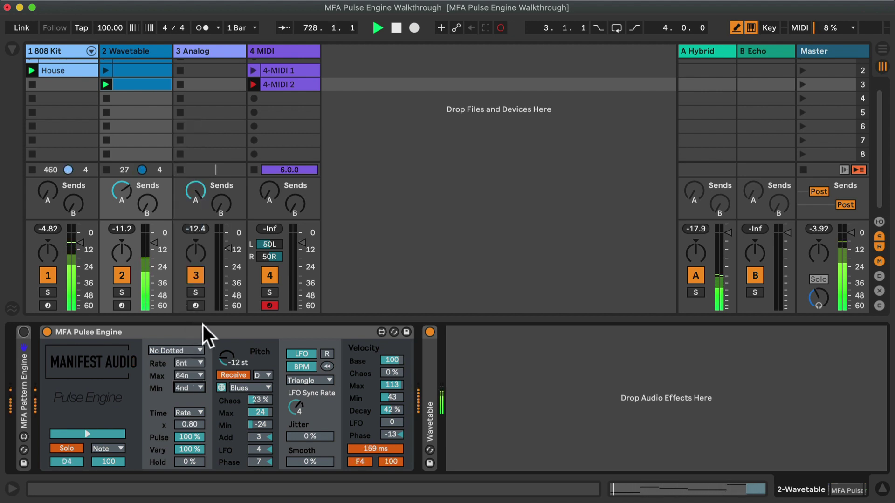
- Set the Pulse Engine's pitch section to Add 1, LFO 12 and a base pitch of -22 st
double_click(305, 84)
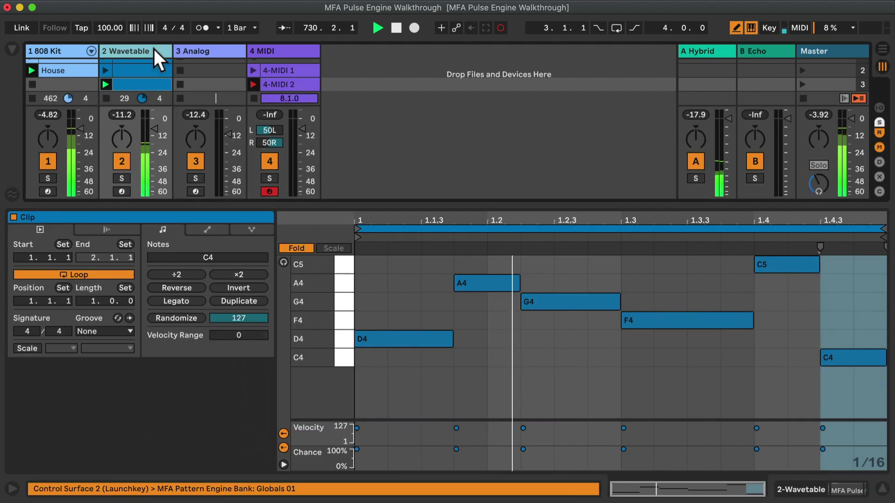
double_click(154, 49)
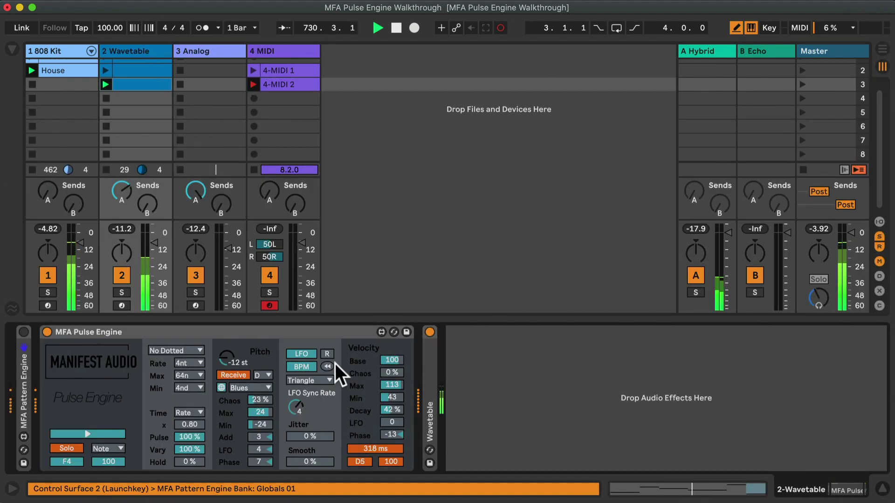
left_click(259, 438)
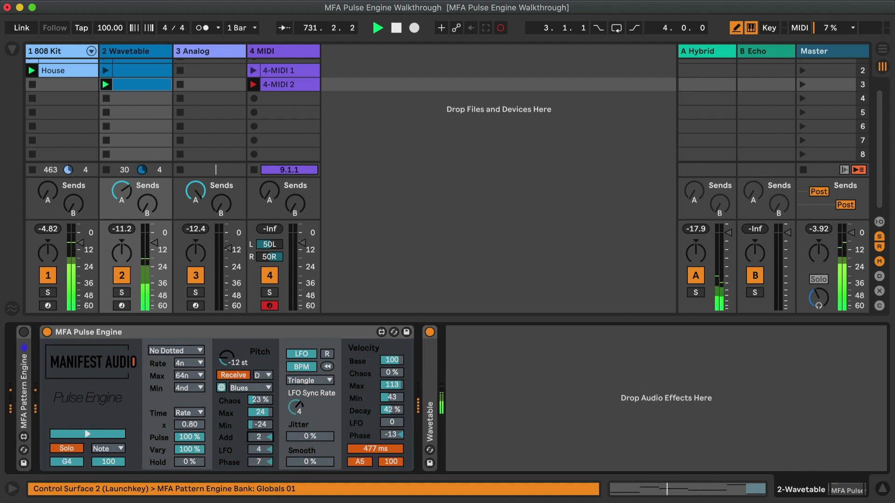
left_click_drag(261, 448, 261, 430)
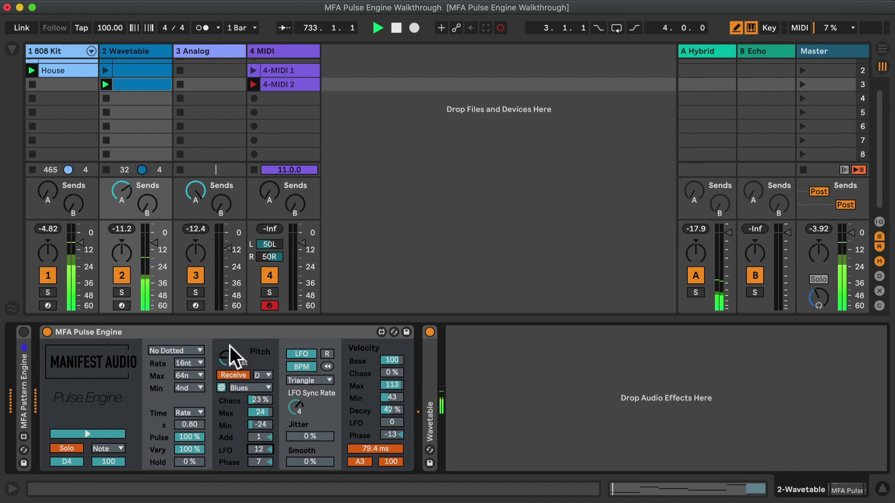
left_click_drag(223, 359, 222, 364)
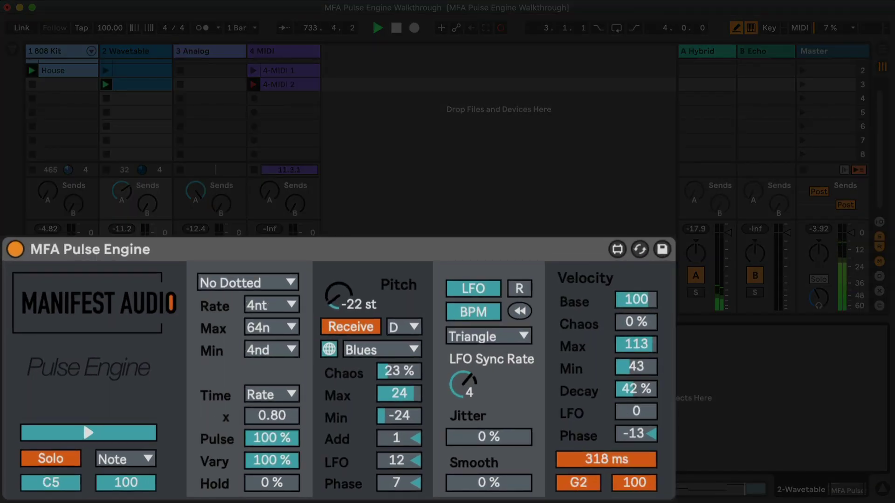